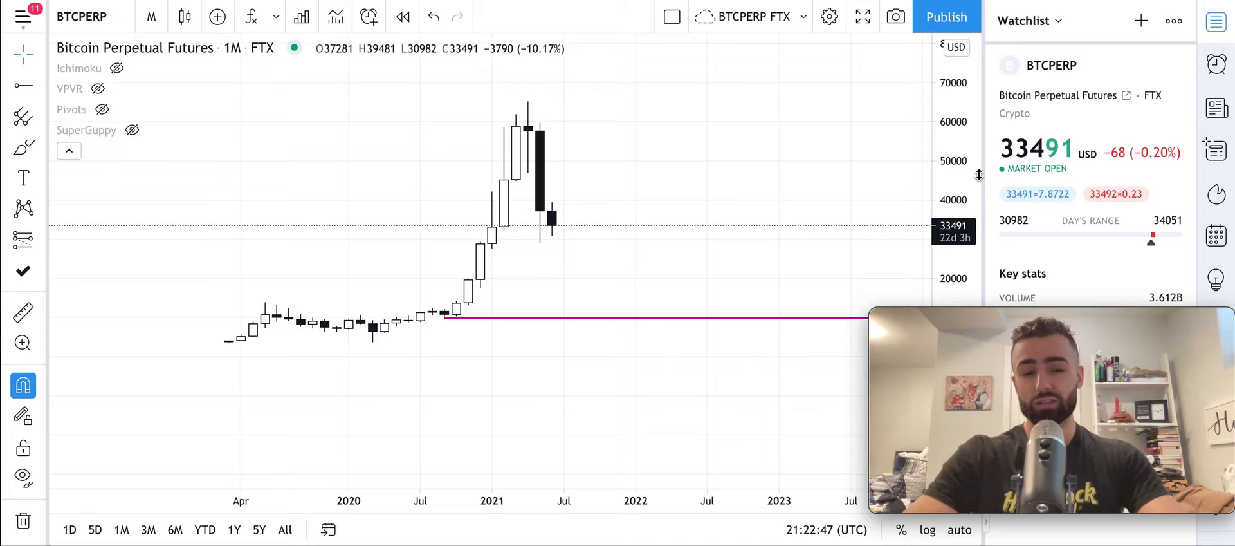
- Switch the Bitcoin Perpetual Futures chart to the 1 week interval
scroll(682, 172, "up", 3)
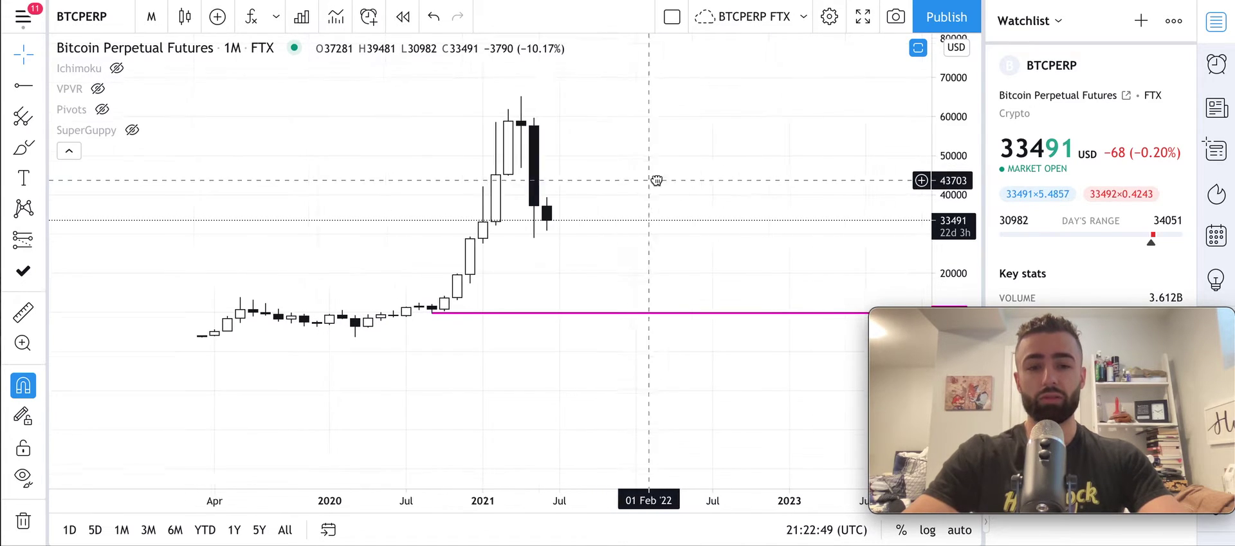
scroll(656, 180, "left", 3)
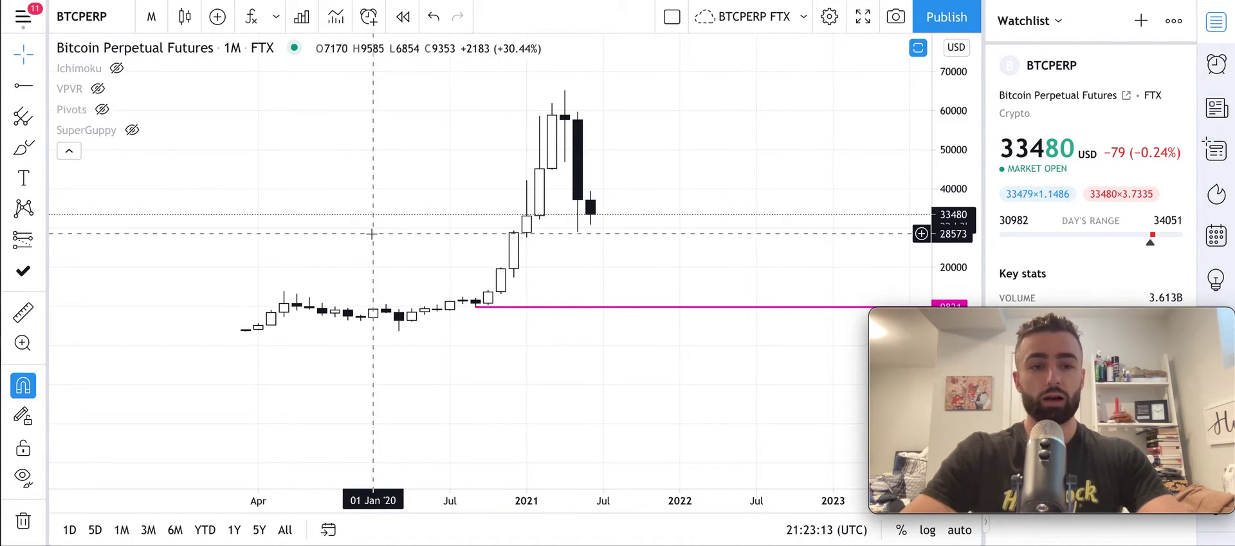
left_click(151, 17)
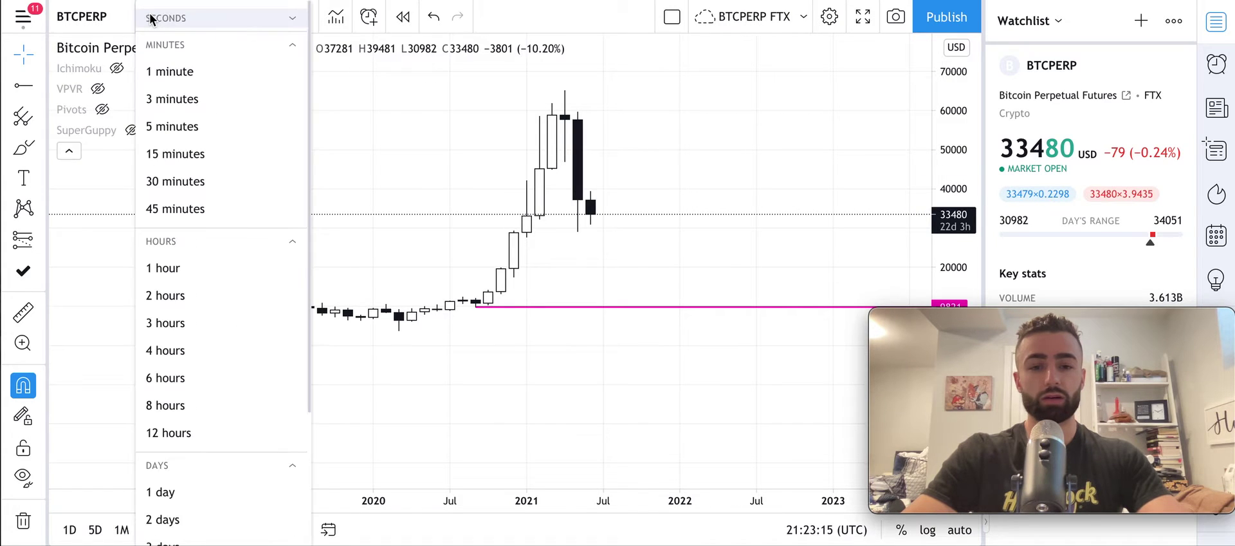
scroll(205, 509, "down", 2)
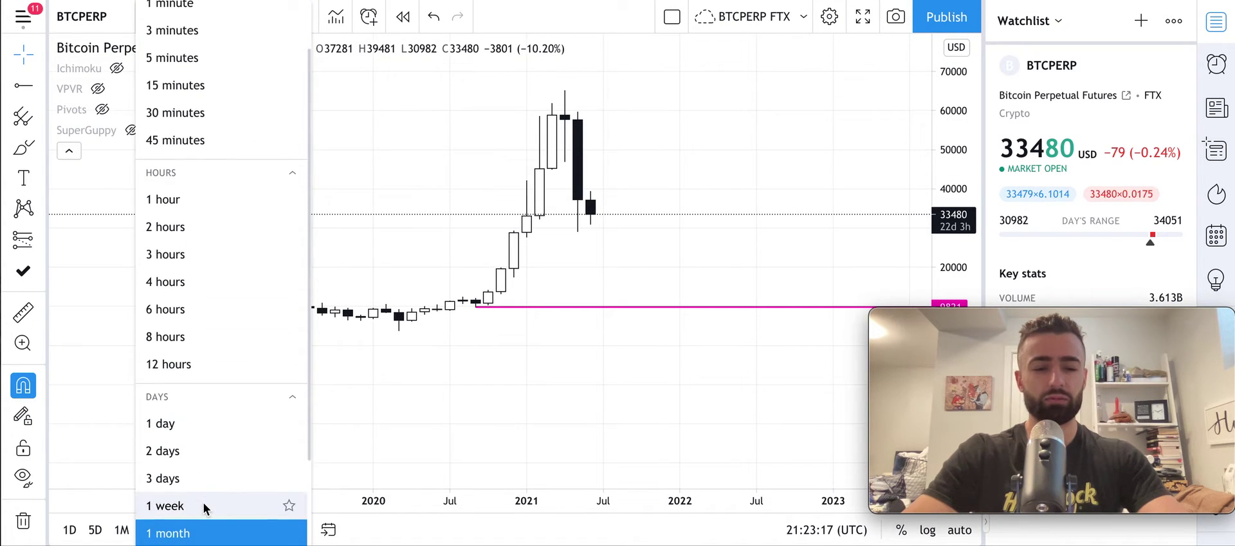
left_click(205, 510)
- Brush two rising red curves along the tops and bottoms of the latest weekly candles, and realign the lower curve beneath them
left_click_drag(954, 276, 972, 64)
left_click_drag(681, 102, 777, 100)
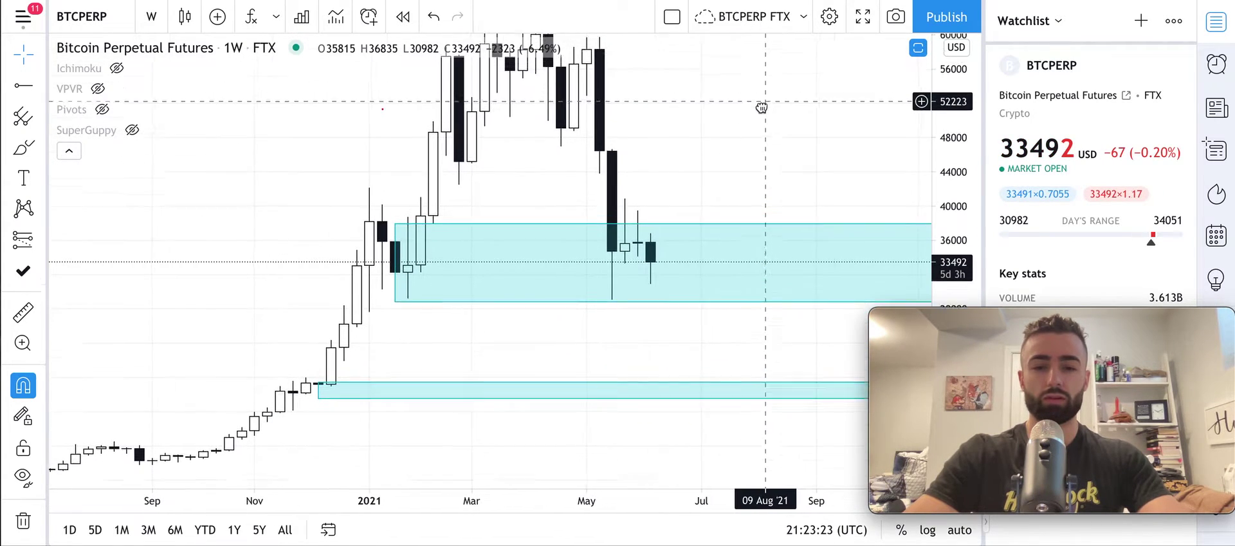
scroll(776, 100, "right", 3)
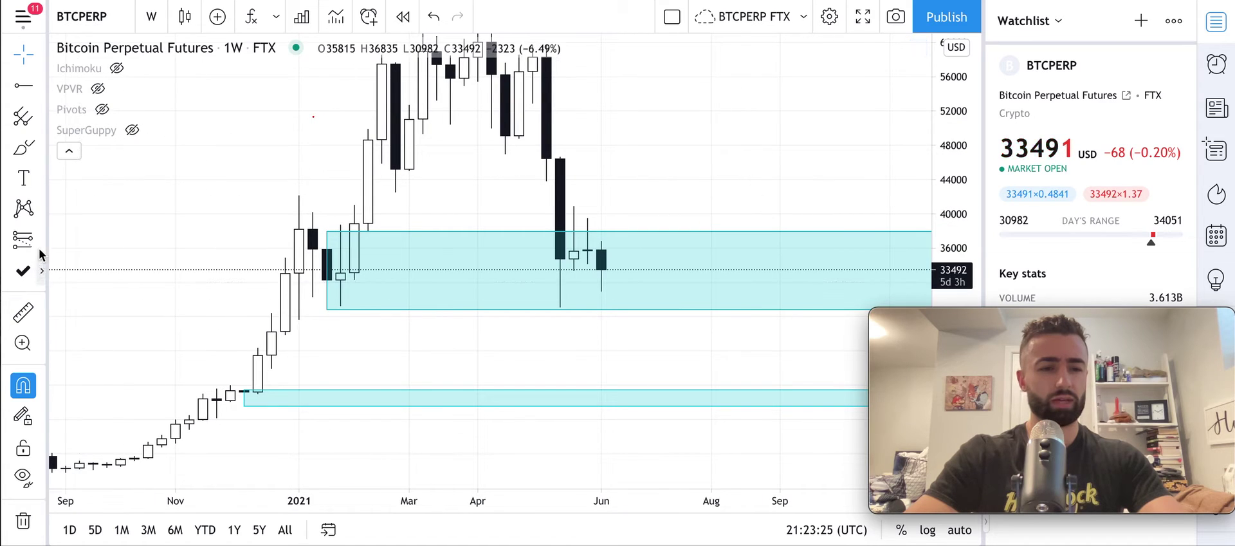
left_click(23, 147)
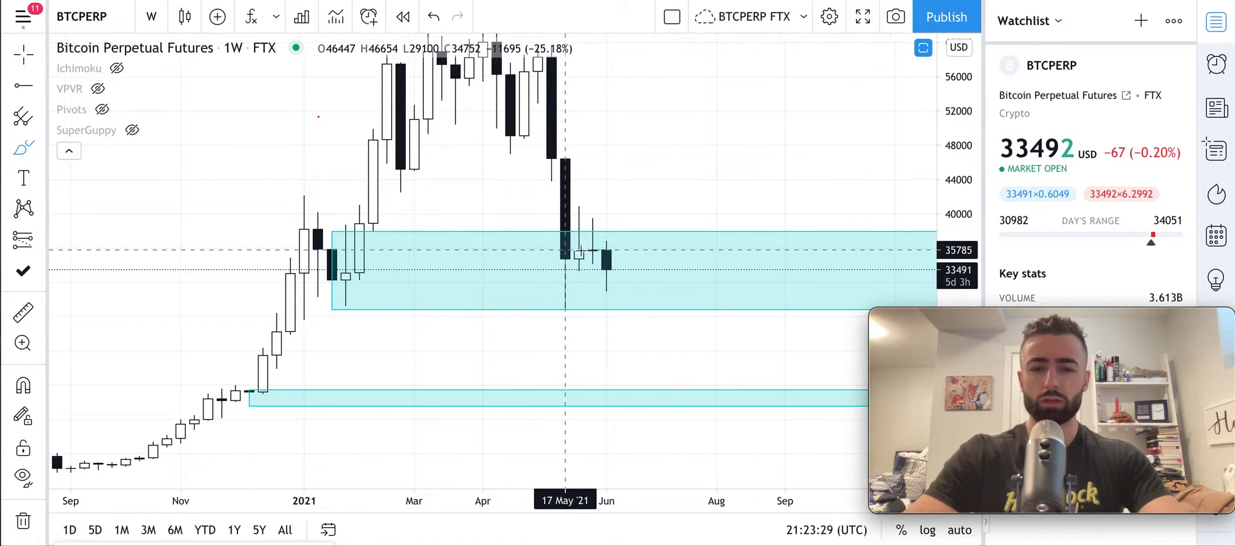
left_click_drag(569, 251, 617, 241)
left_click_drag(555, 280, 620, 259)
key("Escape")
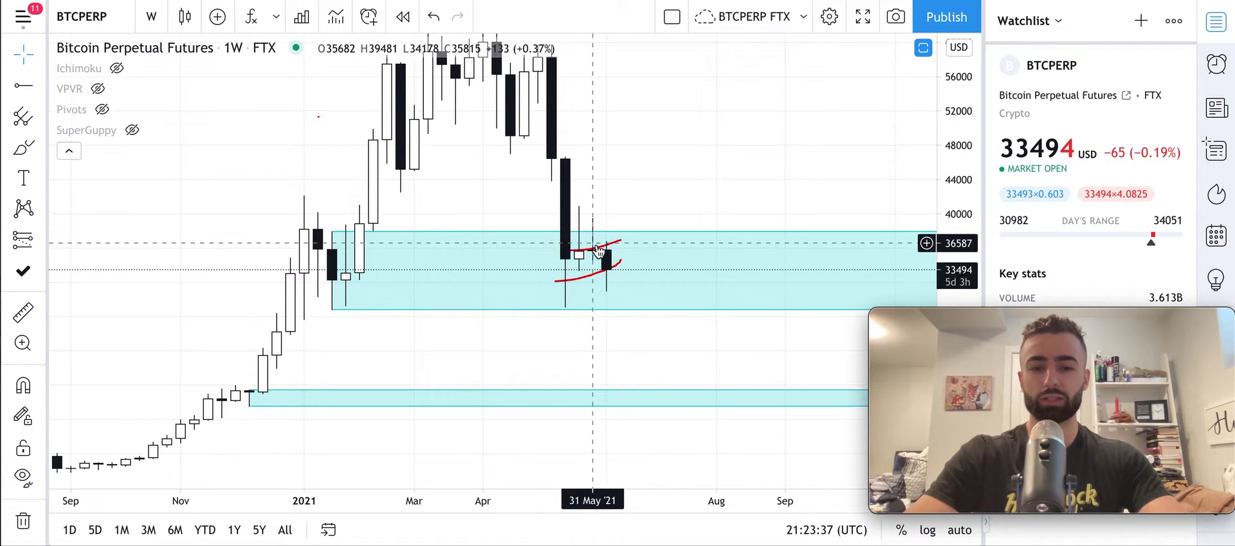
left_click_drag(592, 247, 613, 263)
left_click(654, 144)
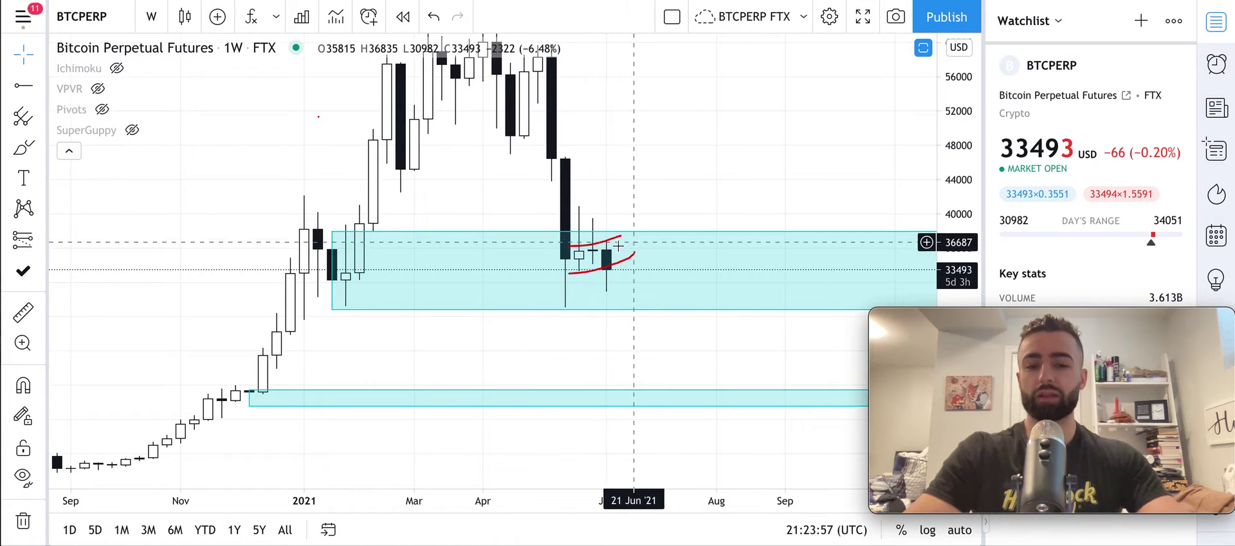
- Delete the two red brush curves around the latest weekly candles
left_click_drag(961, 107, 961, 202)
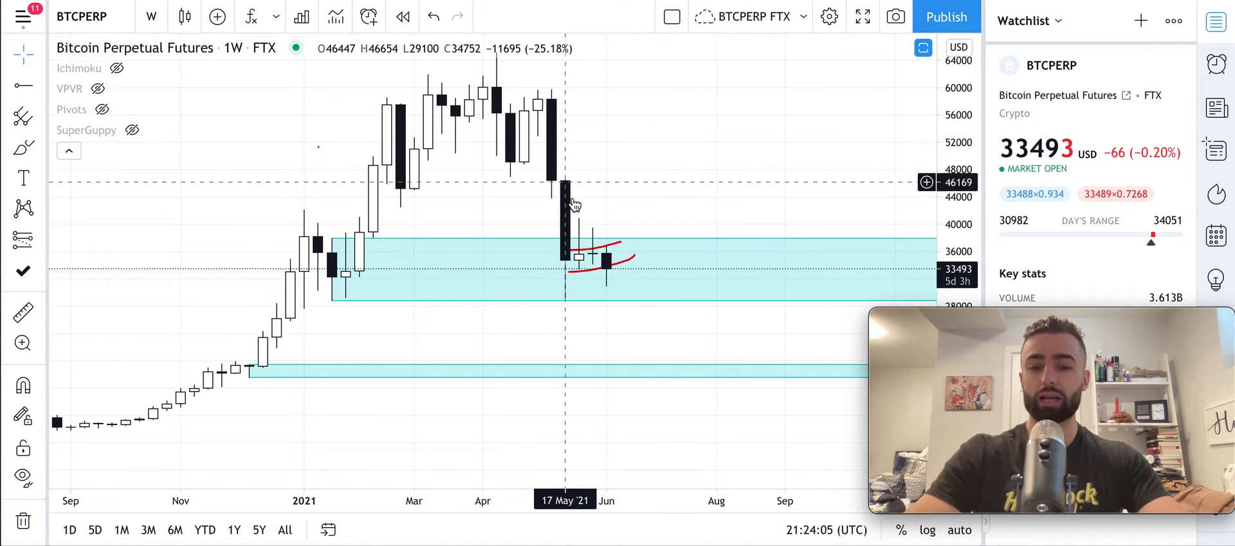
left_click(609, 299)
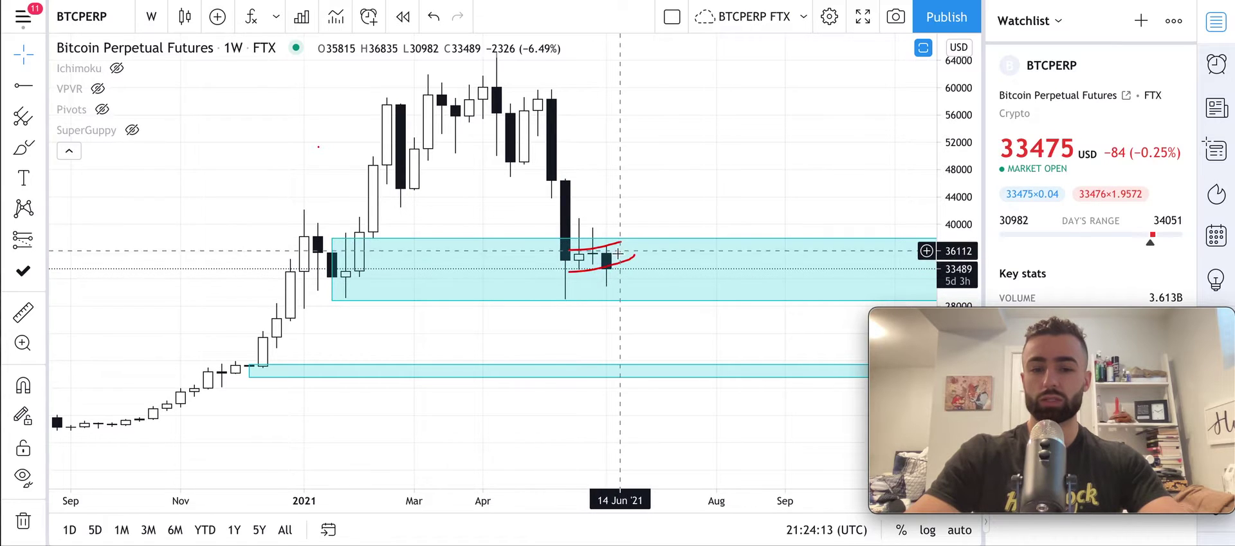
left_click(608, 266)
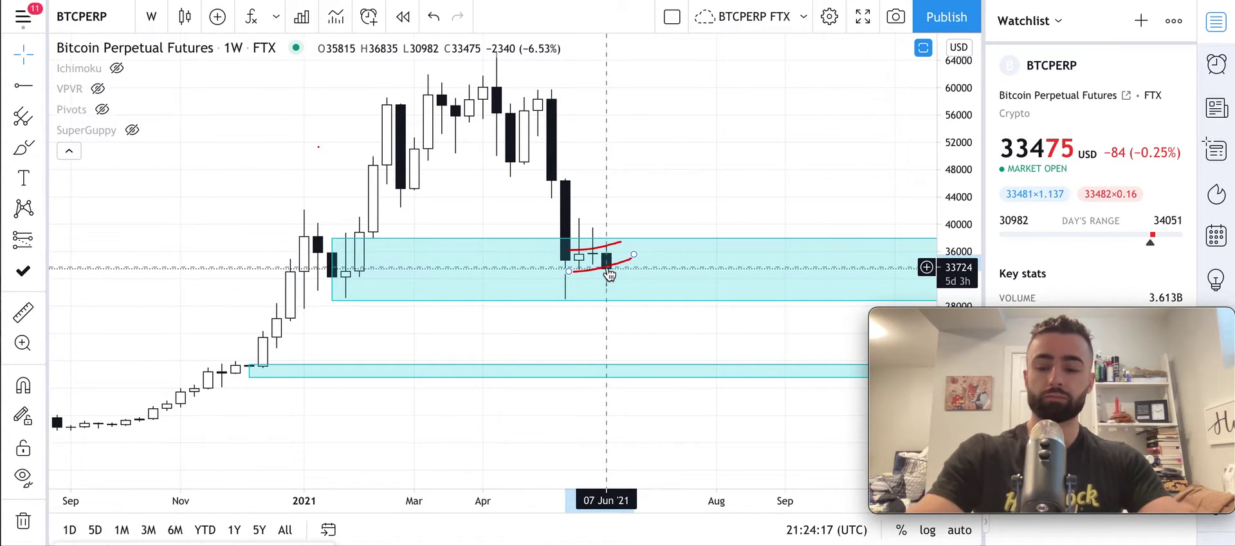
key("Delete")
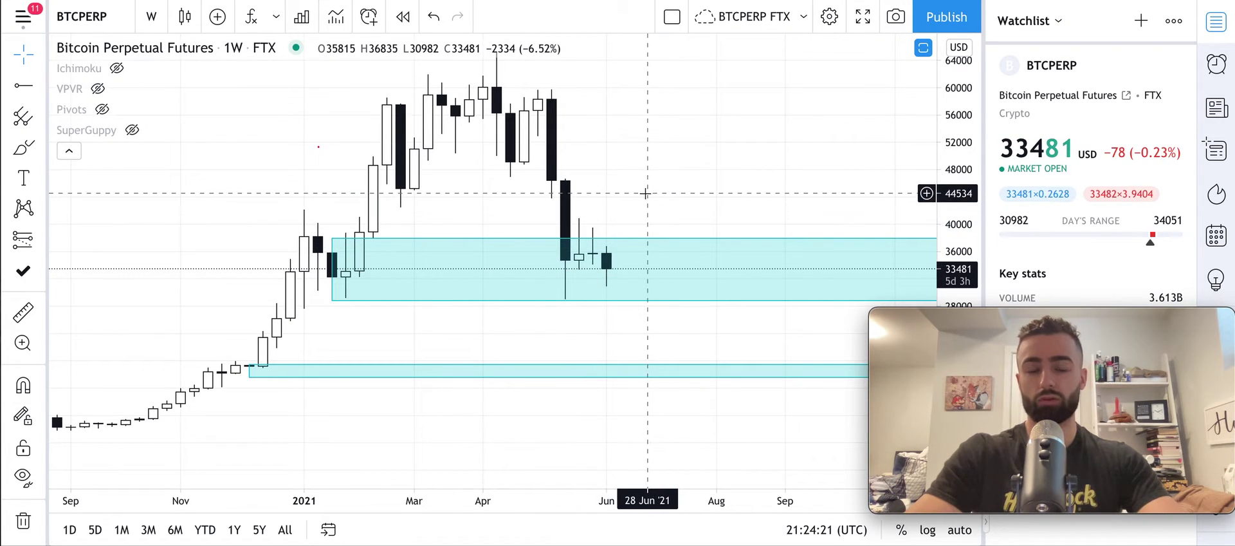
- Switch the Bitcoin Perpetual Futures chart to the 1 day interval
scroll(643, 190, "left", 2)
scroll(646, 193, "right", 2)
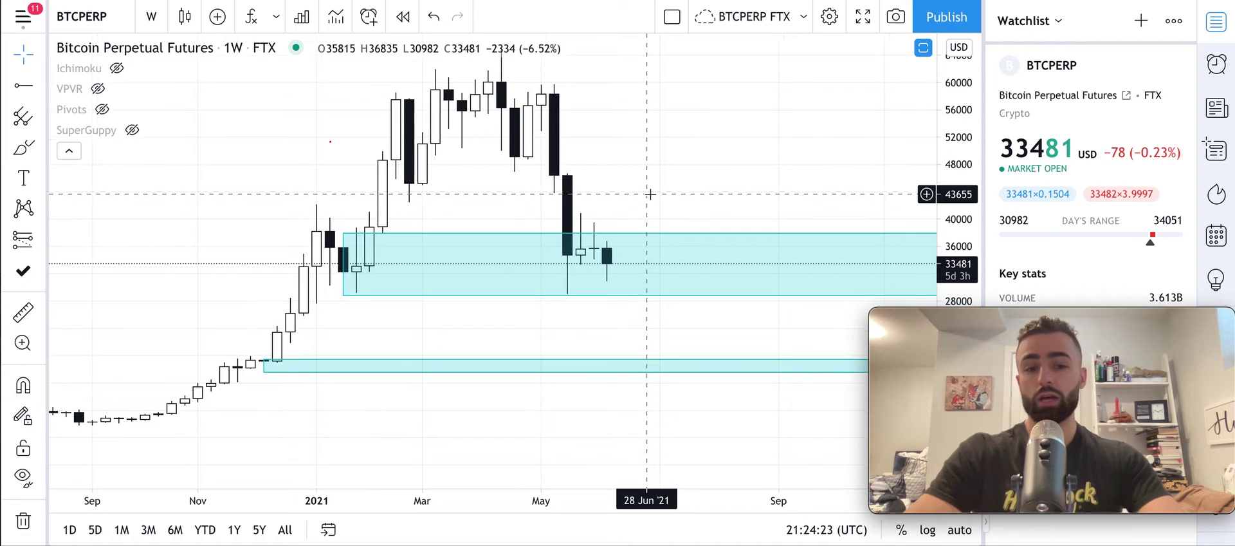
left_click(622, 240)
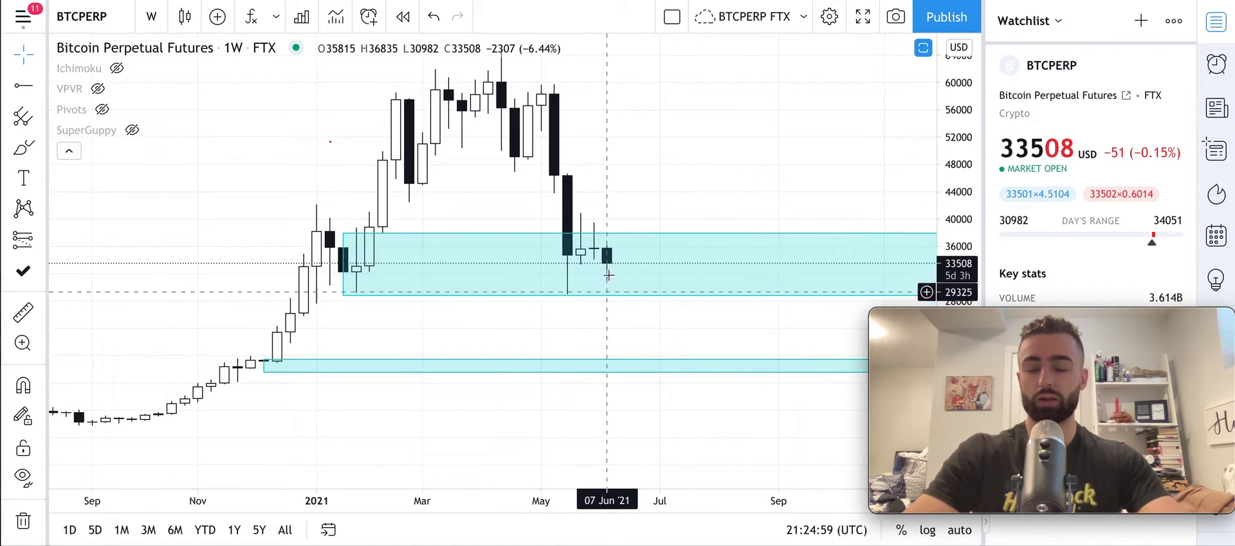
left_click(151, 19)
scroll(177, 412, "down", 1)
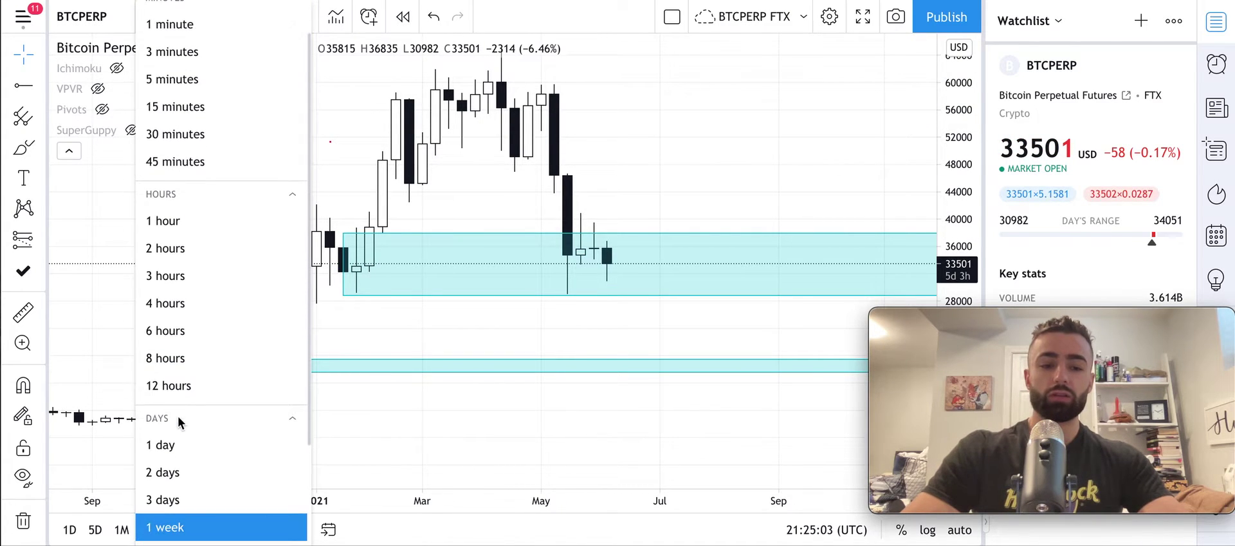
left_click(202, 442)
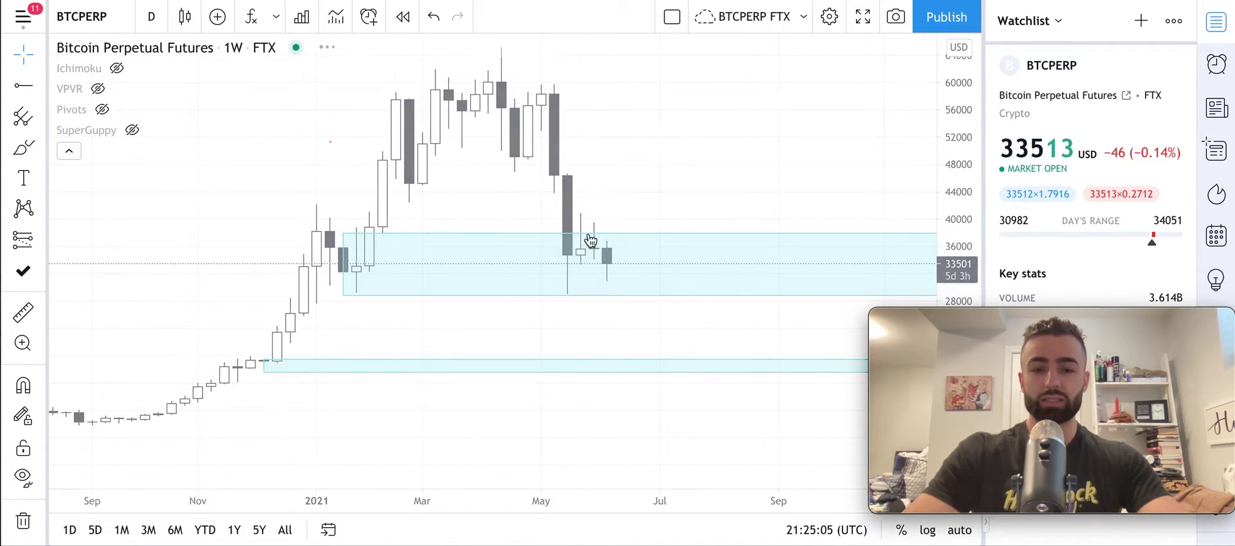
- With magnet mode on, draw a rectangle from the 06 Jun '21 candle's high at 36587 down to its low, reaching into early July
scroll(711, 270, "down", 5)
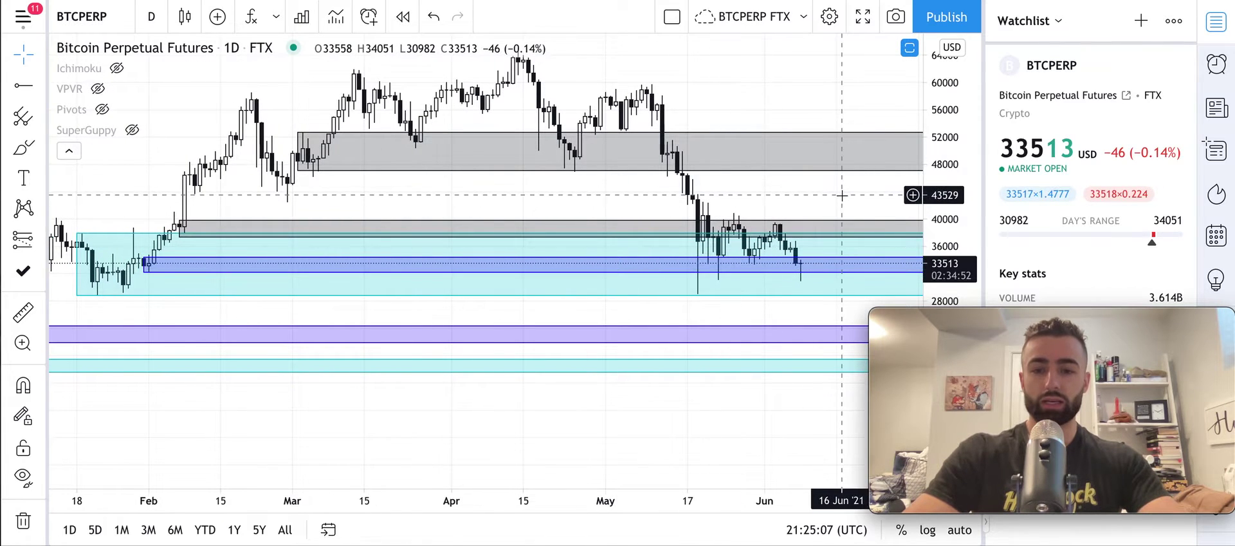
left_click_drag(841, 193, 690, 175)
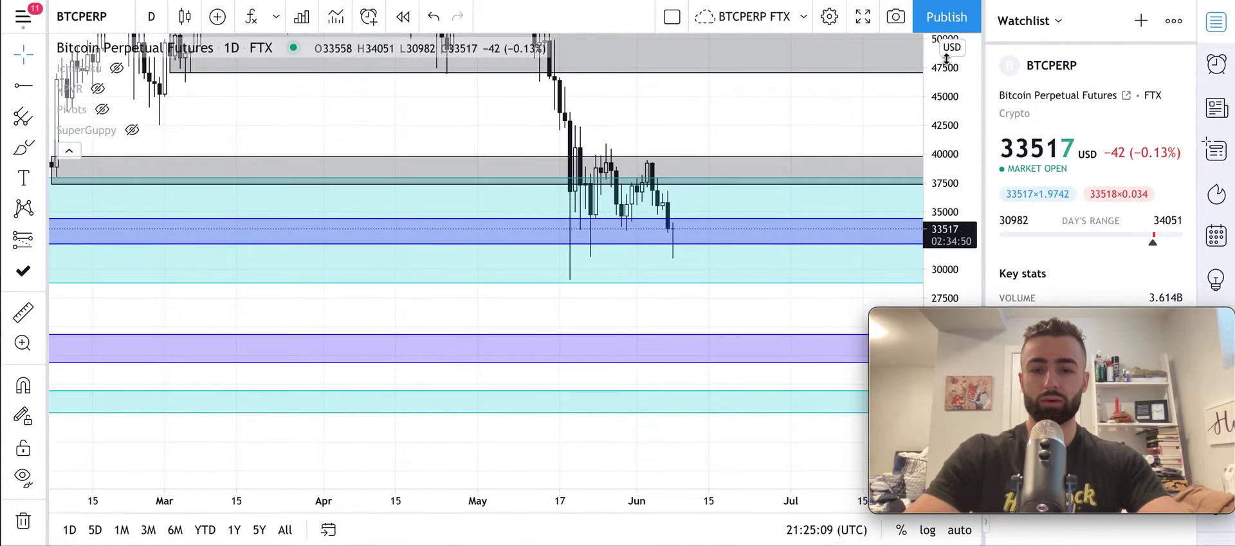
scroll(724, 249, "up", 3)
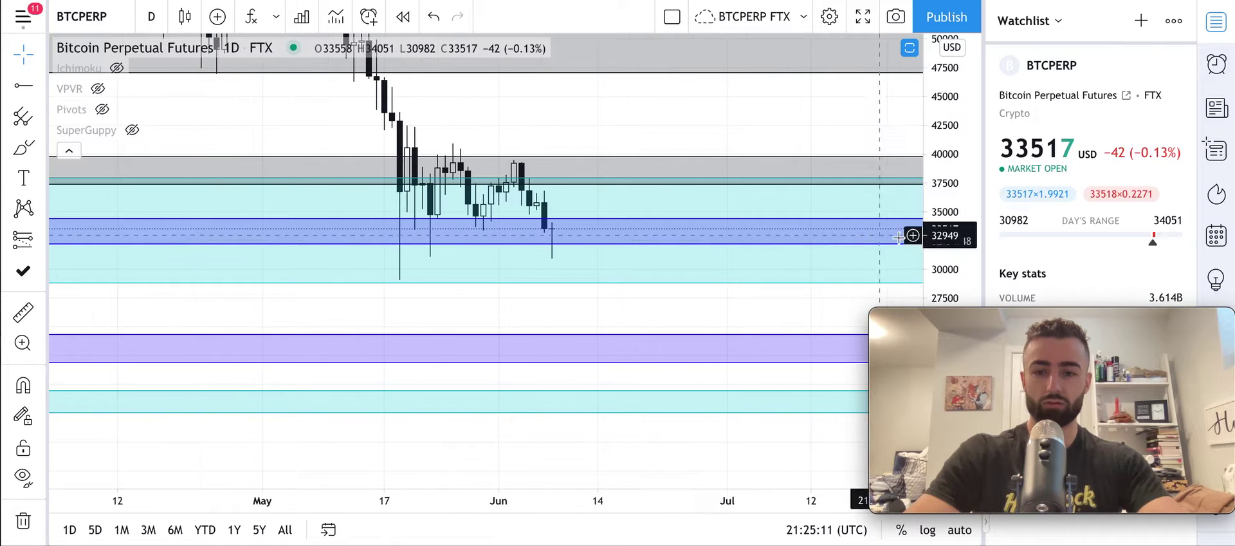
left_click_drag(955, 265, 956, 286)
scroll(605, 193, "up", 2)
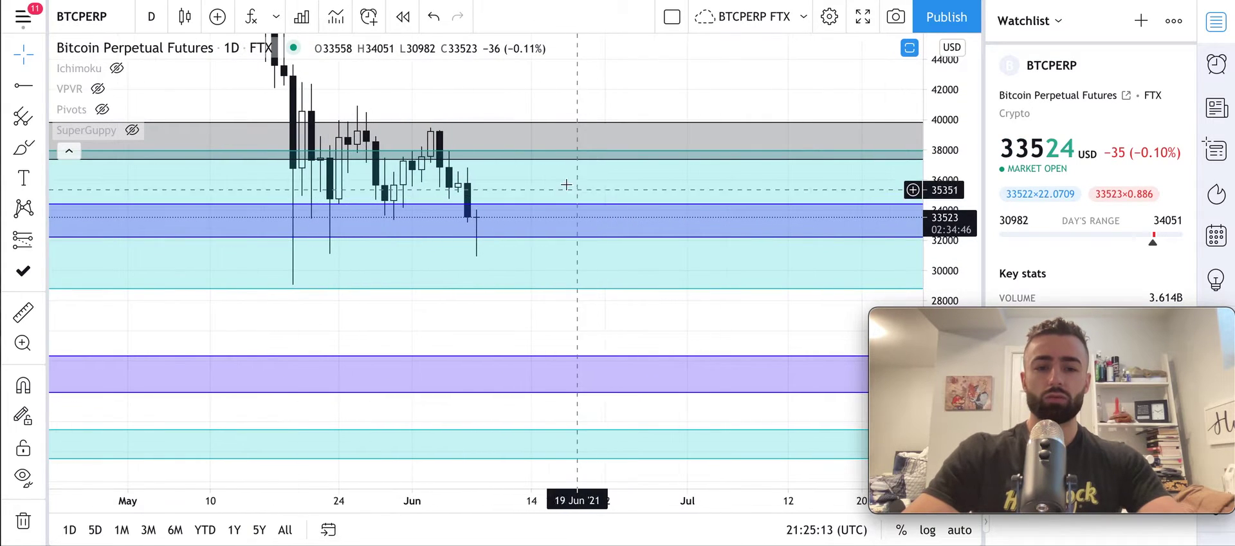
left_click_drag(573, 188, 740, 199)
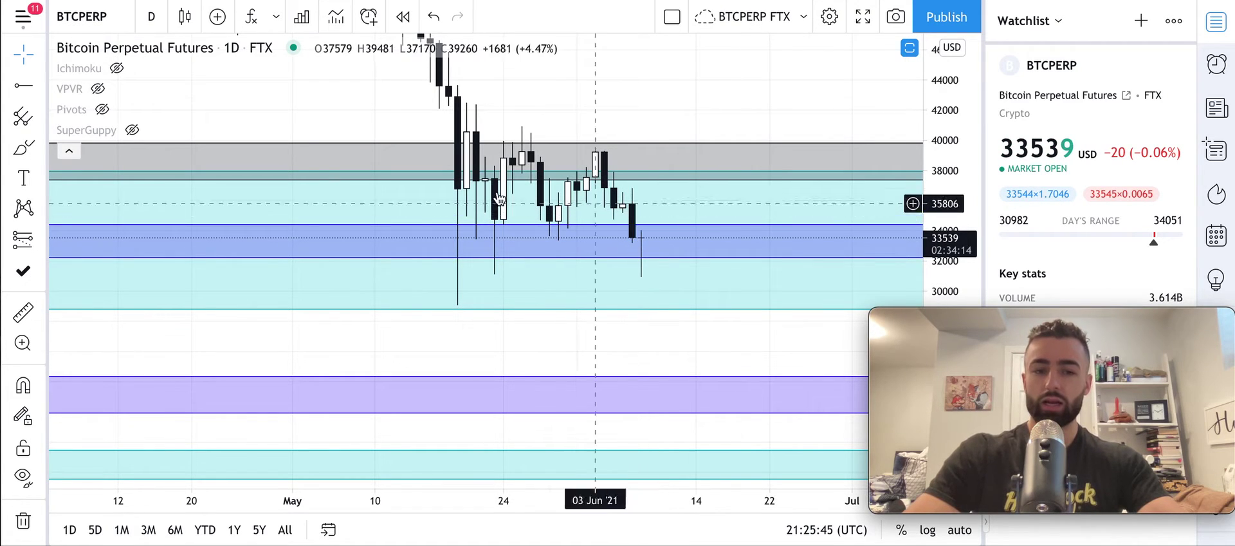
mouse_move(103, 111)
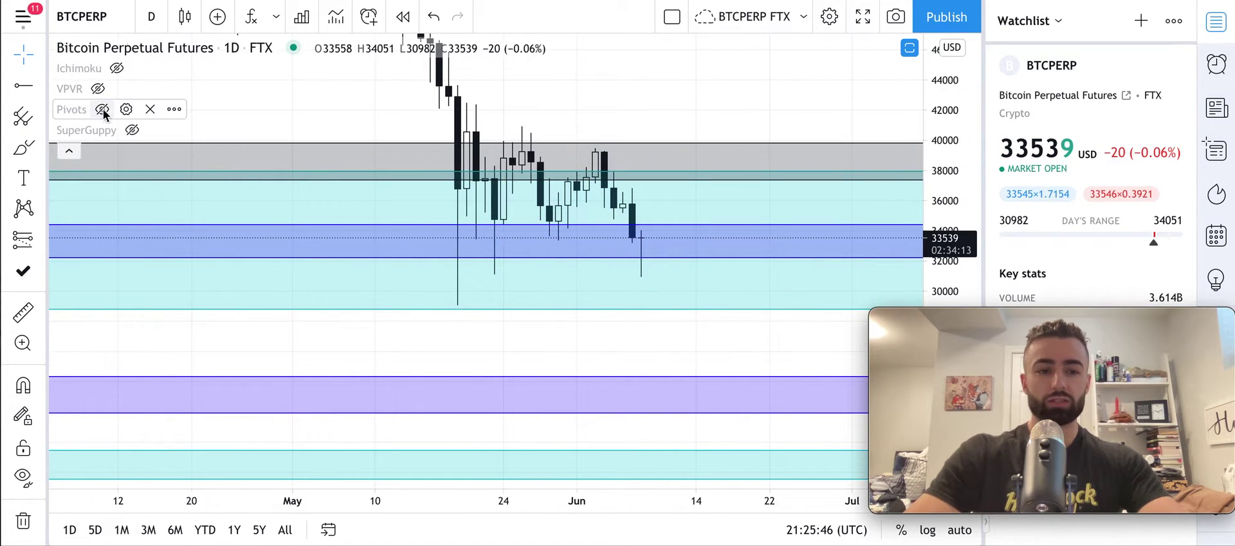
left_click(43, 152)
left_click(96, 252)
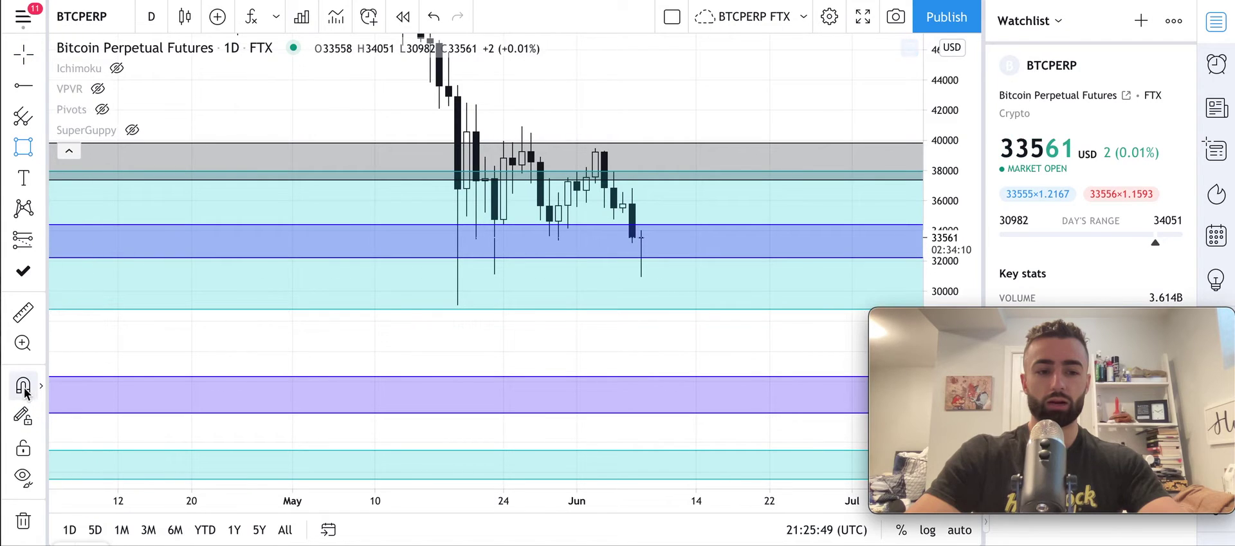
left_click(24, 389)
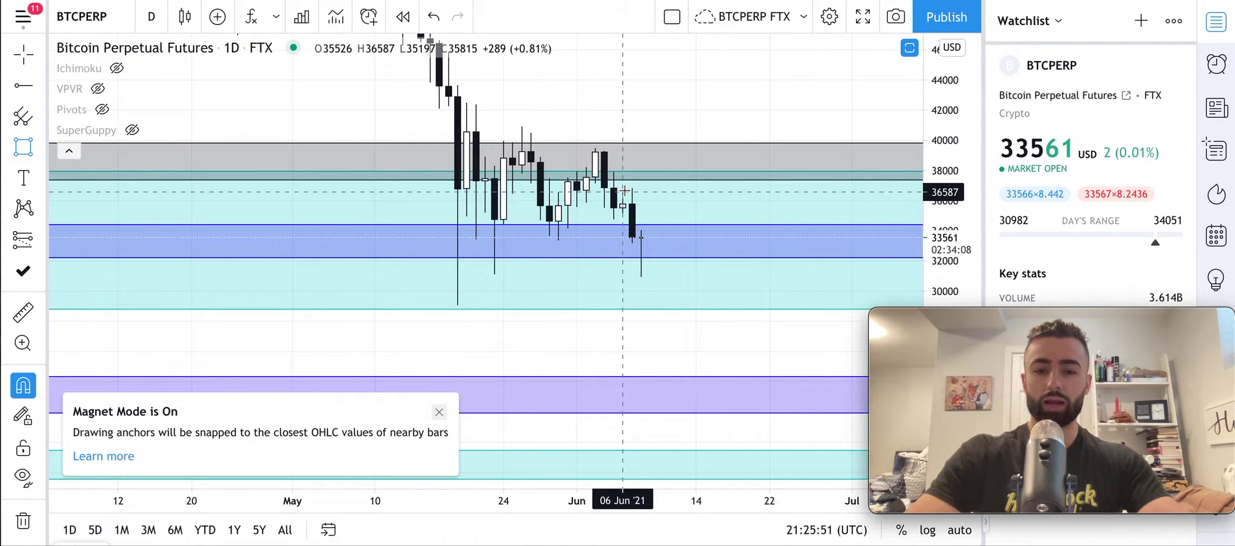
left_click_drag(624, 191, 835, 214)
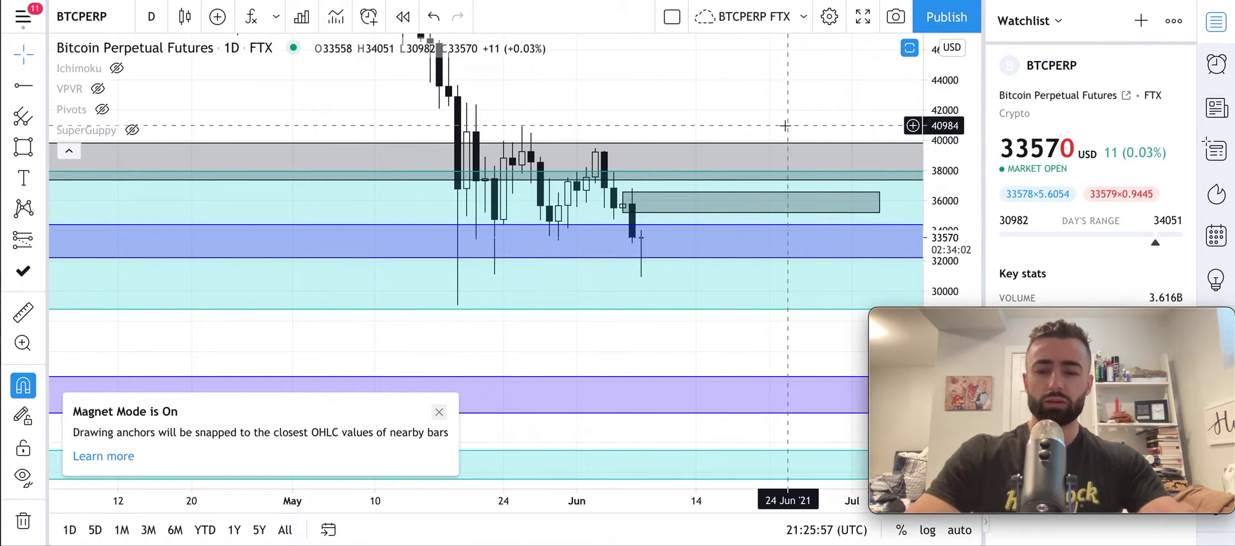
- Extend the new rectangle's later edge to about 12 July
left_click_drag(788, 125, 661, 105)
left_click(767, 181)
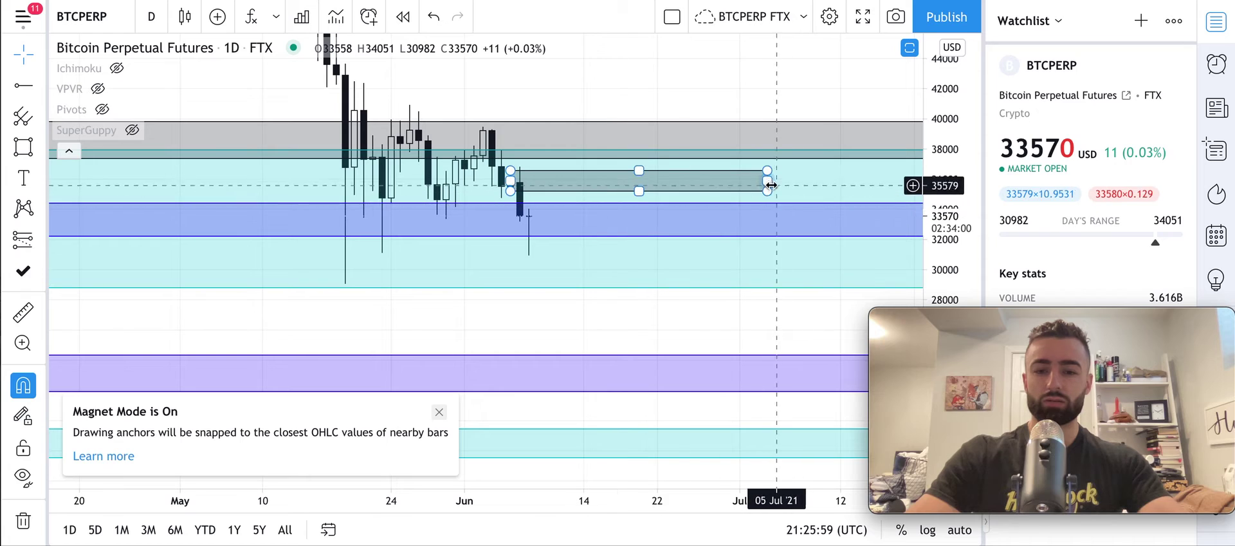
left_click_drag(768, 181, 840, 181)
left_click(739, 91)
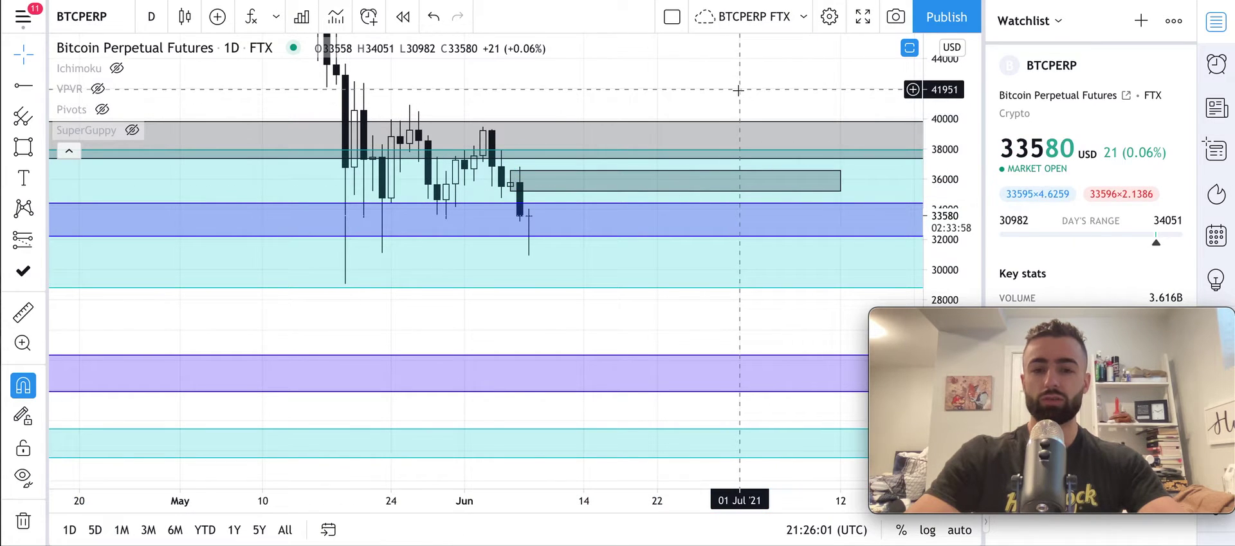
- Brush a red projected path from the latest daily candle up into the new rectangle and down below the large teal zone, and undo it
left_click_drag(738, 91, 725, 106)
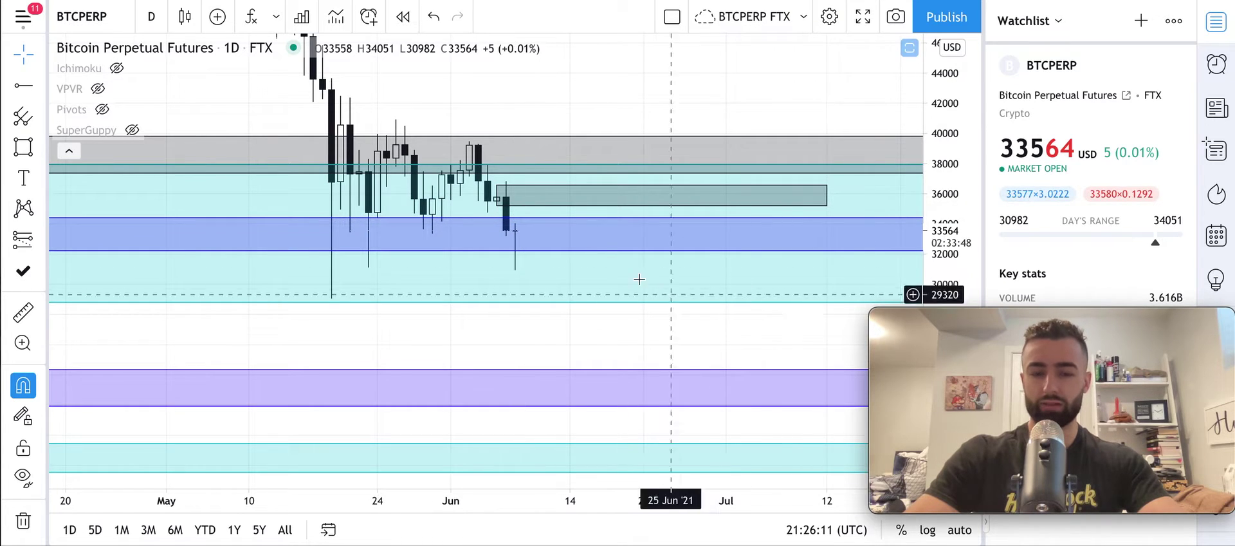
left_click(486, 223)
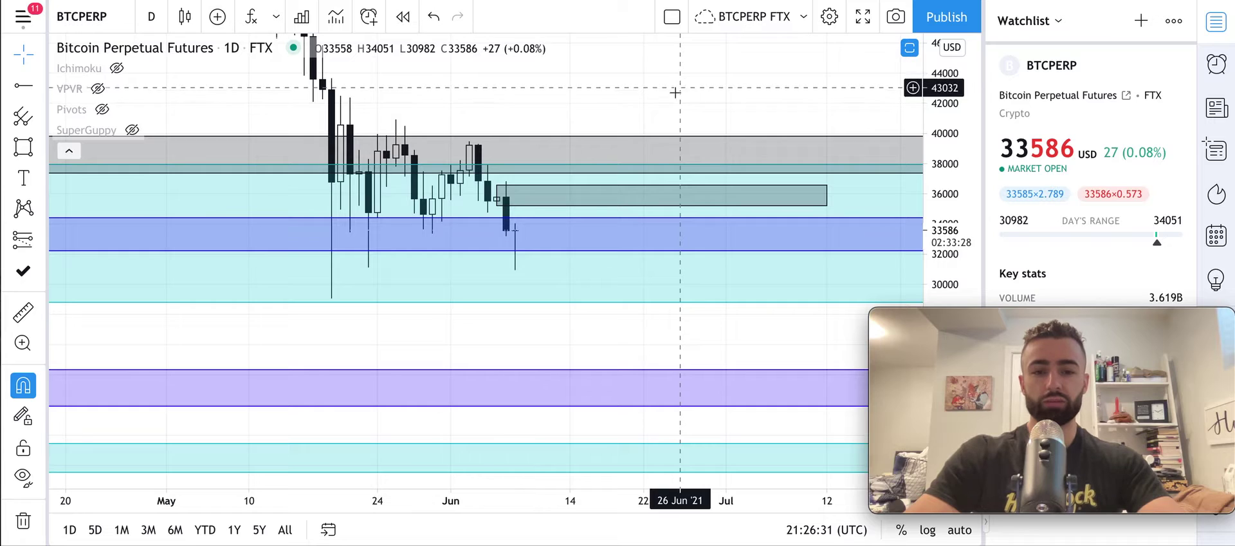
left_click(40, 148)
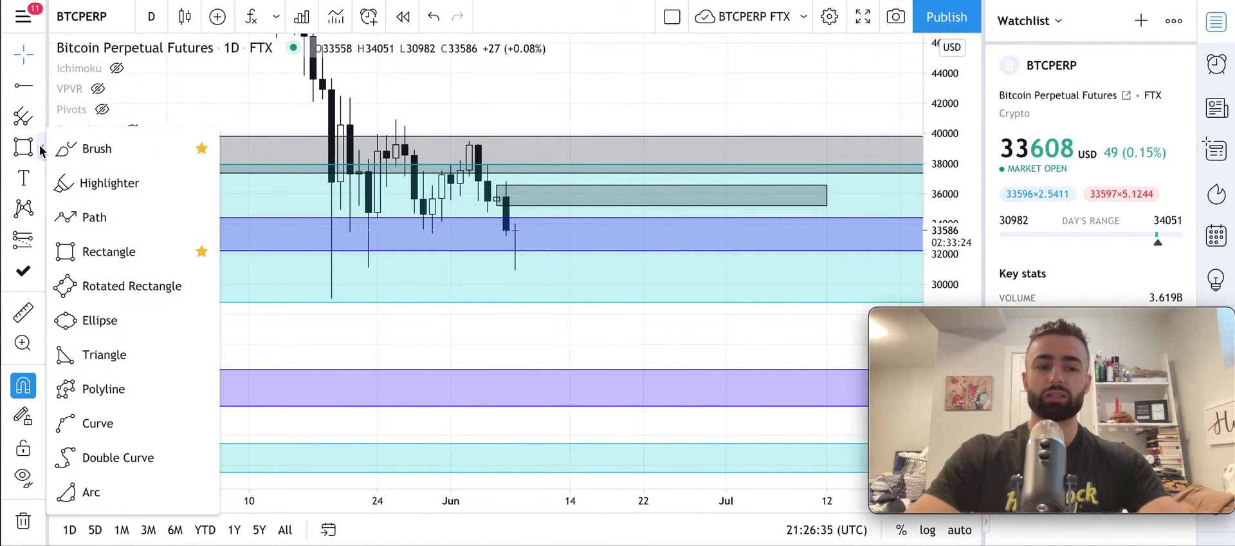
left_click(97, 146)
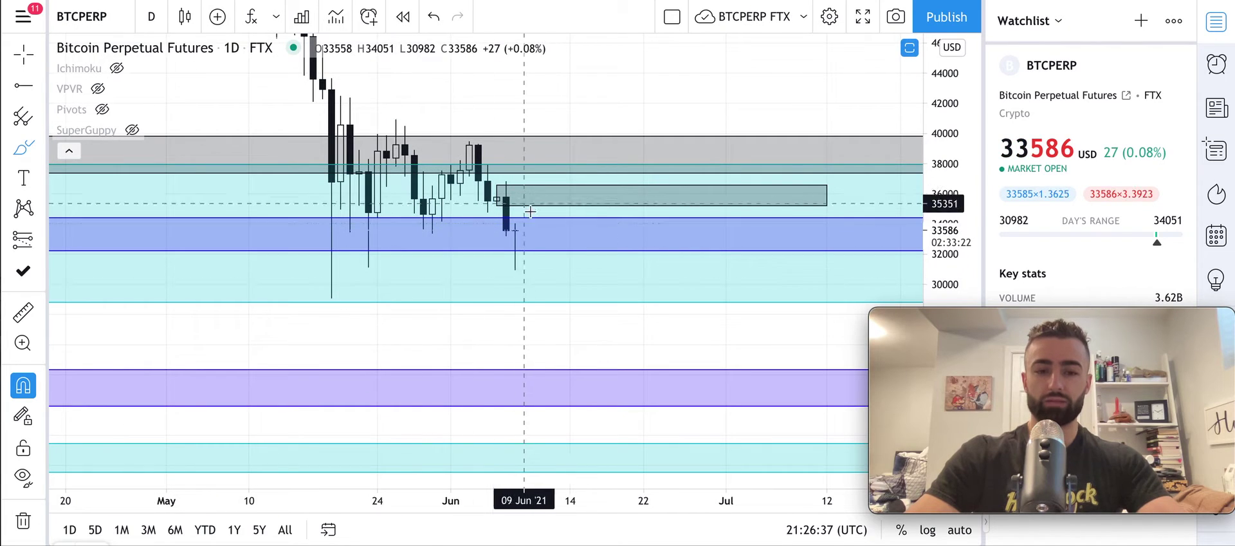
mouse_move(516, 230)
left_mouse_down()
mouse_move(540, 192)
mouse_move(577, 285)
left_mouse_up()
left_click_drag(586, 342, 587, 343)
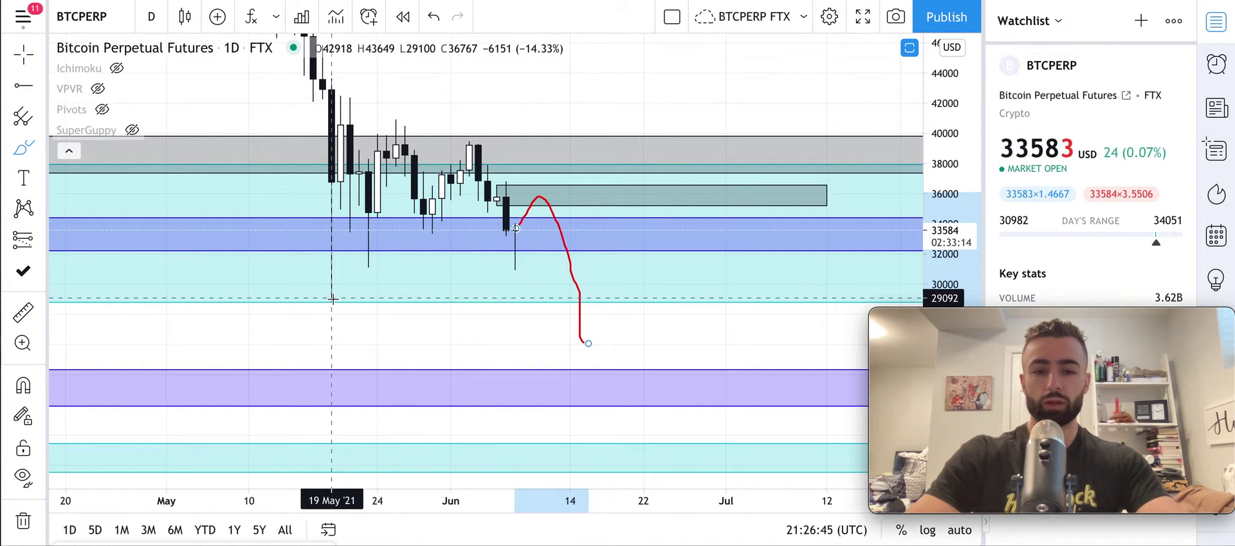
key("ctrl+z")
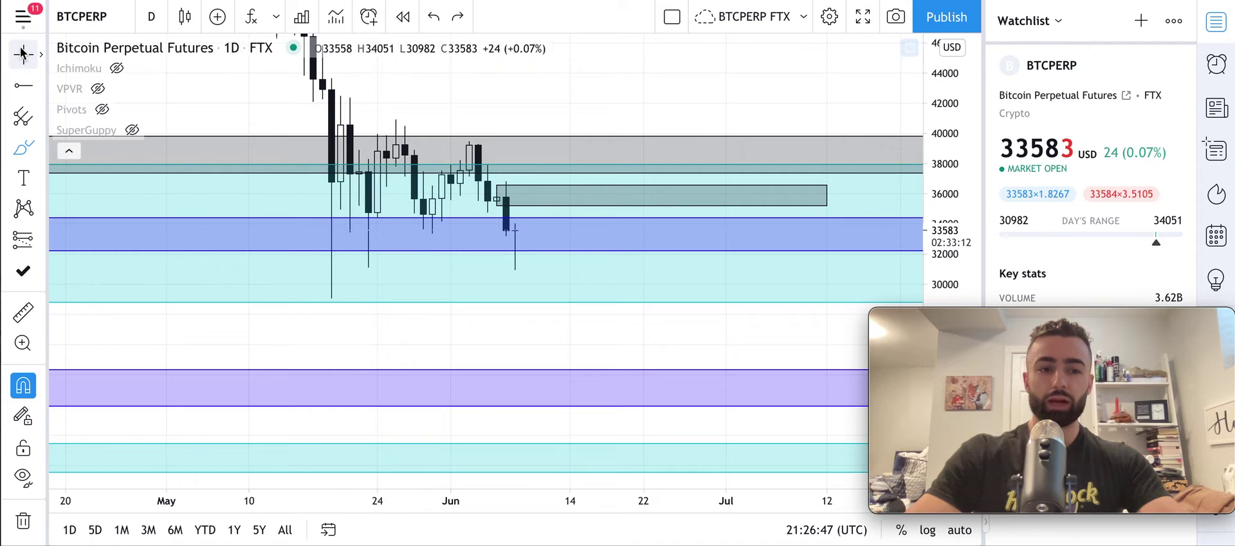
left_click_drag(643, 97, 644, 156)
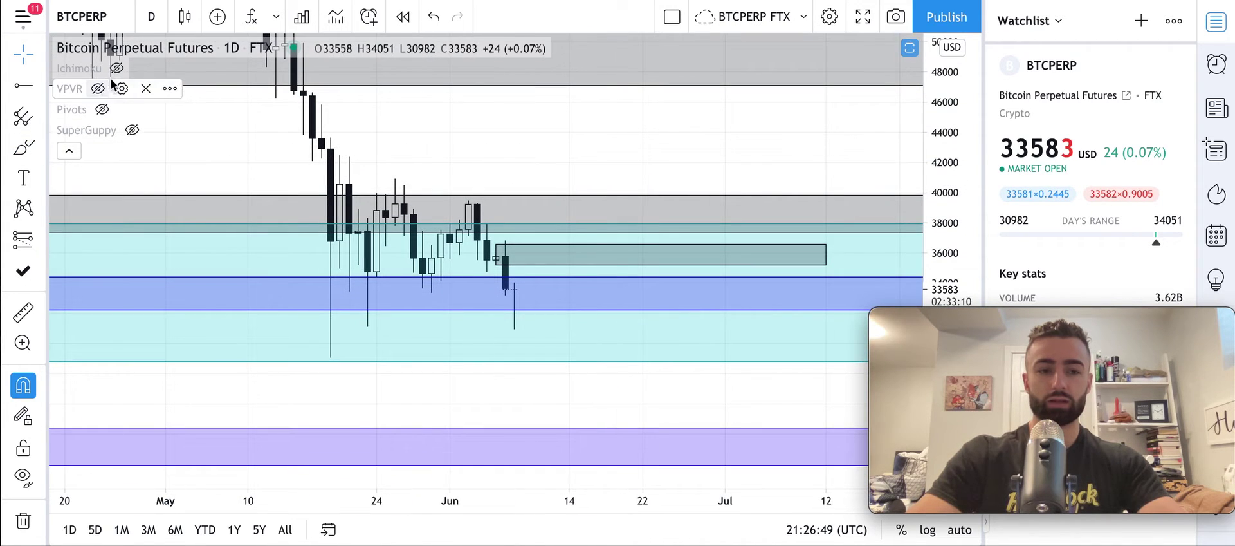
- Show the SuperGuppy indicator on the daily chart to check its averages against the recent candles, and hide it again
left_click(132, 130)
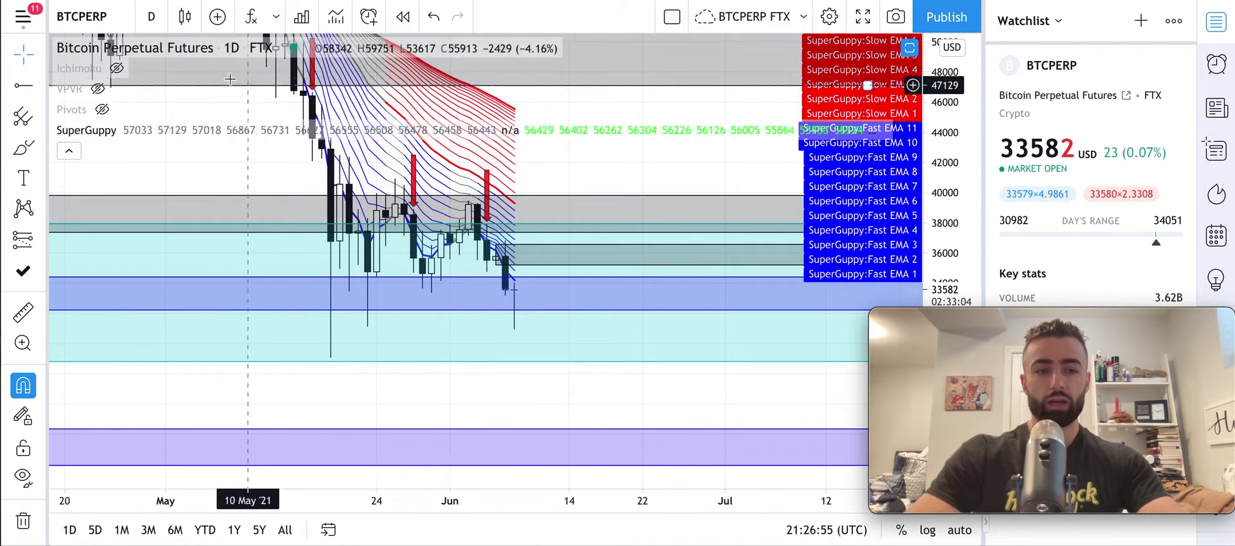
left_click(133, 130)
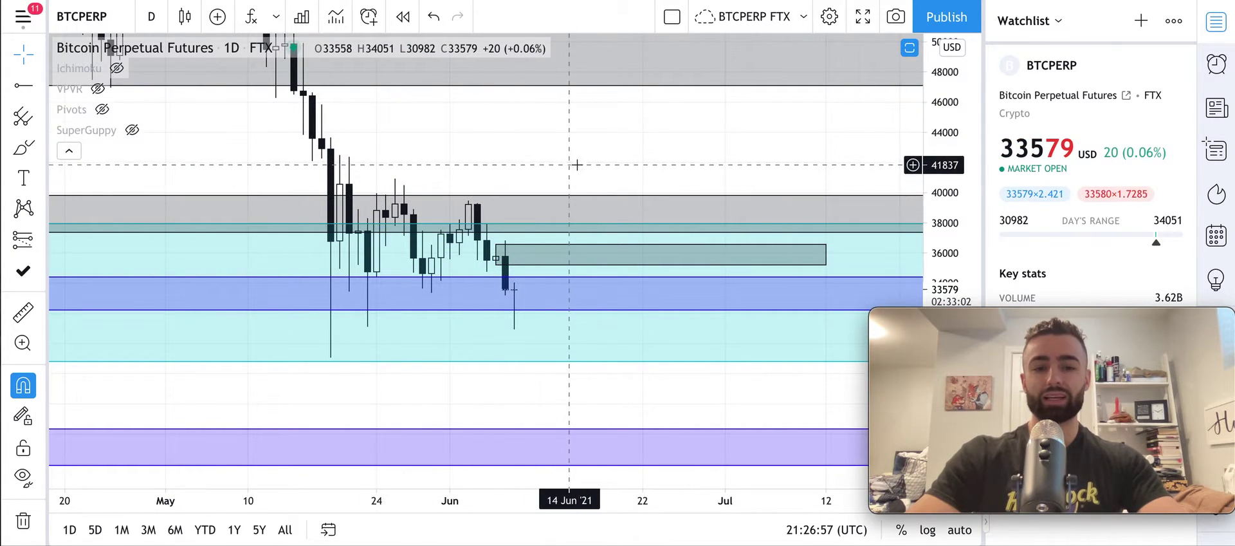
left_click_drag(574, 163, 568, 167)
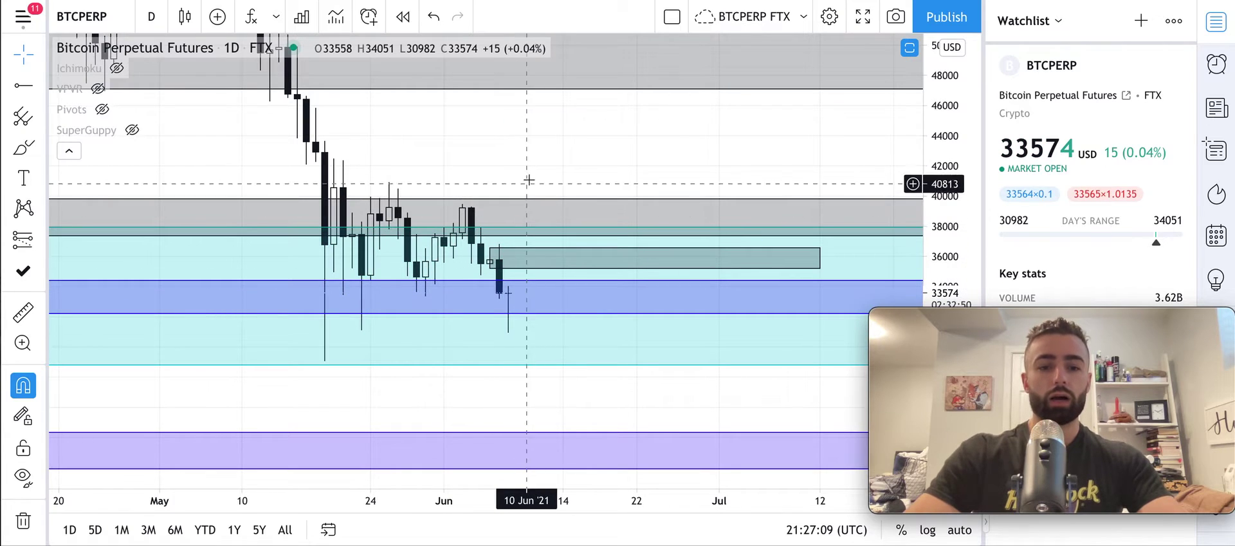
scroll(544, 165, "right", 2)
scroll(544, 164, "up", 1)
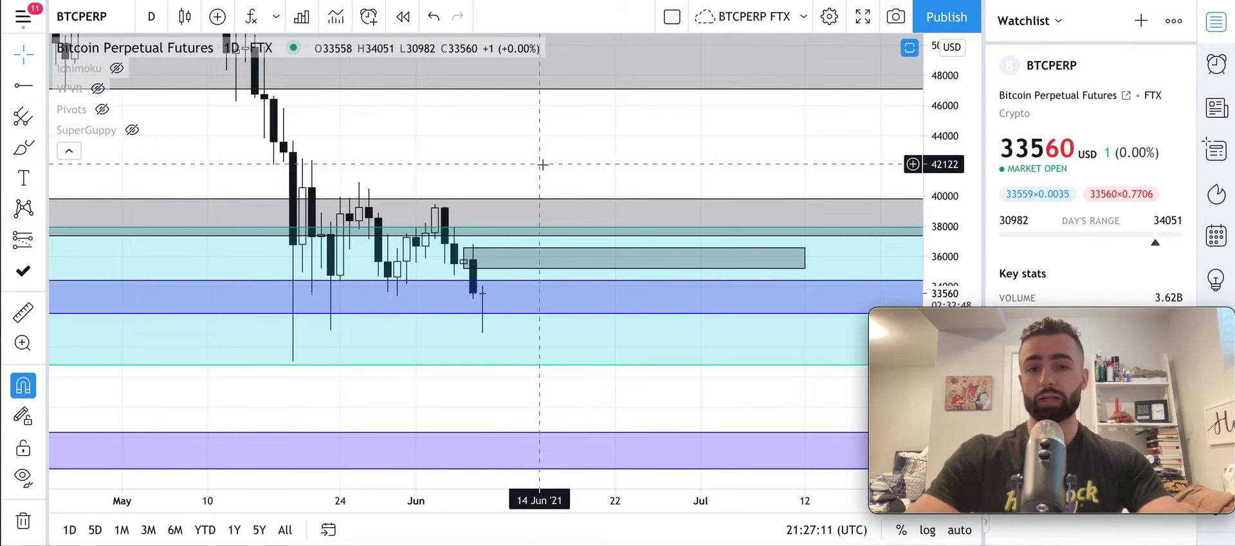
scroll(543, 165, "down", 2)
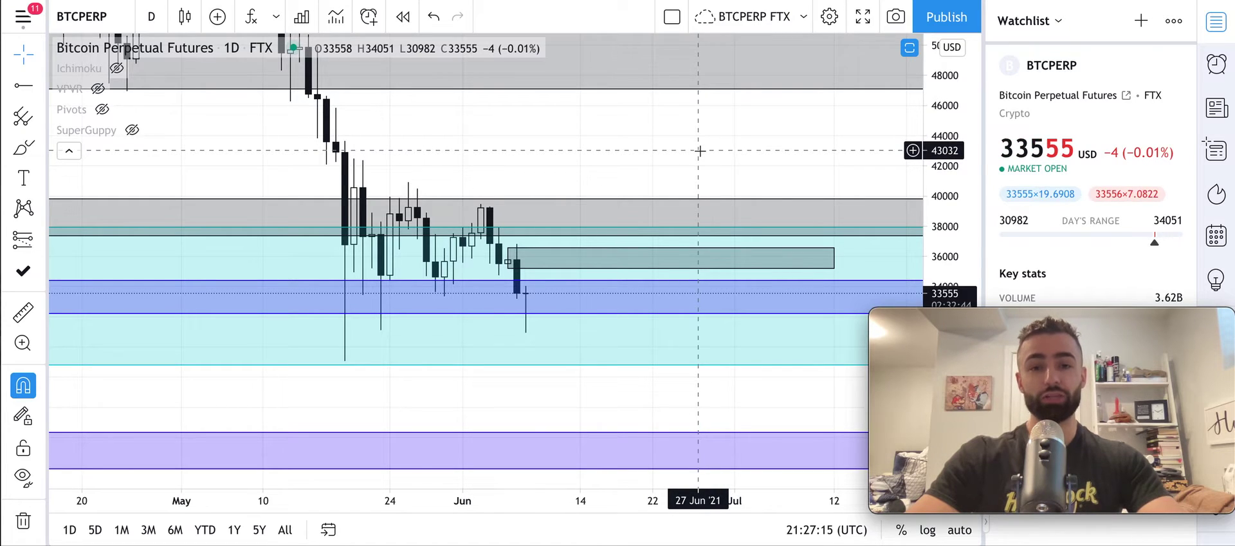
scroll(700, 151, "up", 2)
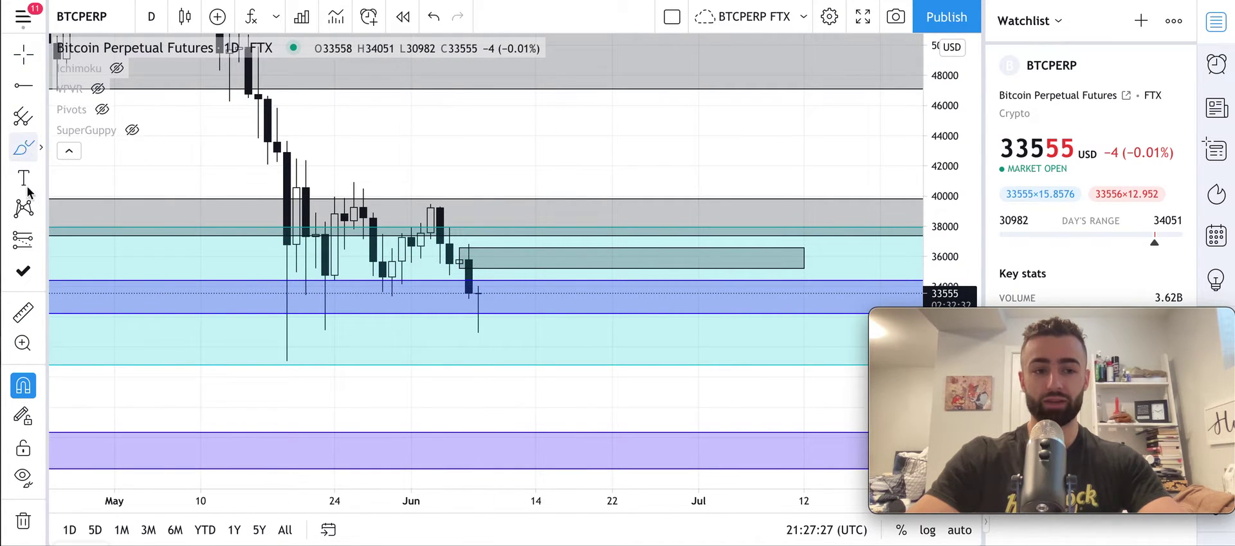
- With magnet mode off, brush a red path from the latest candle to about 38600, back into the small rectangle and up to about 41800, and undo it
left_click(21, 389)
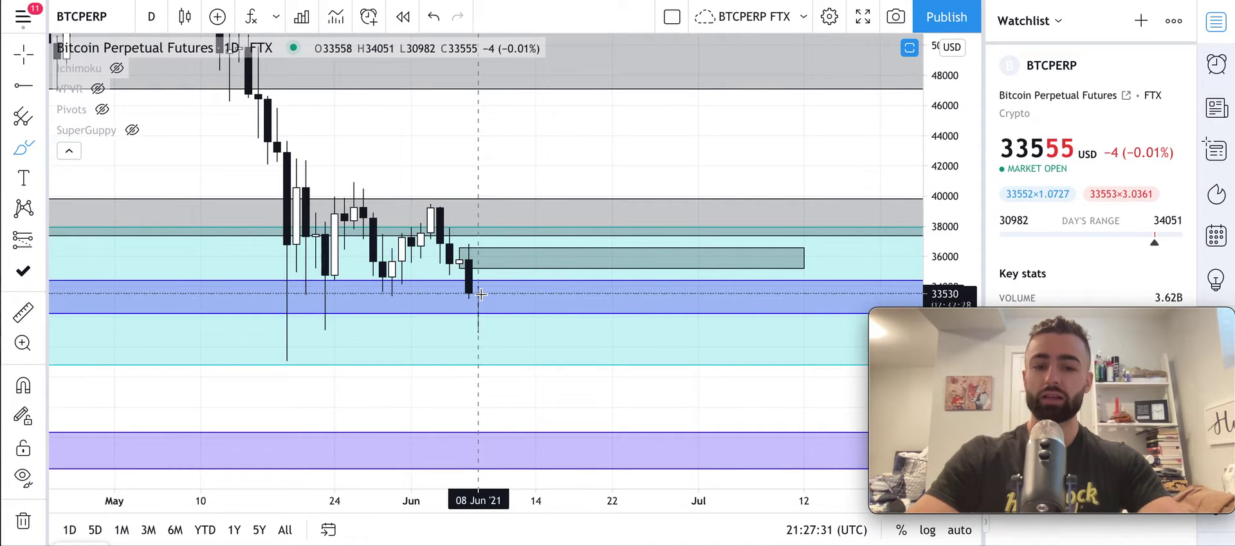
left_click_drag(480, 293, 528, 214)
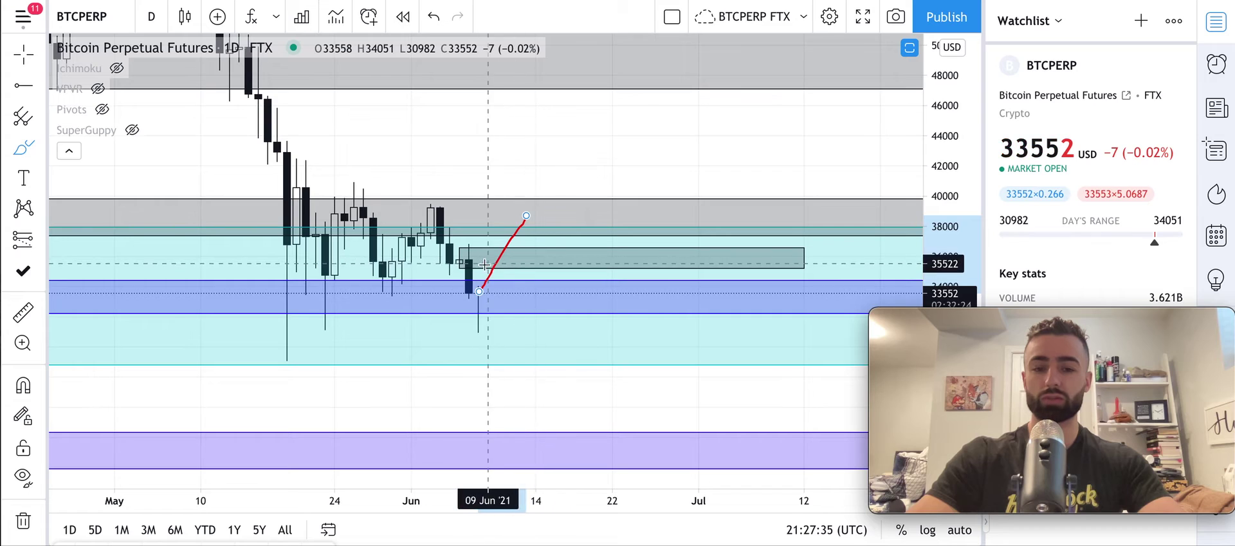
mouse_move(526, 217)
left_mouse_down()
mouse_move(555, 255)
mouse_move(537, 255)
mouse_move(593, 169)
left_mouse_up()
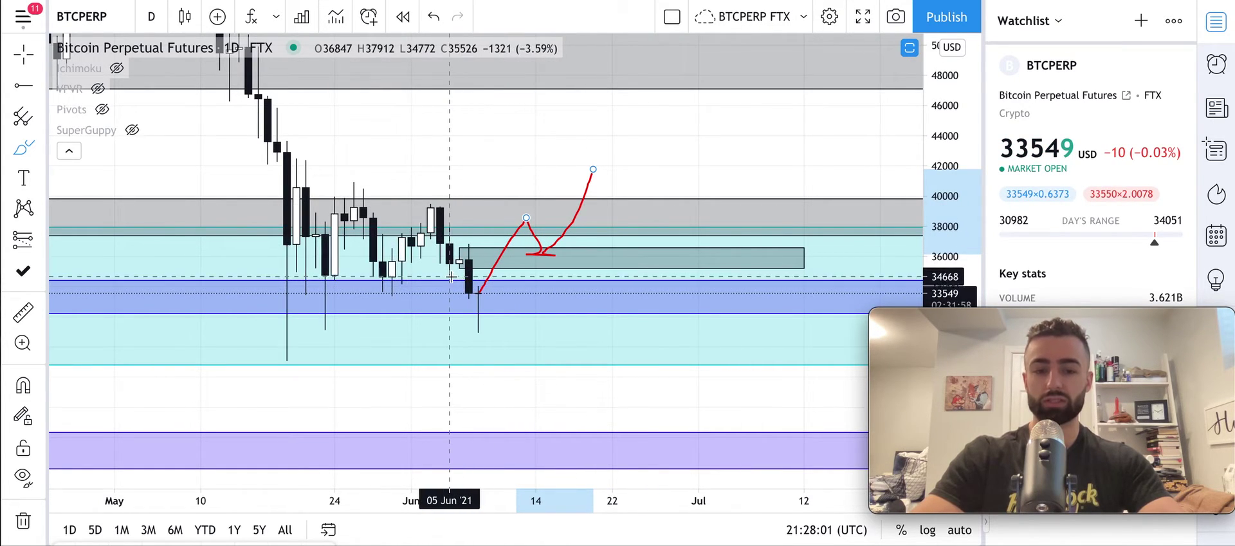
key("ctrl+z")
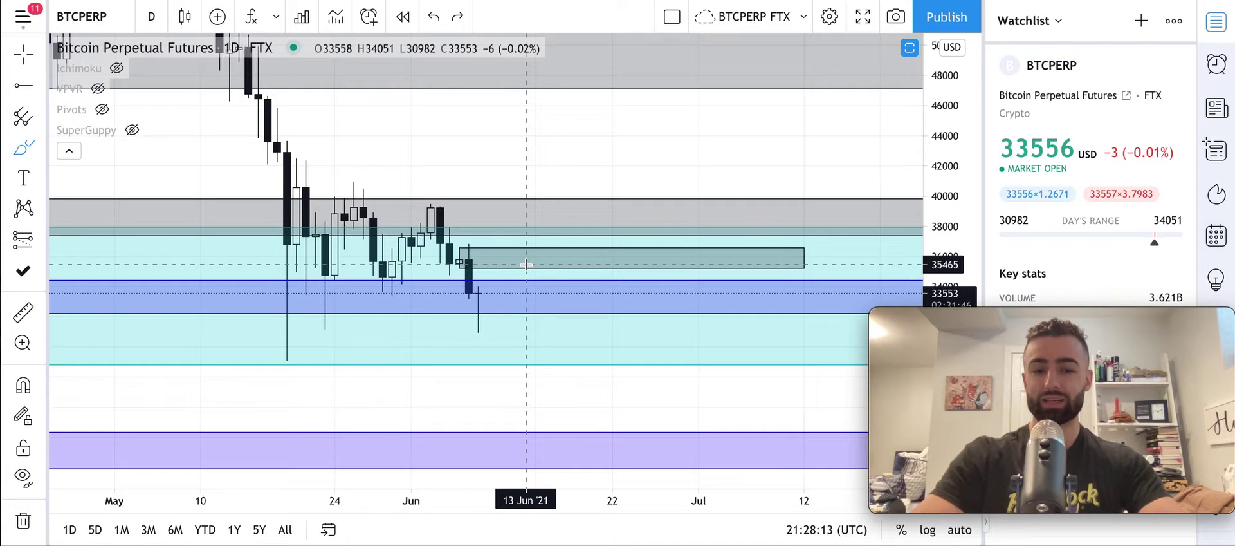
- Place a short position starting 23 Jun '21 with entry 35408, stop 36603 and a target distance of 6373 (18.00%)
left_click(440, 241)
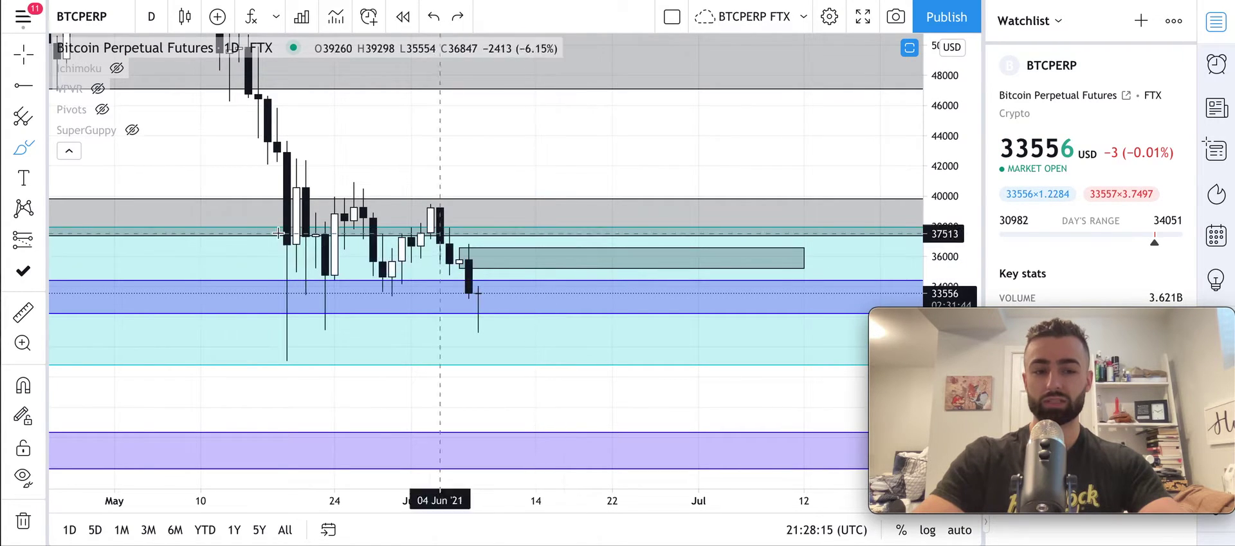
left_click(42, 241)
left_click(97, 240)
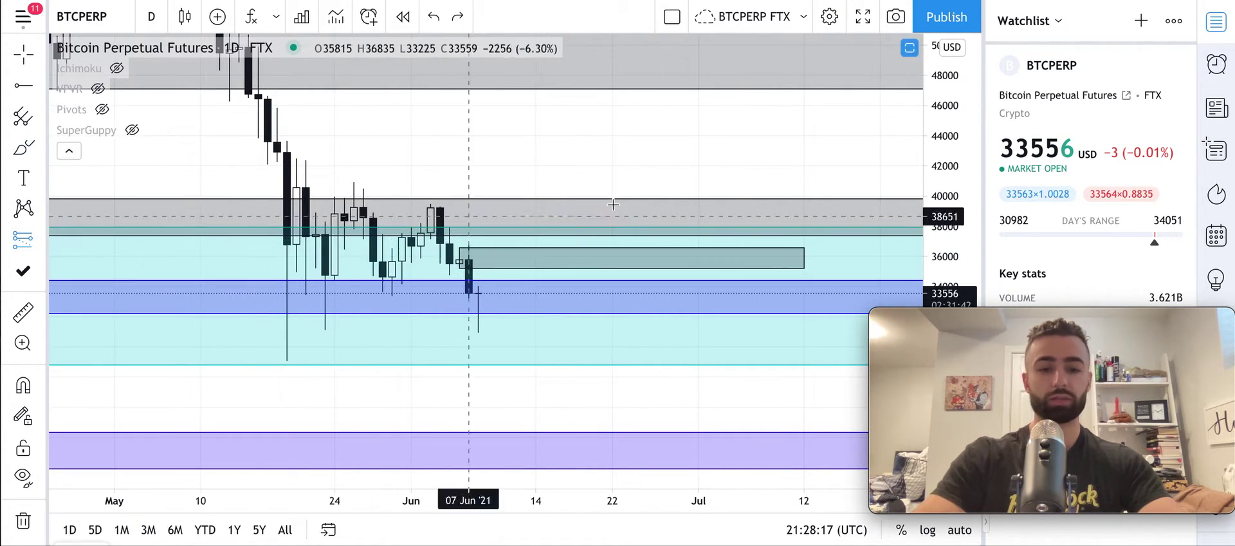
left_click(621, 266)
left_click_drag(621, 160, 592, 247)
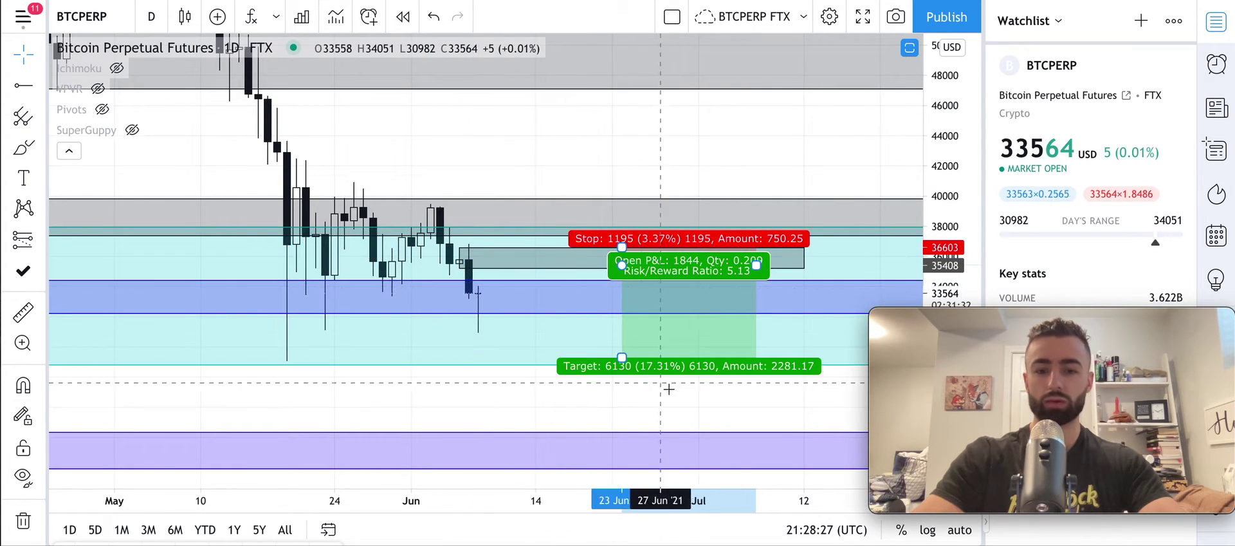
left_click_drag(622, 357, 621, 360)
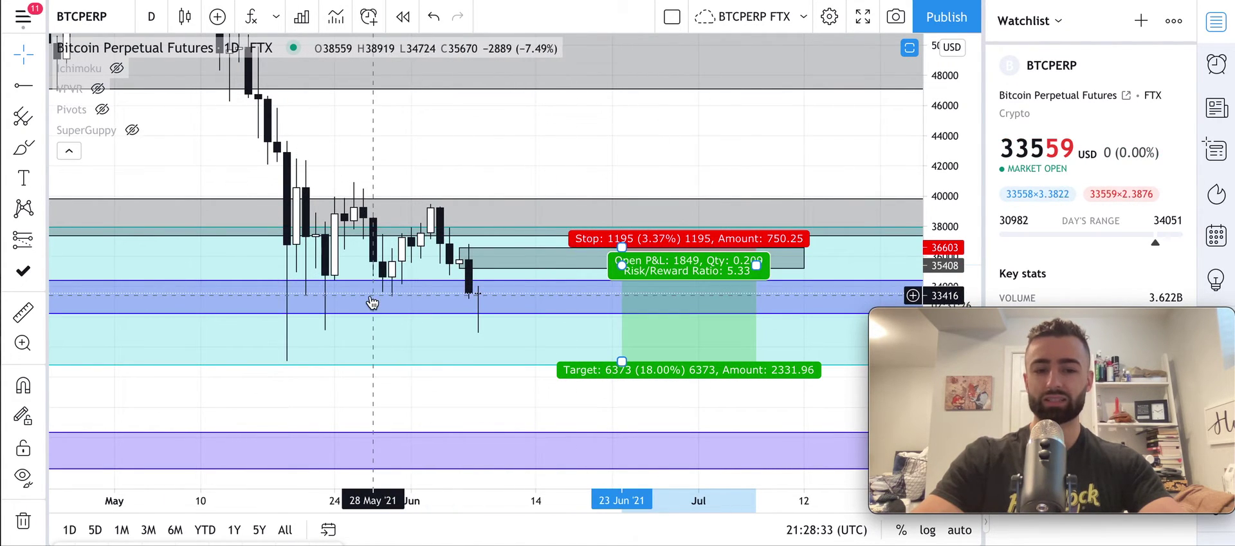
- Delete the short position from the daily chart
scroll(365, 301, "down", 3)
scroll(483, 318, "left", 10)
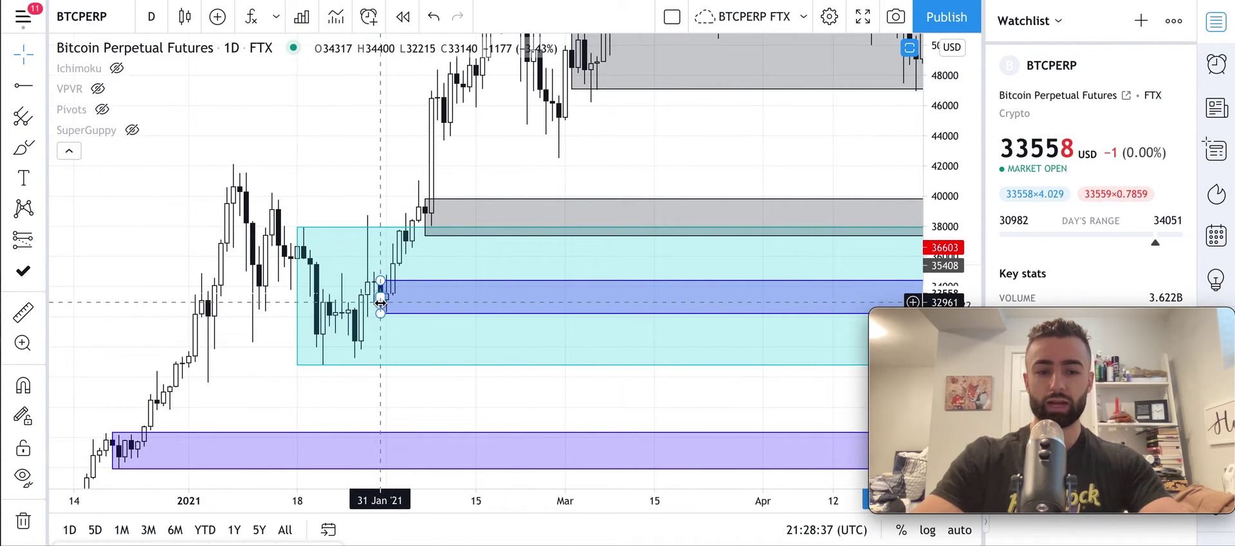
scroll(523, 300, "right", 10)
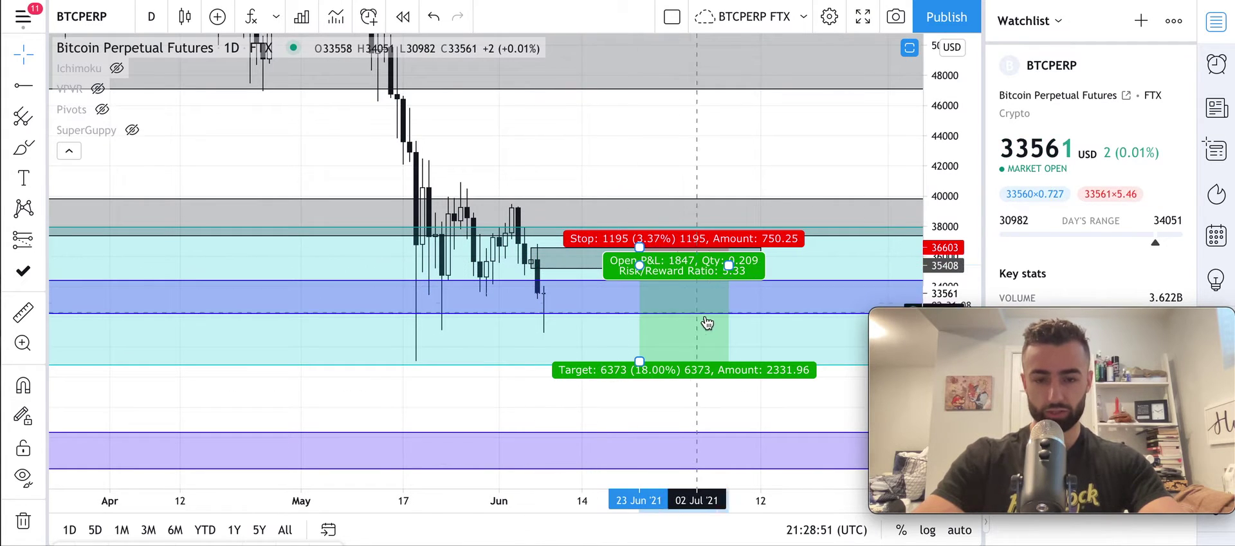
key("ctrl+z")
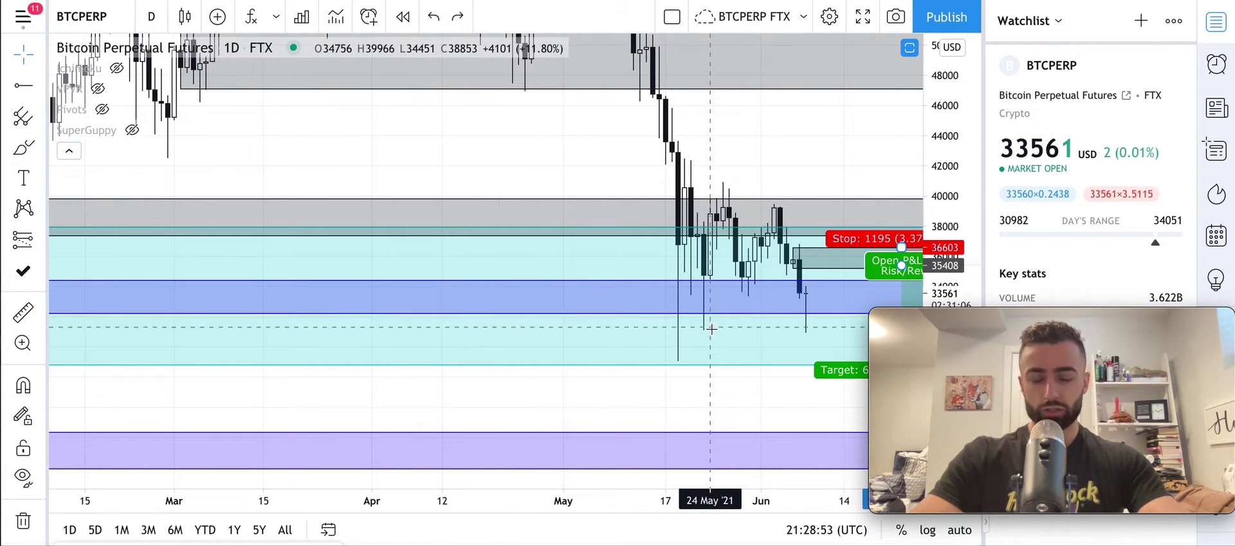
scroll(711, 329, "left", 3)
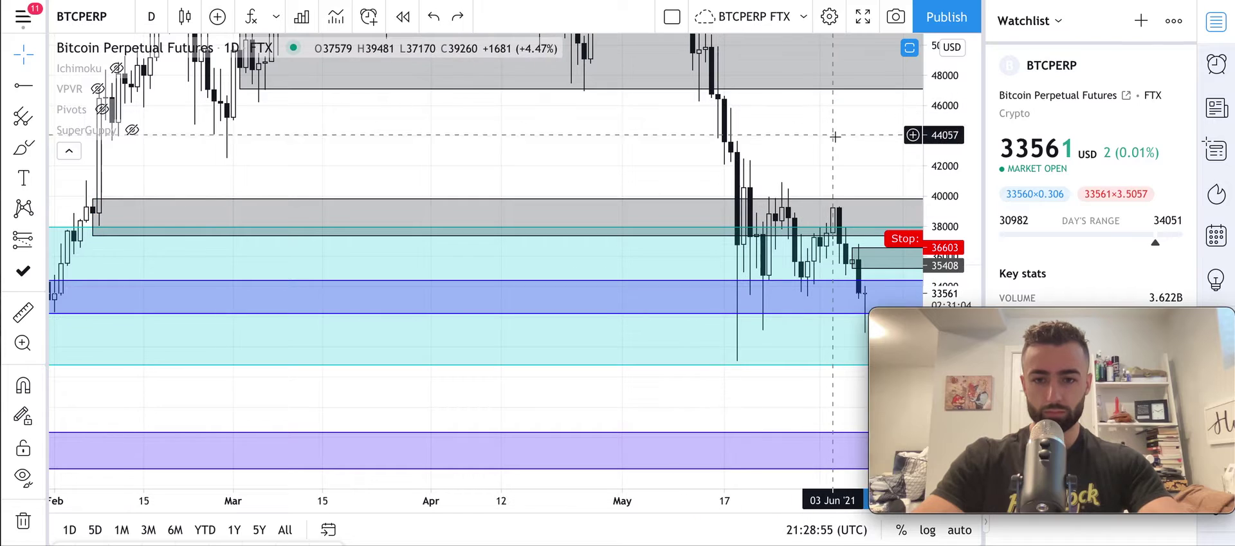
key("ctrl+y")
key("Delete")
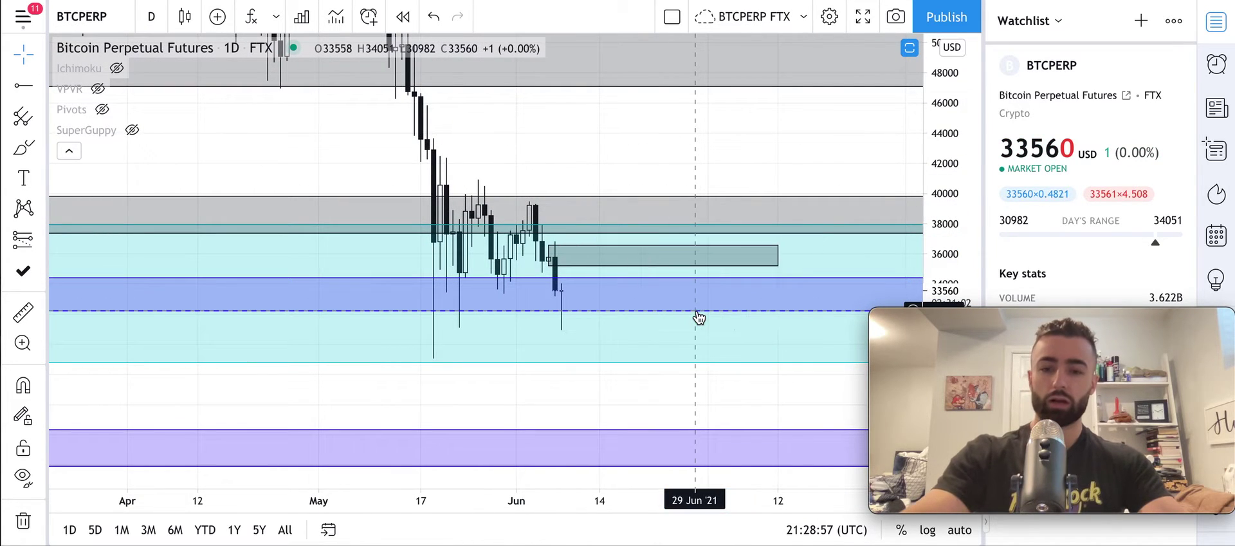
- Delete the small rectangle that starts at the 06 Jun '21 candle
scroll(623, 293, "up", 1)
left_click(620, 248)
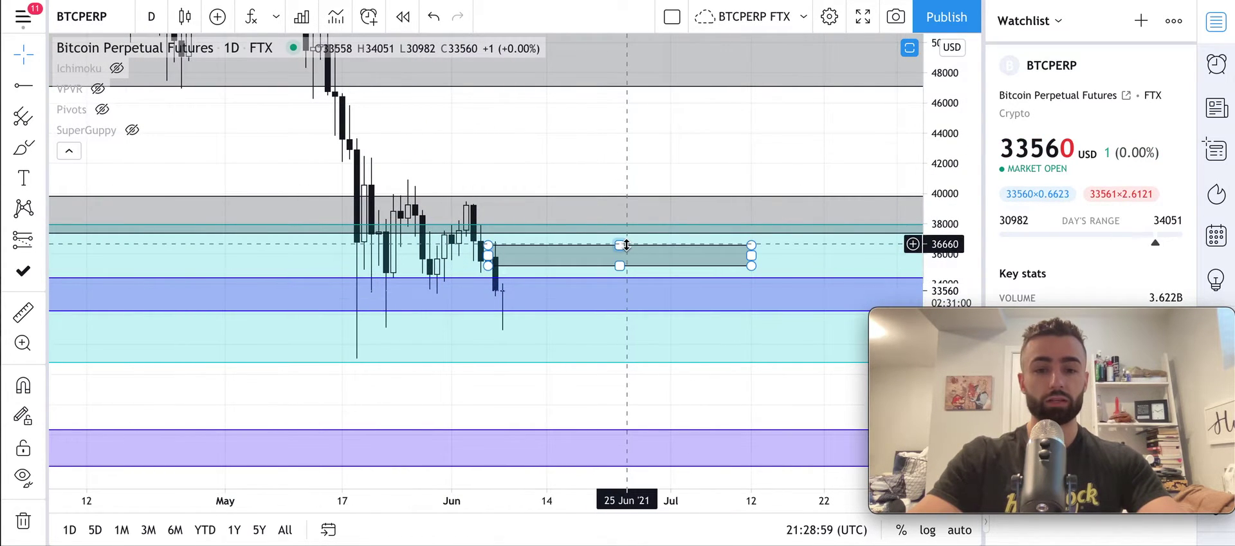
key("Delete")
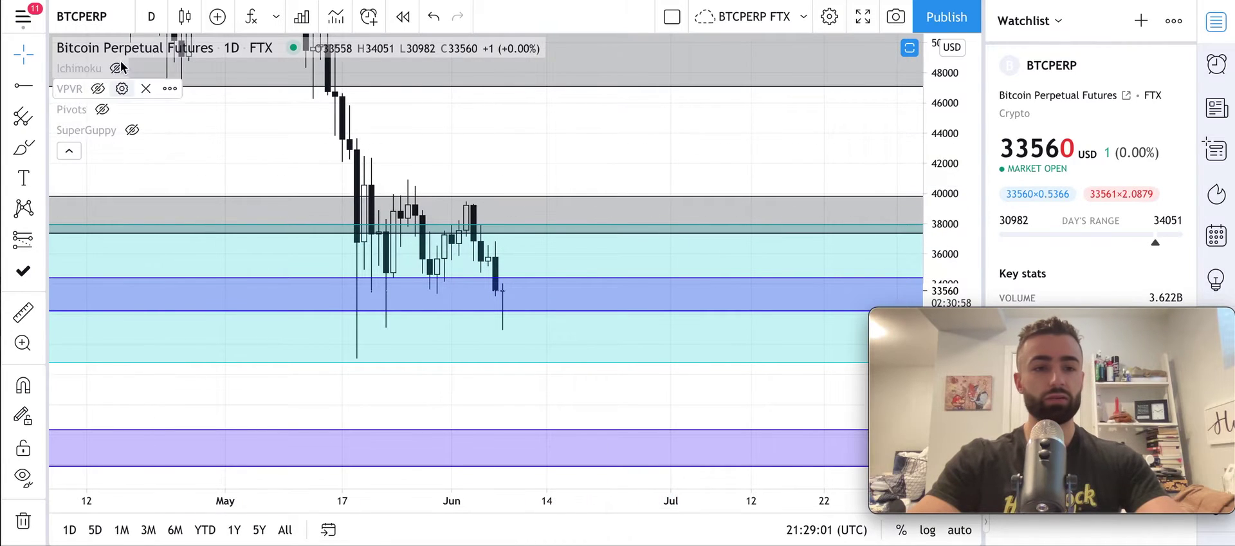
- Switch the Bitcoin Perpetual Futures chart to the 4 hour interval
left_click(152, 23)
left_click(167, 351)
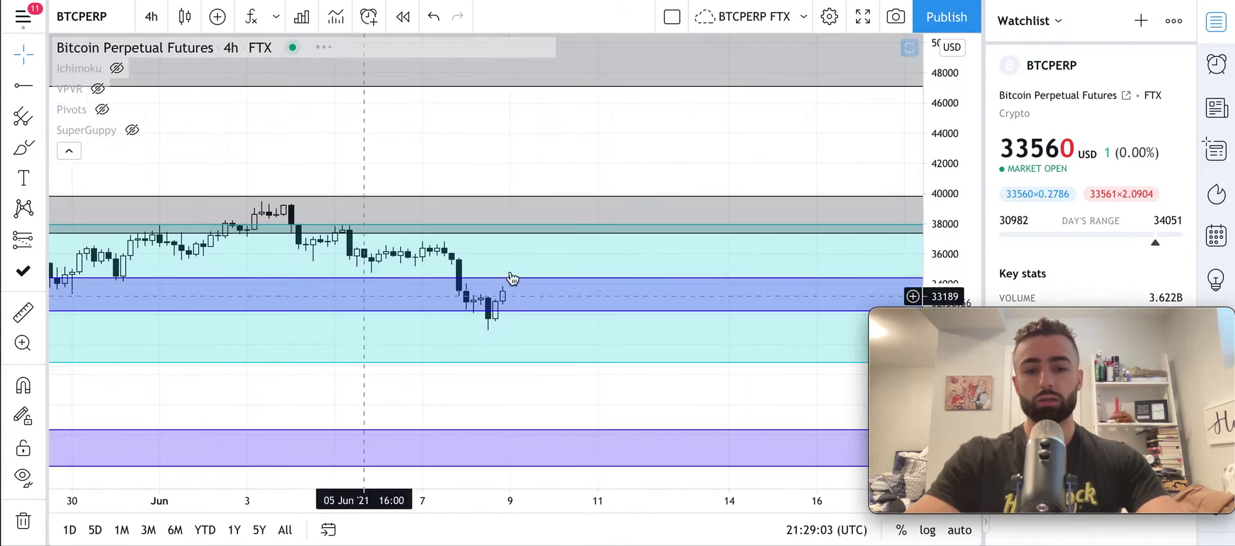
left_click_drag(952, 295, 950, 264)
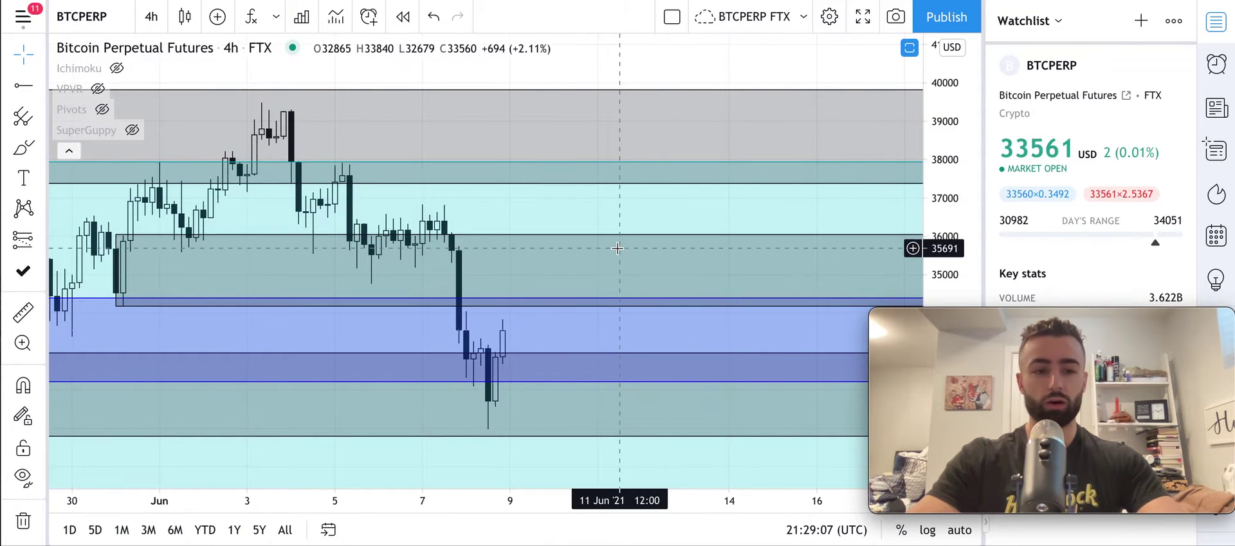
scroll(617, 248, "down", 2)
scroll(618, 248, "up", 1)
left_click_drag(538, 206, 587, 218)
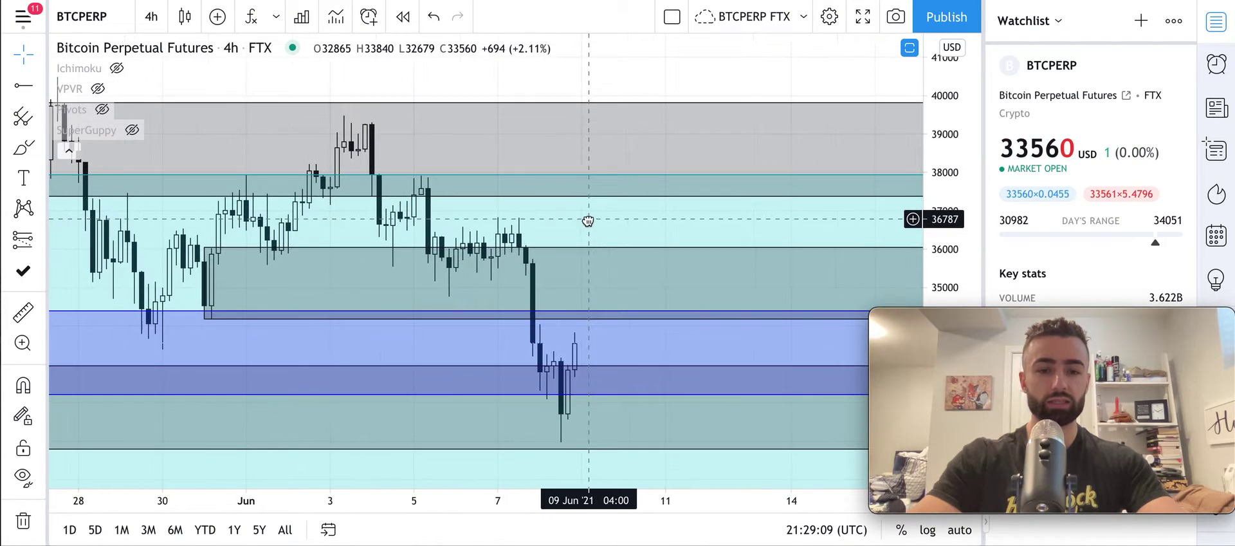
- With magnet mode on, draw a rectangle from the 04 Jun '21 16:00 candle's high at 37250 to its low at 36716, reaching 16 June
left_click(40, 146)
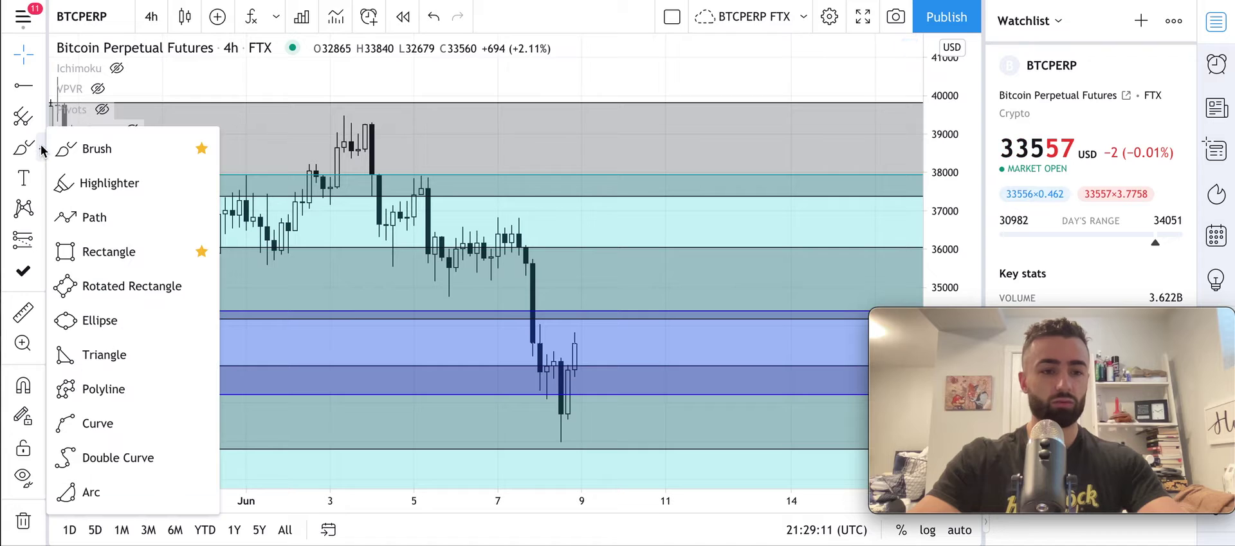
left_click(96, 249)
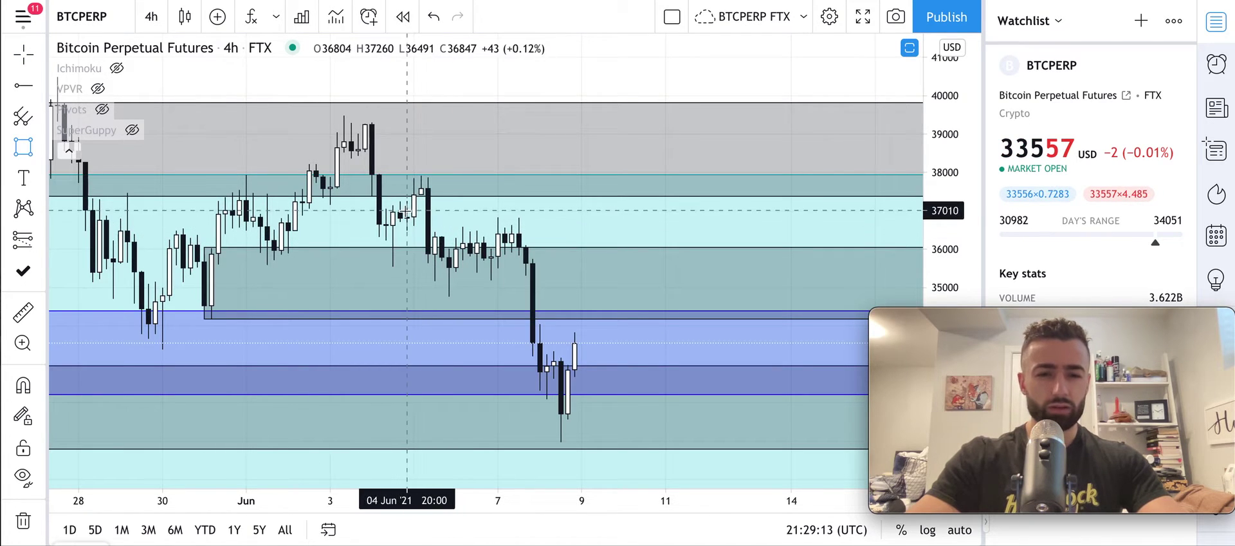
left_click(22, 387)
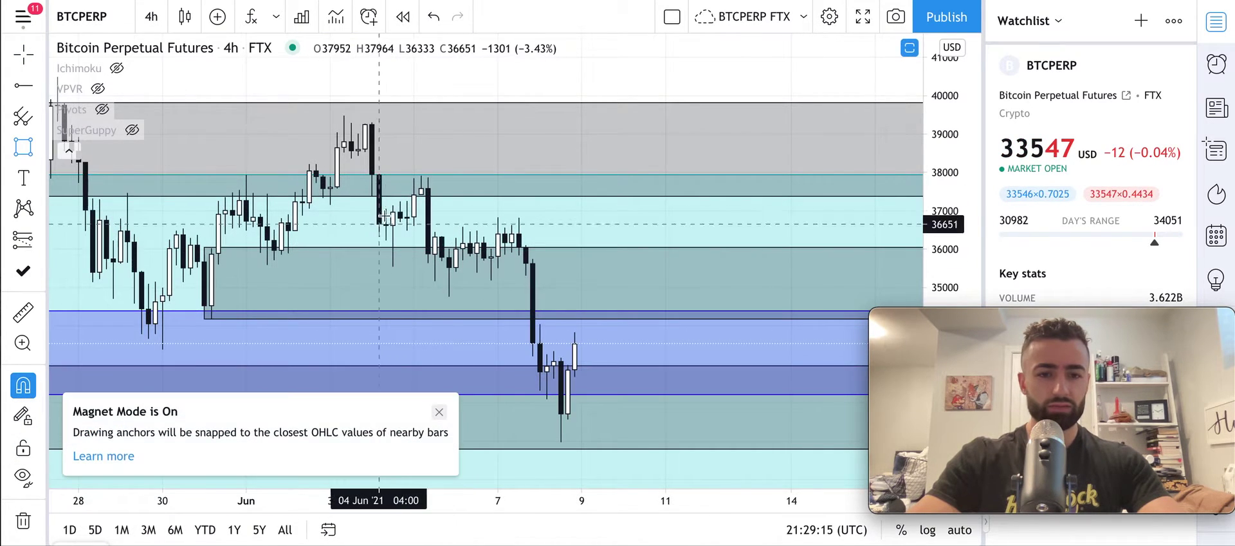
mouse_move(400, 194)
left_mouse_down()
mouse_move(874, 232)
mouse_move(903, 220)
left_mouse_up()
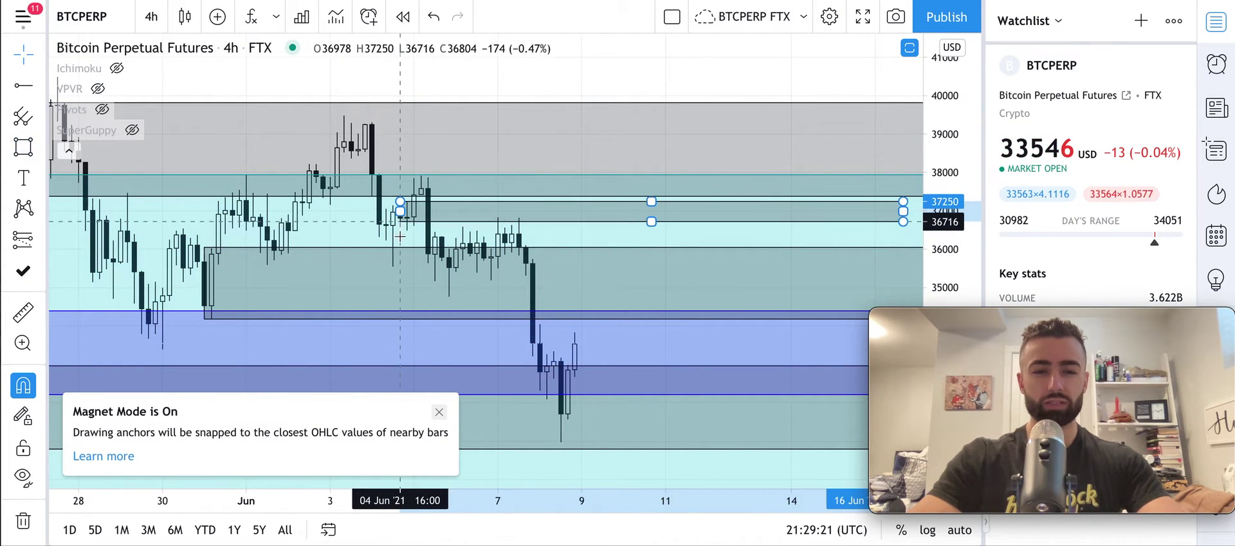
left_click(579, 139)
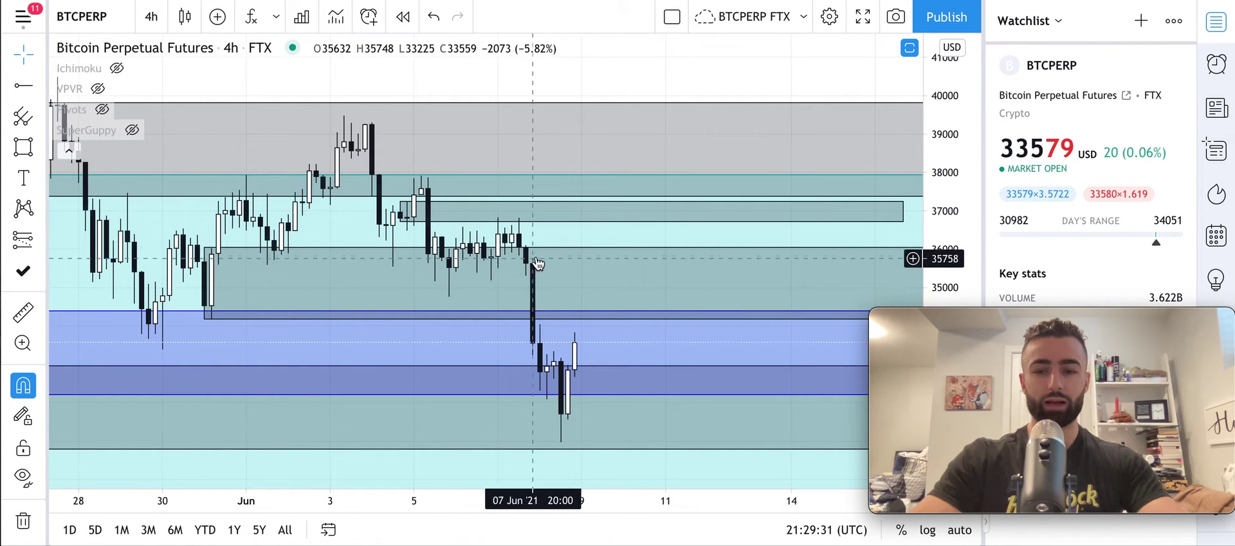
- Reposition the new rectangle to start at the 02 Jun '21 20:00 candle, spanning its high at 37938 to its low at 37343
scroll(502, 257, "right", 2)
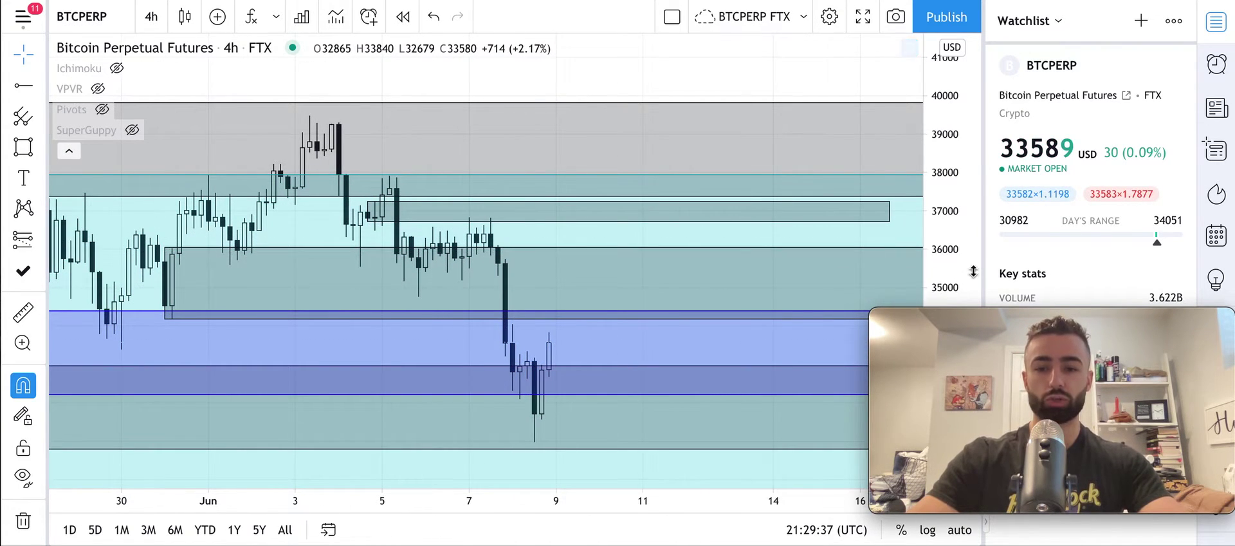
scroll(447, 299, "up", 2)
scroll(450, 257, "up", 1)
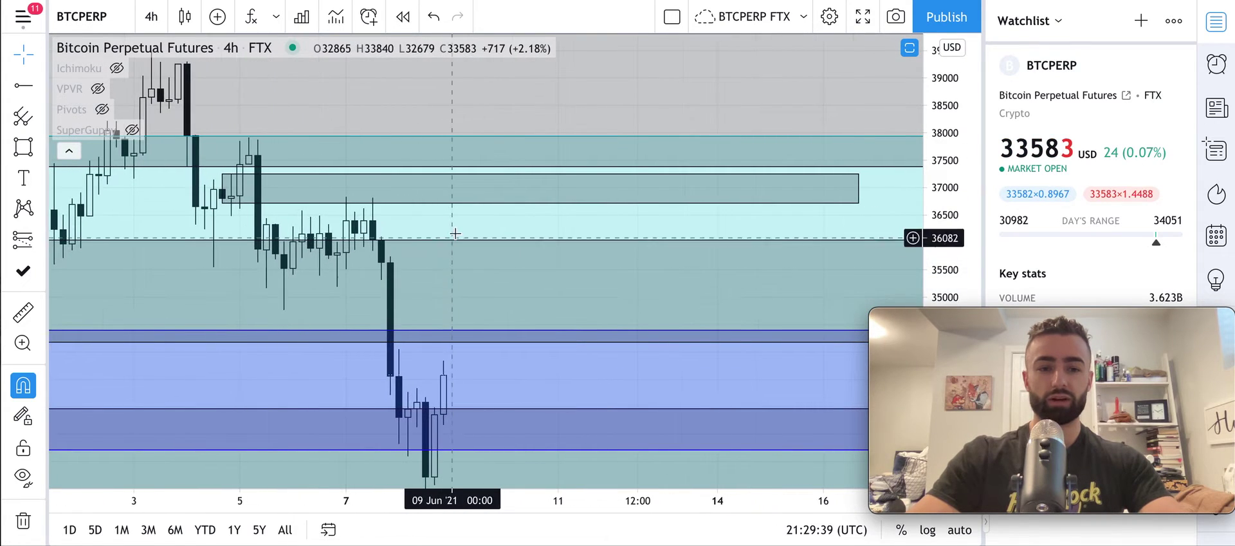
left_click_drag(470, 221, 653, 242)
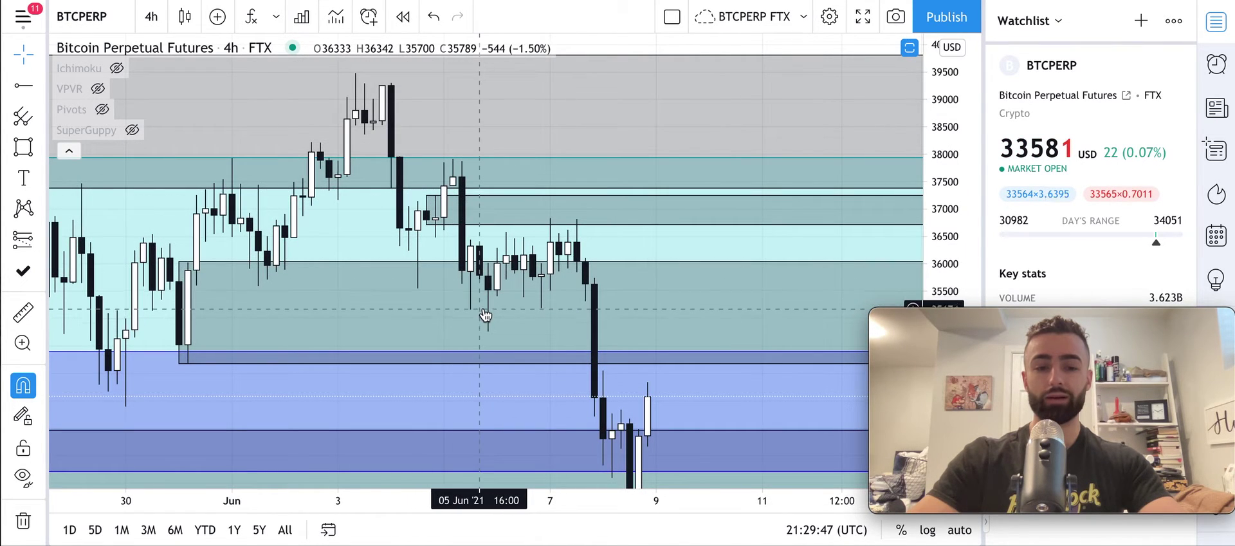
mouse_move(549, 196)
left_mouse_down()
mouse_move(323, 161)
mouse_move(329, 204)
left_mouse_up()
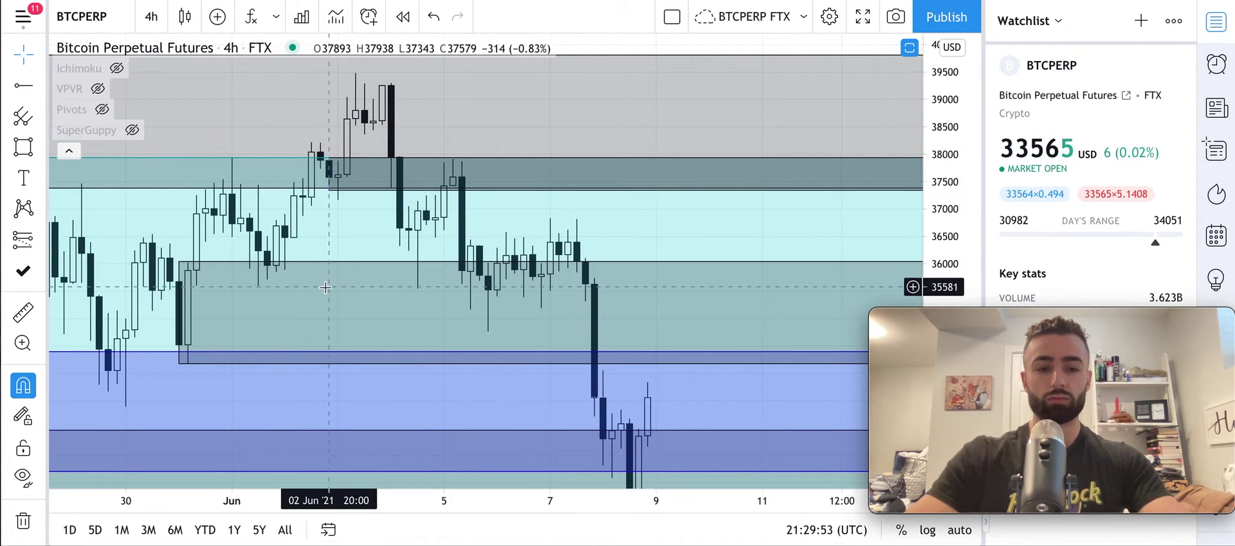
left_click(269, 267)
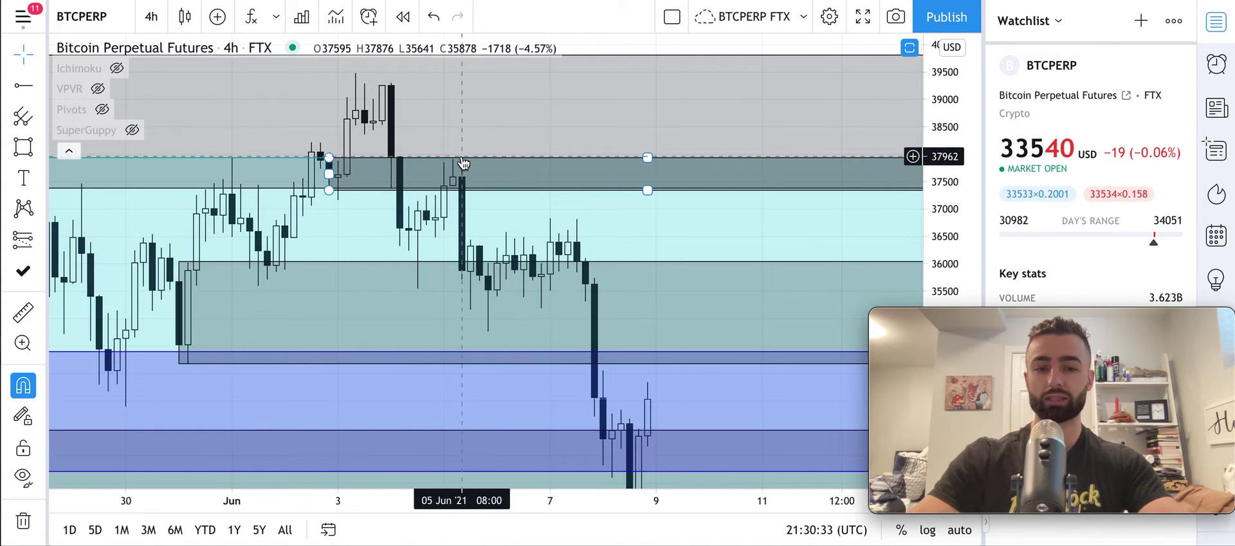
left_click_drag(965, 263, 927, 55)
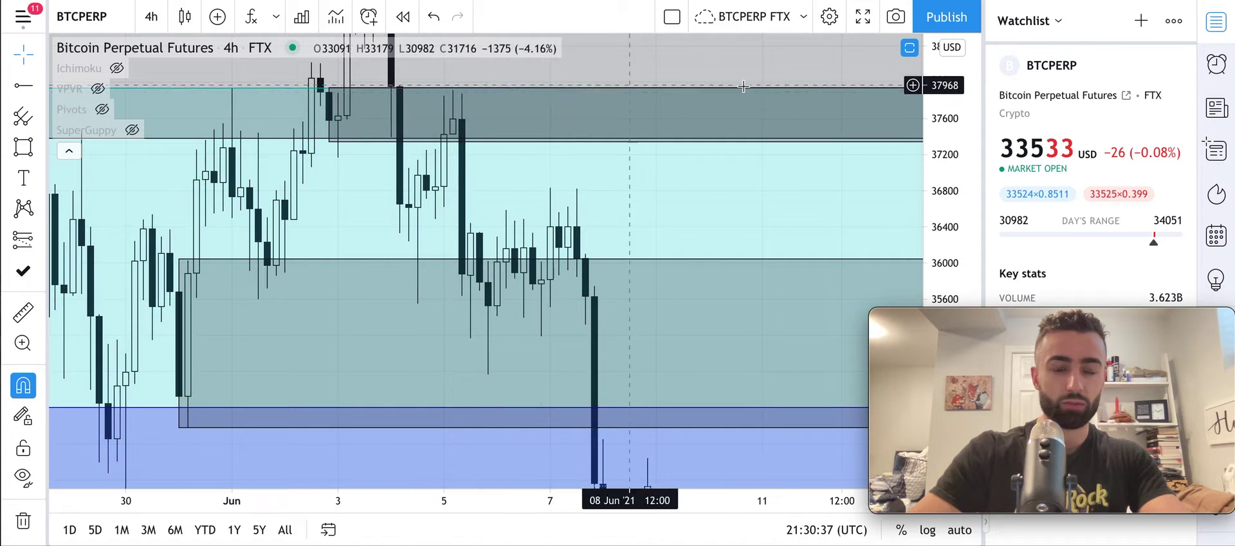
- Reposition the rectangle to start at the 04 Jun '21 16:00 candle, spanning its high at 37250 to its low at 36716
left_click(909, 47)
left_click_drag(940, 250, 941, 264)
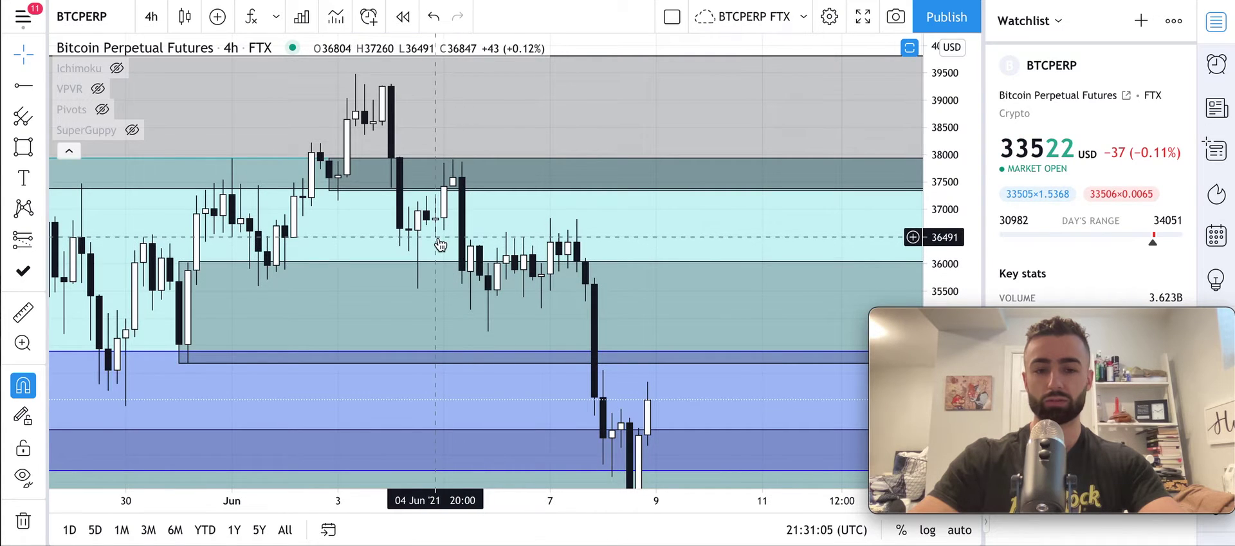
mouse_move(352, 198)
left_mouse_down()
mouse_move(473, 211)
mouse_move(425, 245)
left_mouse_up()
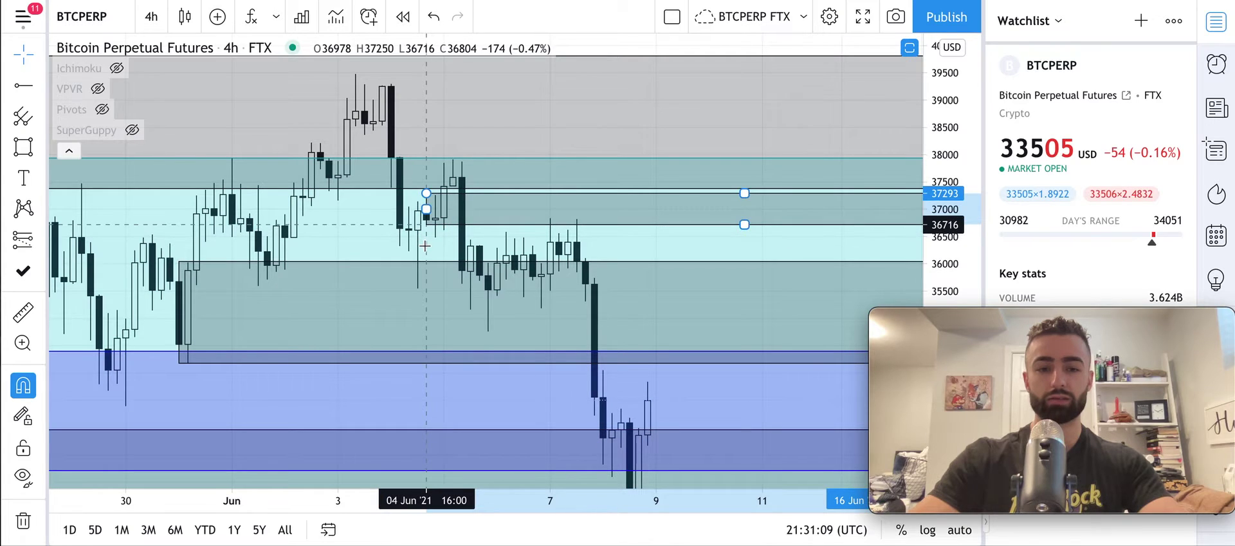
mouse_move(425, 185)
left_mouse_down()
mouse_move(426, 198)
mouse_move(427, 177)
left_mouse_up()
left_click(637, 154)
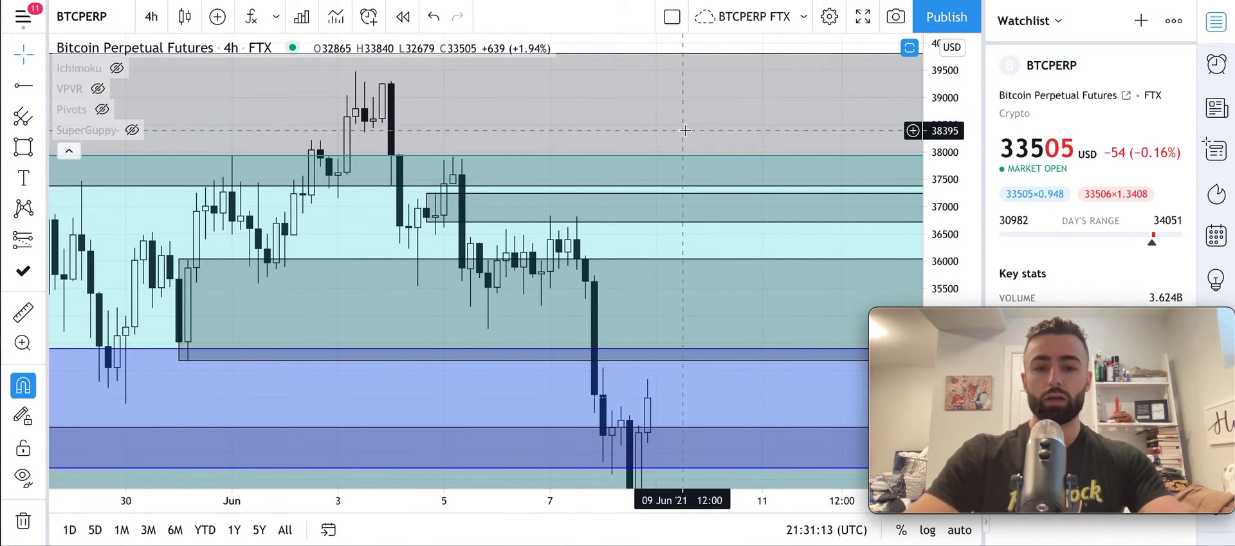
- Examine the 4 hour price action from the zone at 36716 to 37250 down to the latest candles
left_click_drag(615, 195, 597, 169)
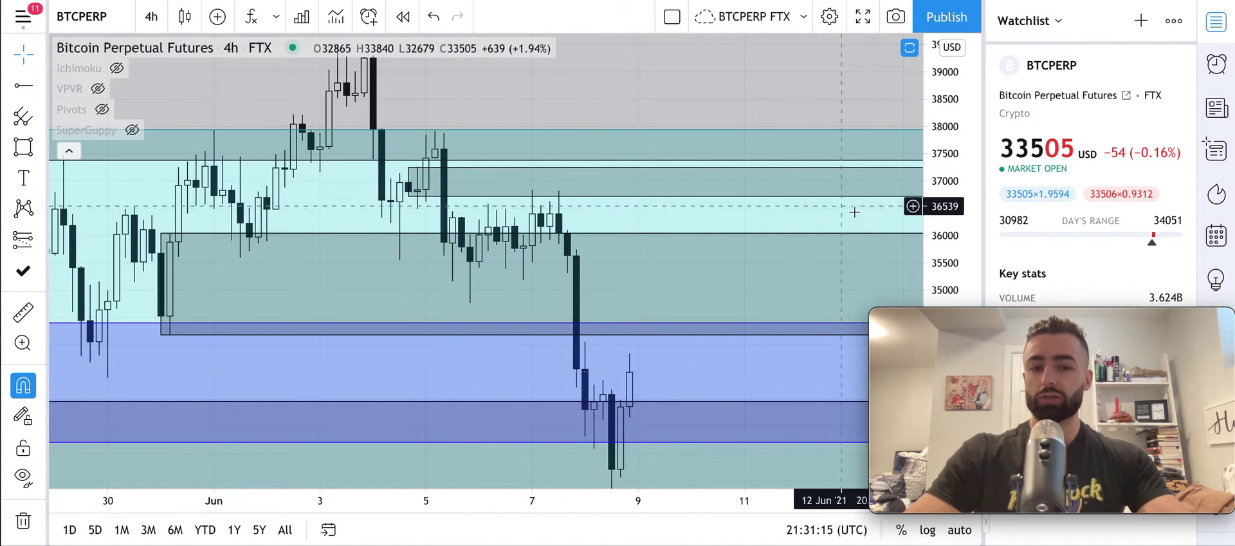
right_click(955, 251)
left_click(938, 197)
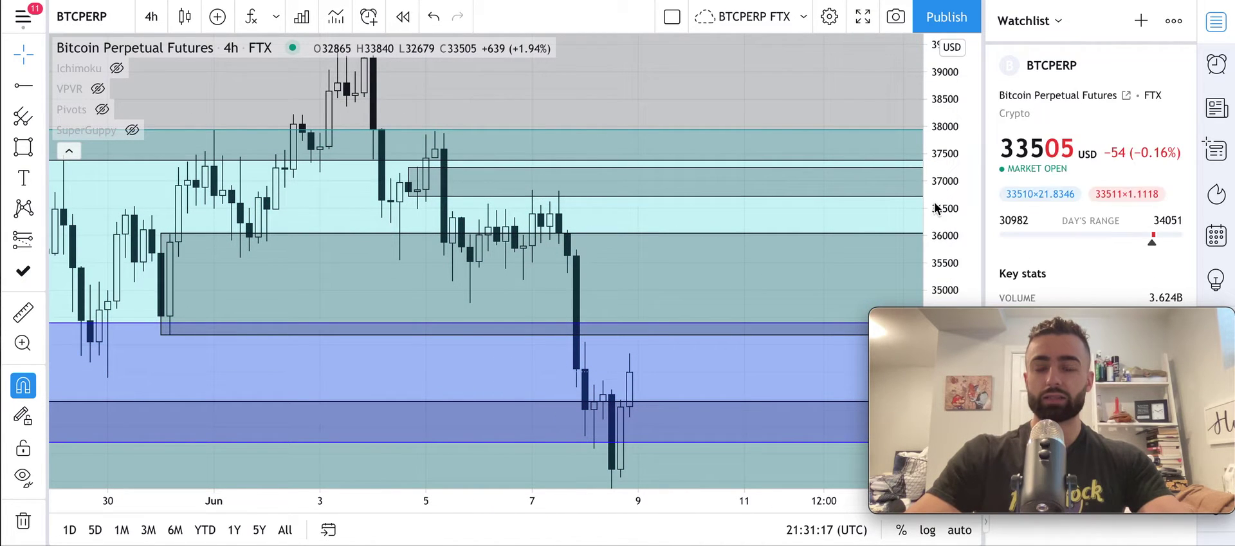
scroll(520, 233, "up", 2)
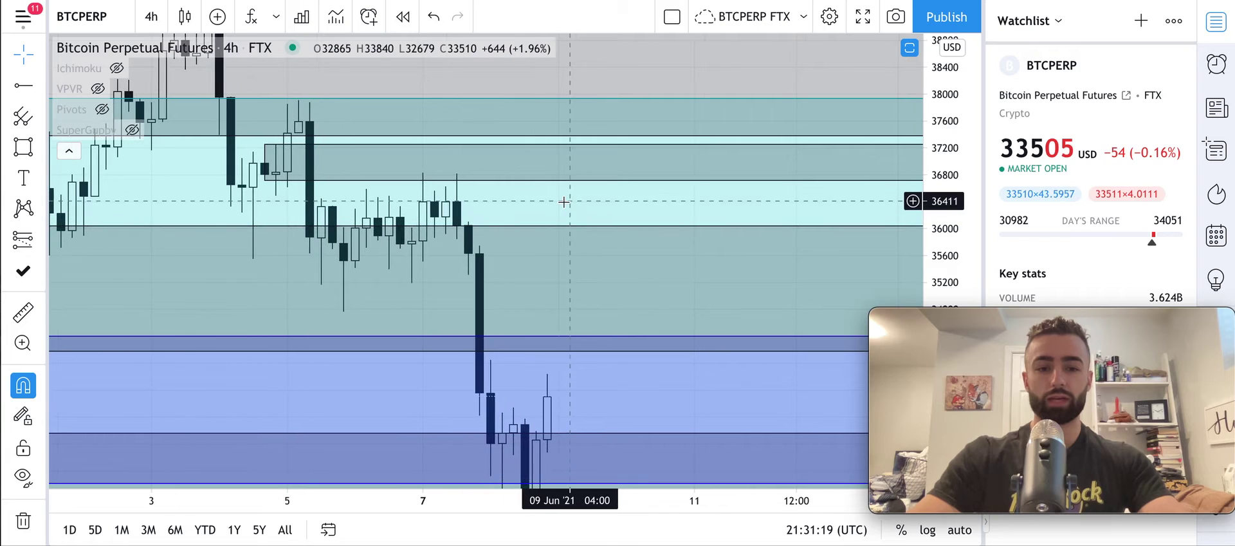
scroll(566, 203, "up", 1)
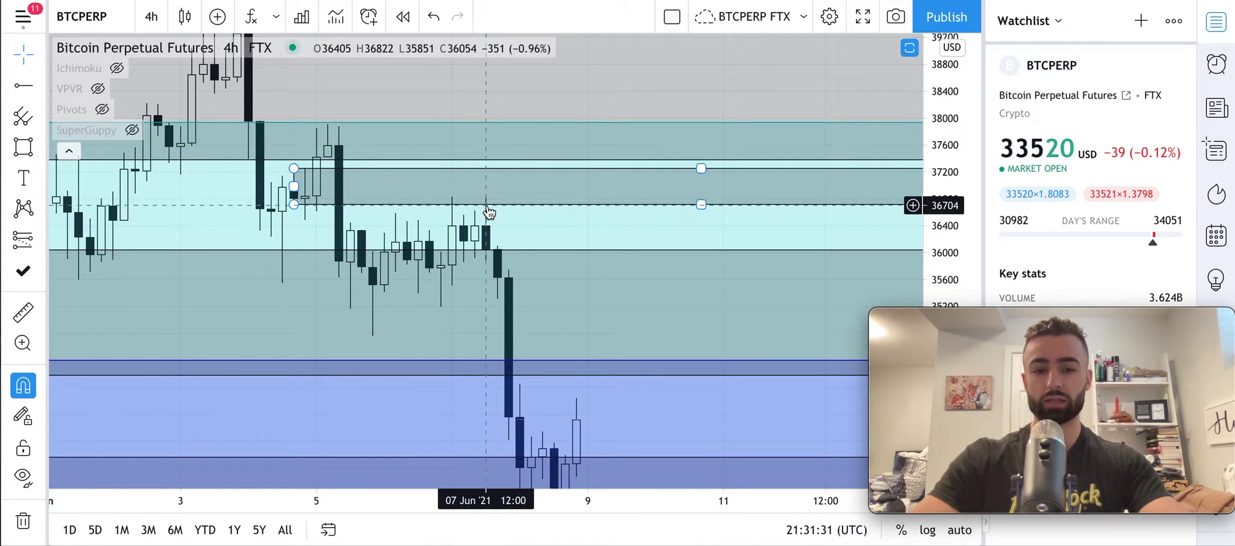
right_click(583, 269)
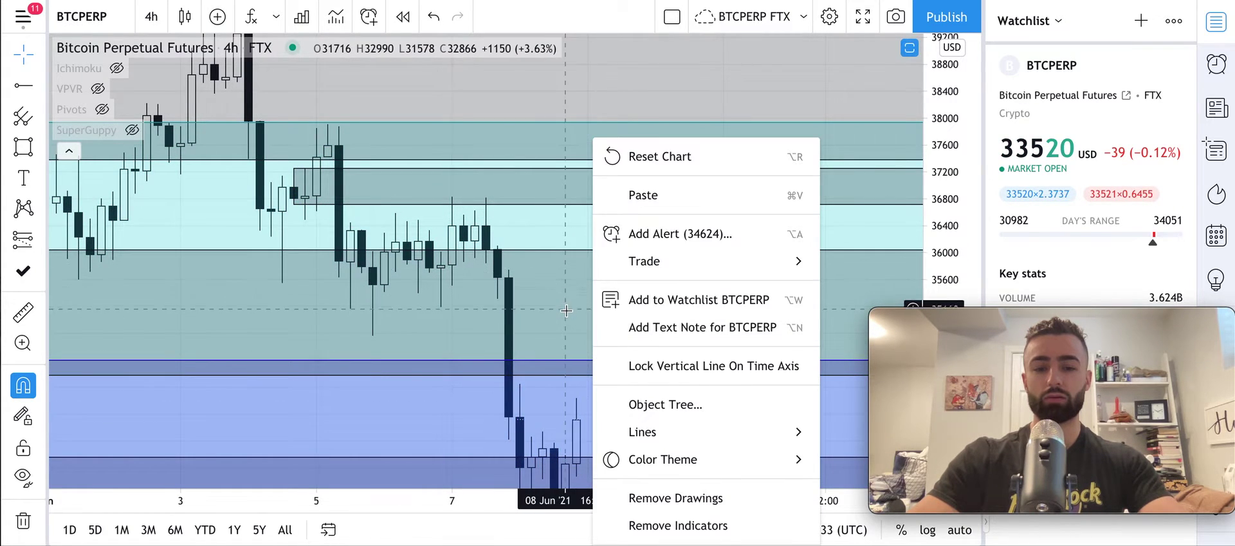
left_click(583, 270)
left_click_drag(570, 328, 596, 233)
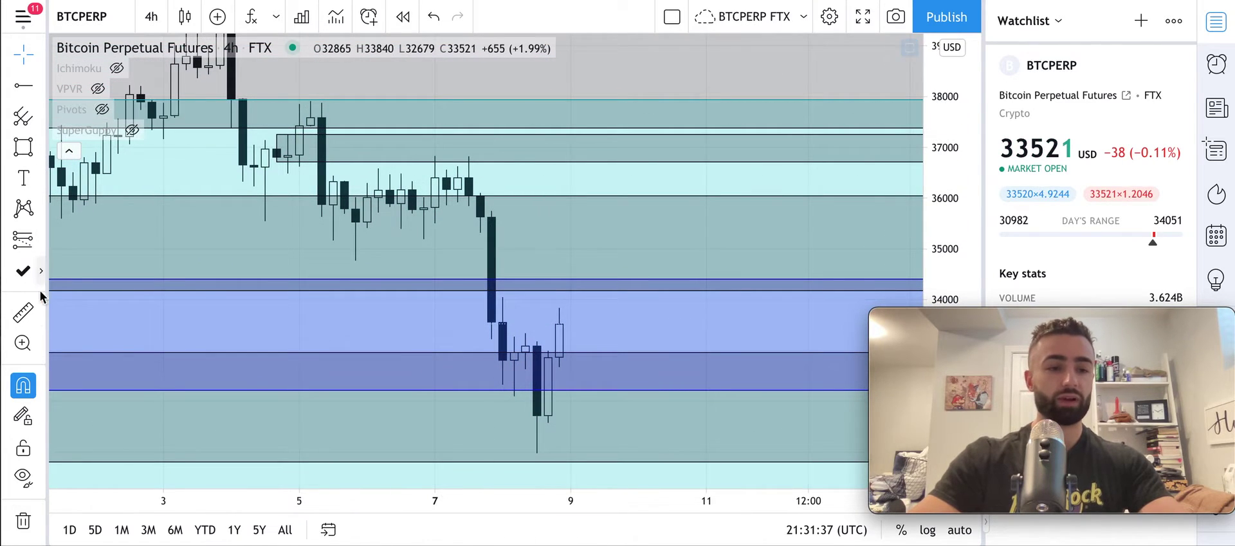
- Place a short position at the 08 Jun '21 12:00 candle with its entry at 36789 and its stop at 37245
left_click(39, 241)
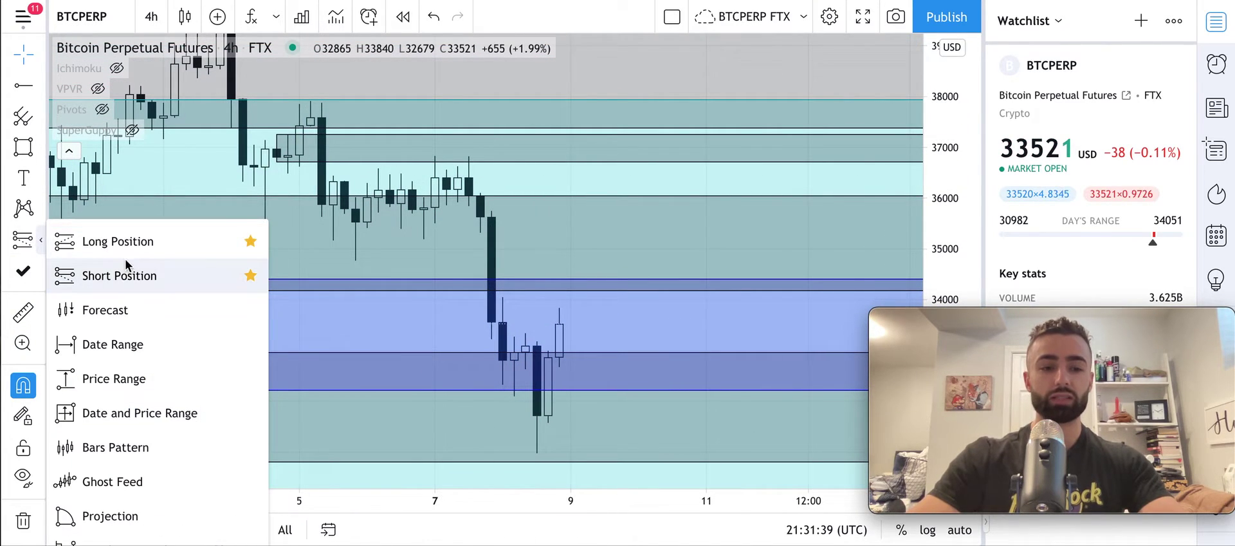
left_click(187, 244)
left_click(276, 148)
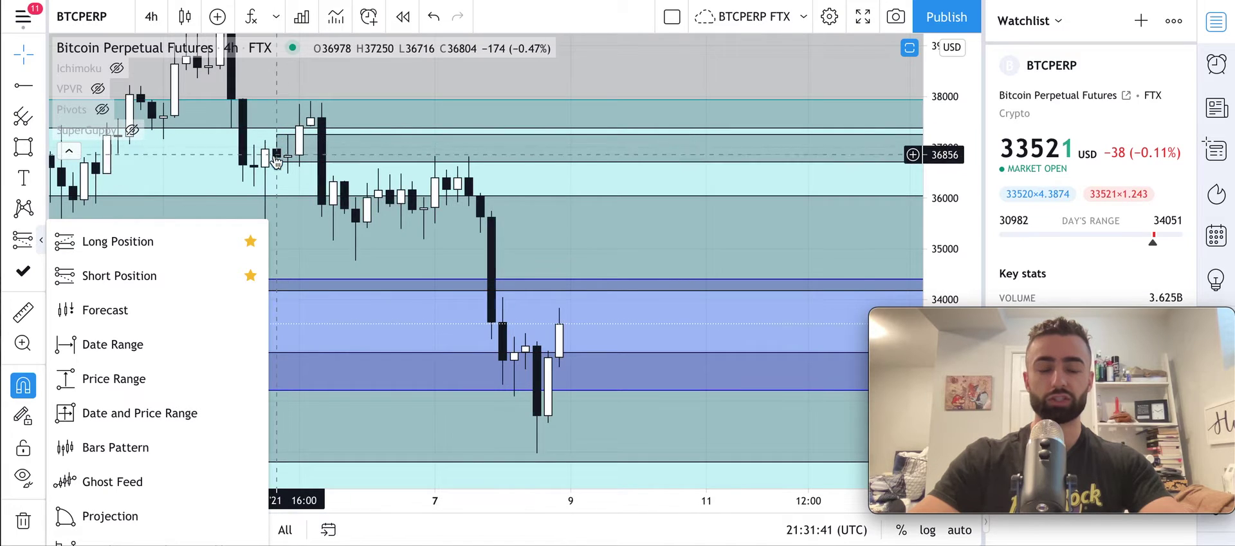
left_click(161, 278)
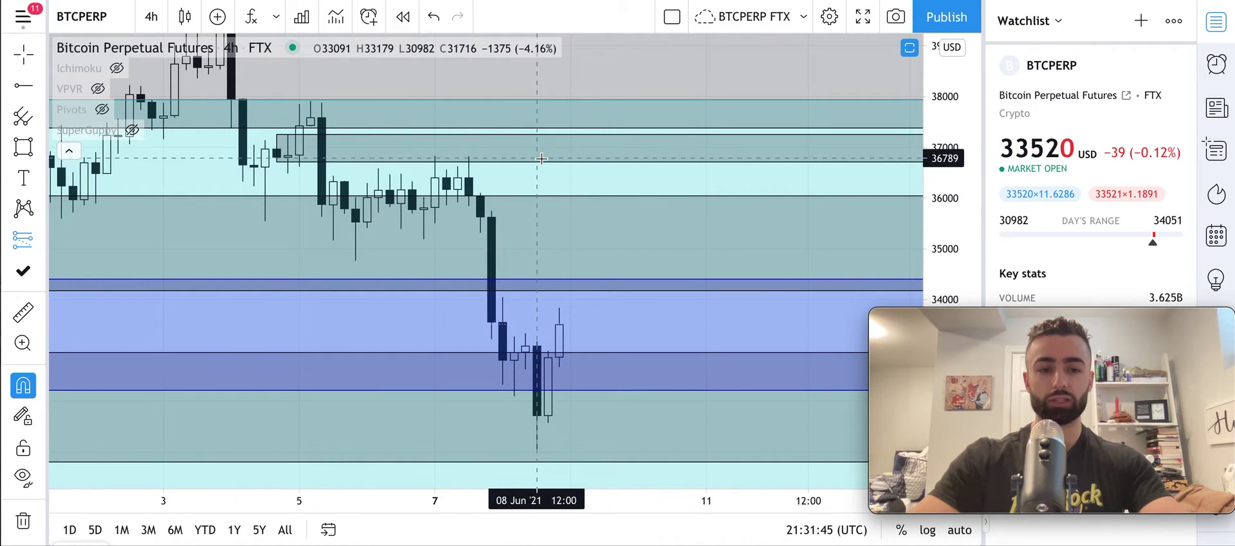
left_click(541, 158)
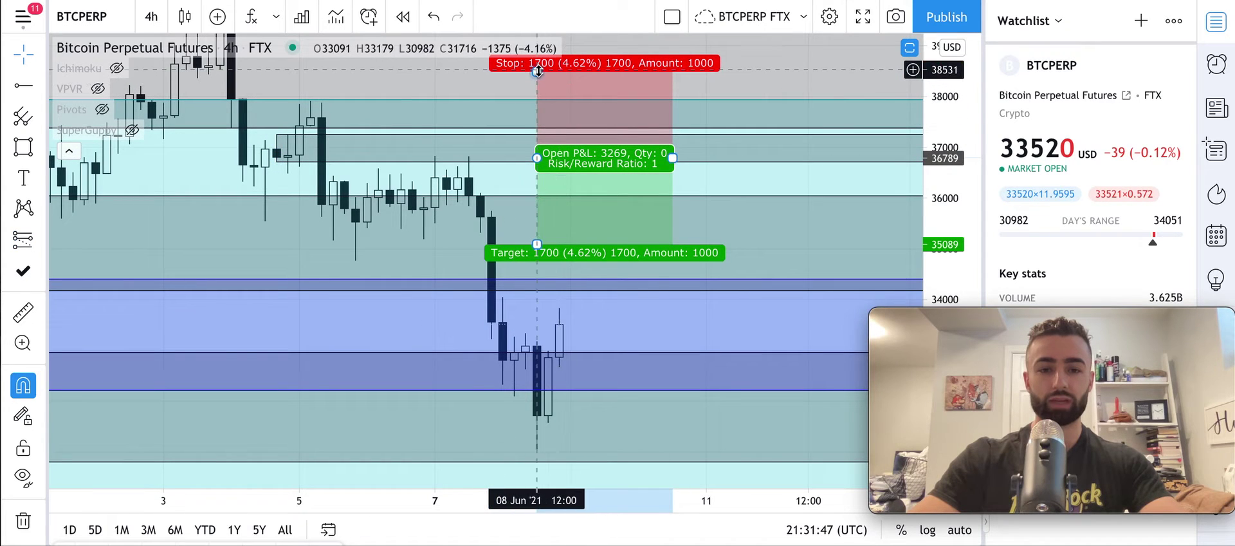
left_click_drag(537, 70, 533, 134)
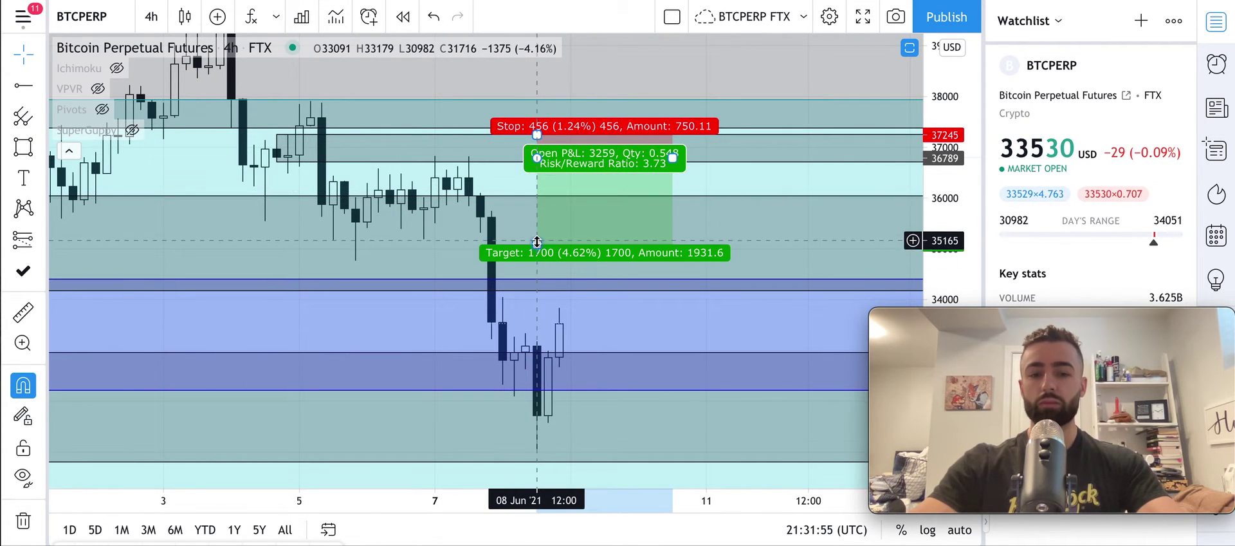
- Lower the short position's target by 5807 to the 08 Jun '21 12:00 candle's low and extend its box to about 11 June
left_click_drag(537, 245, 534, 441)
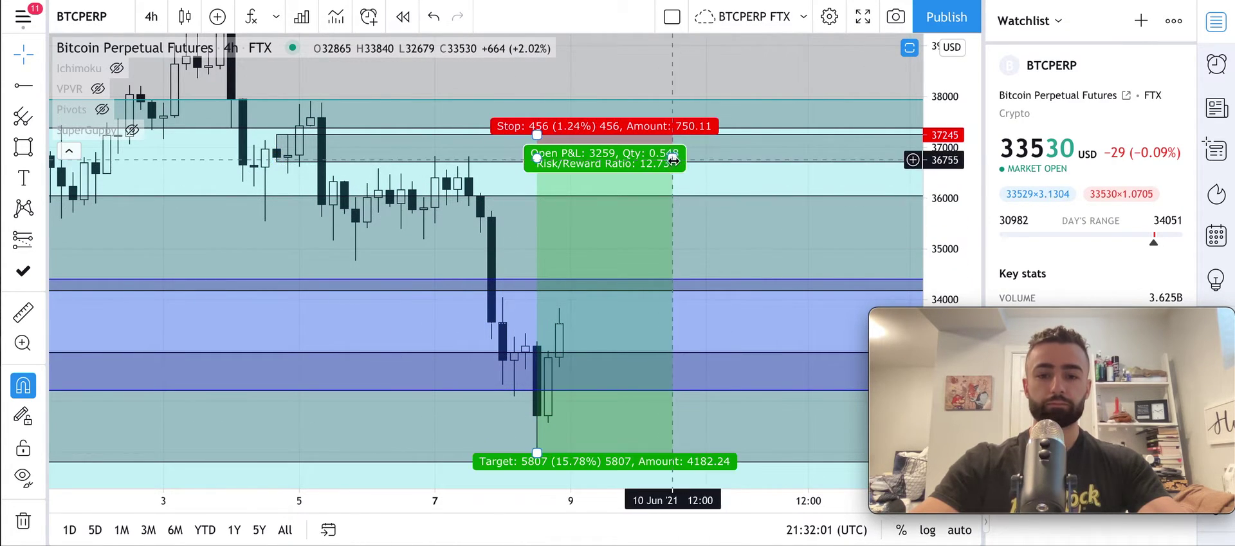
left_click_drag(673, 160, 752, 159)
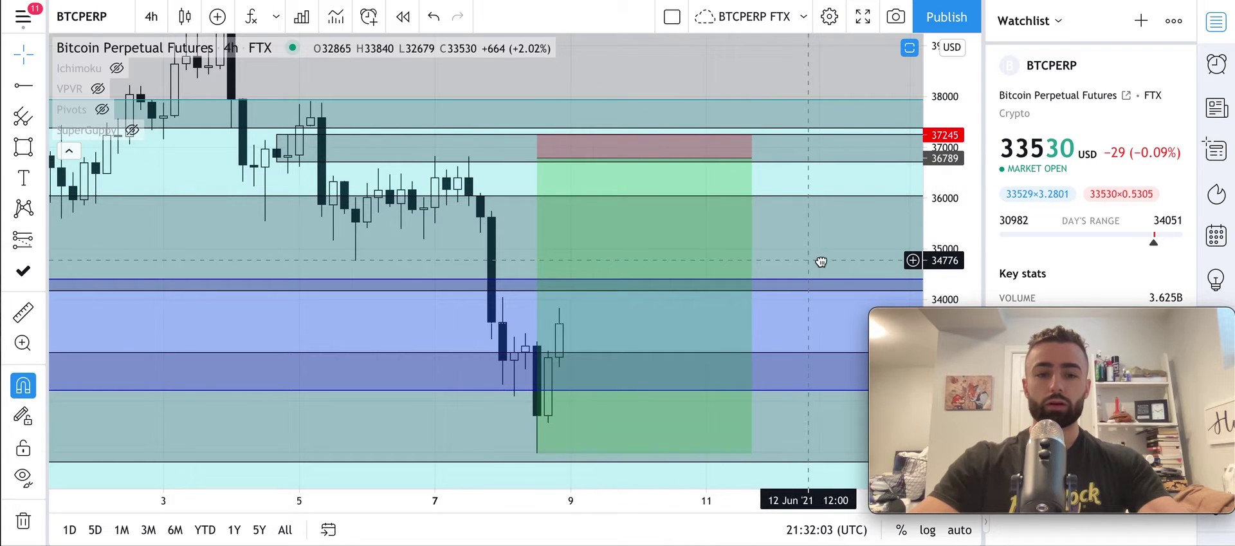
left_click_drag(821, 262, 843, 267)
left_click_drag(963, 241, 963, 222)
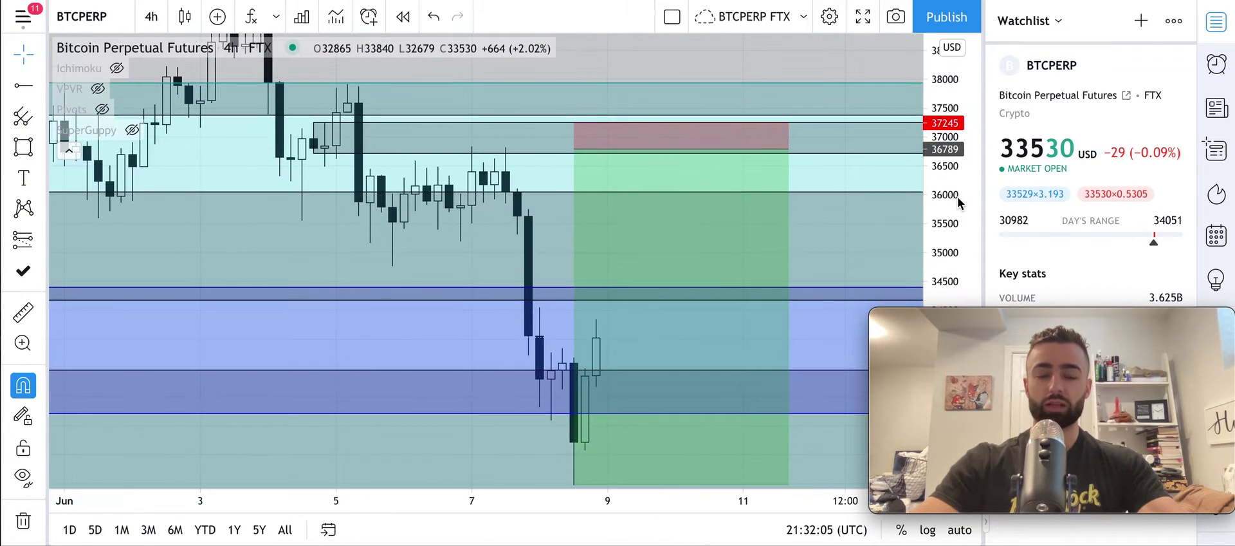
- Try wider stops of 1926 and 1079 on the short position before returning the stop to 470, at 37259
left_click(610, 251)
scroll(611, 251, "down", 1)
left_click(612, 251)
left_click_drag(578, 276, 577, 313)
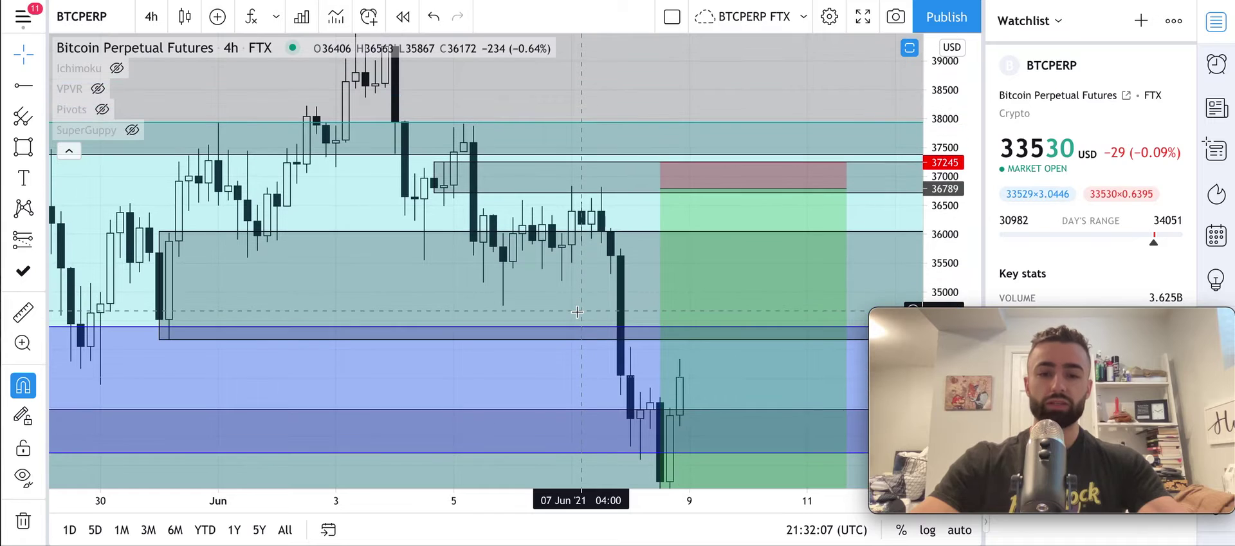
left_click(674, 176)
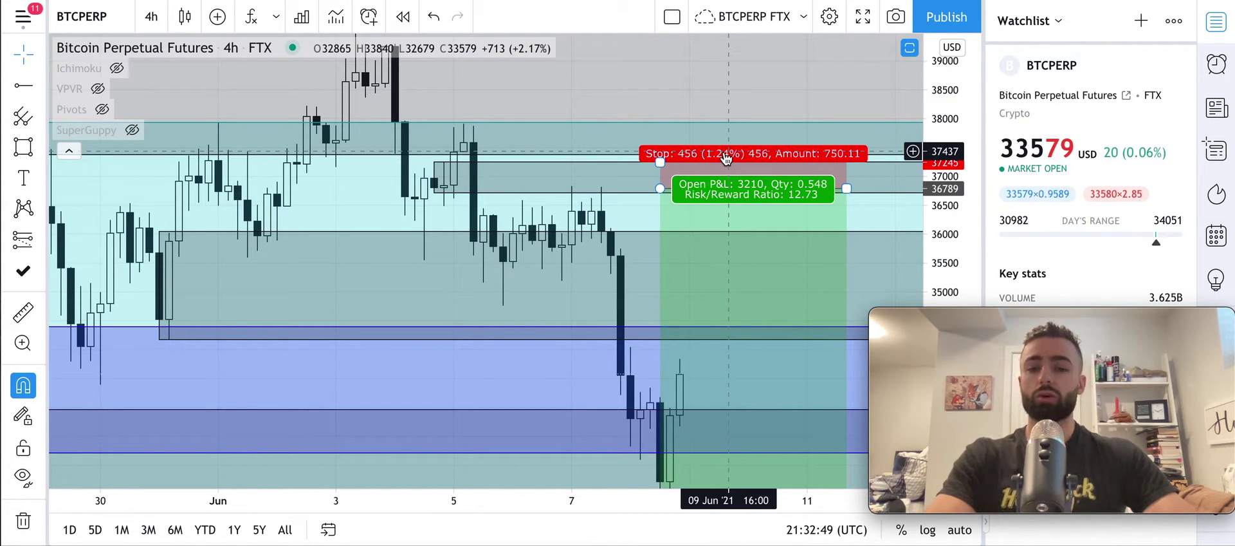
left_click_drag(660, 162, 657, 77)
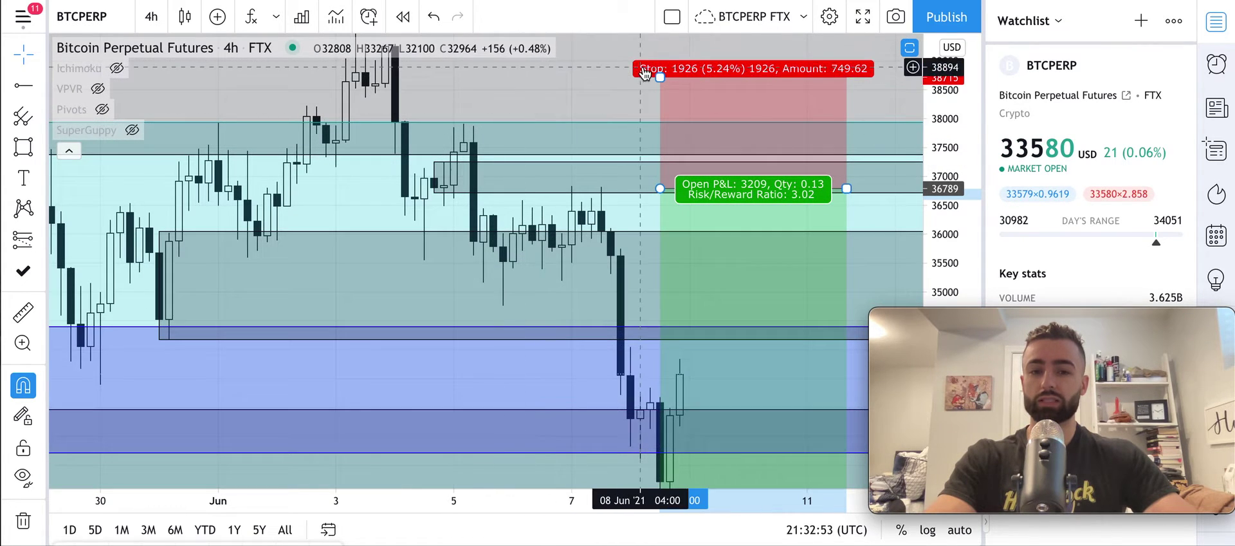
left_click_drag(660, 77, 660, 125)
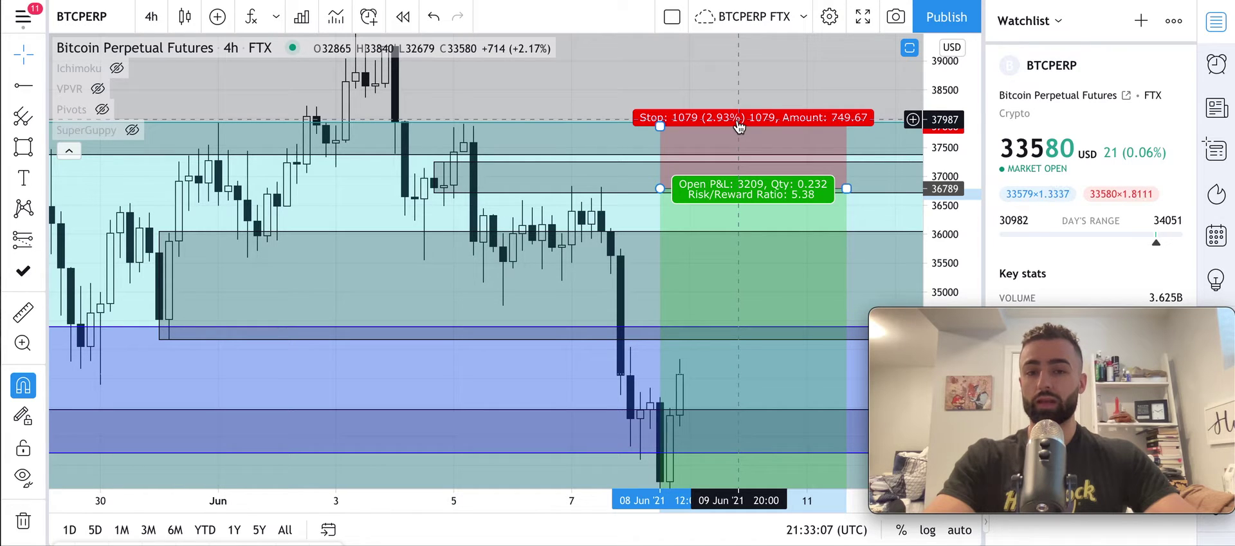
left_click_drag(659, 127, 658, 161)
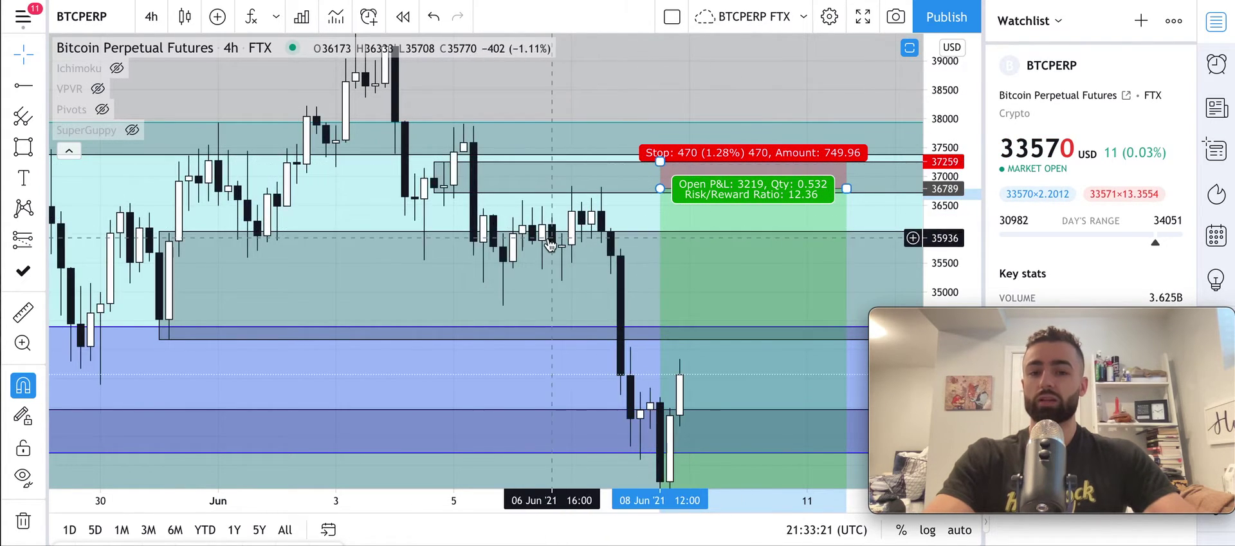
- Extend the short position's box to about 12 June
left_click(611, 231)
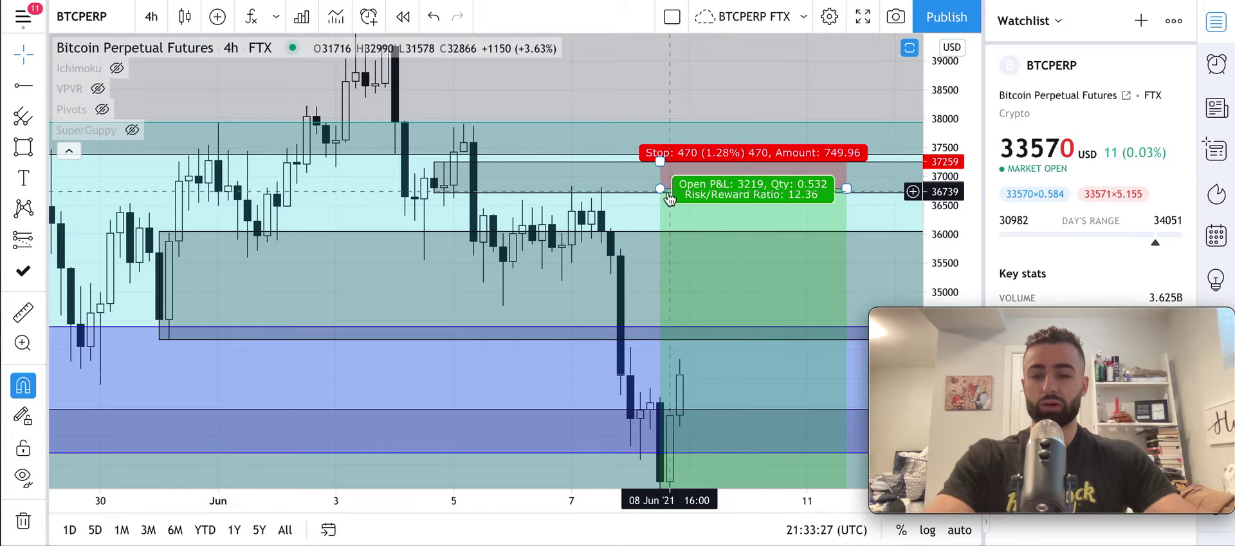
left_click_drag(640, 217, 650, 201)
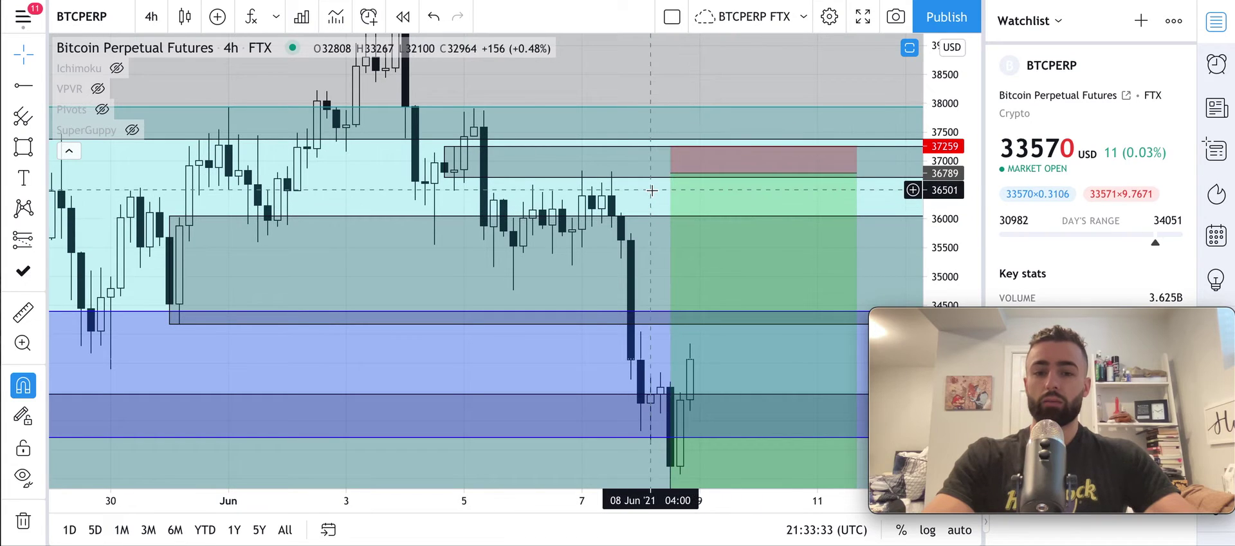
left_click_drag(654, 190, 651, 127)
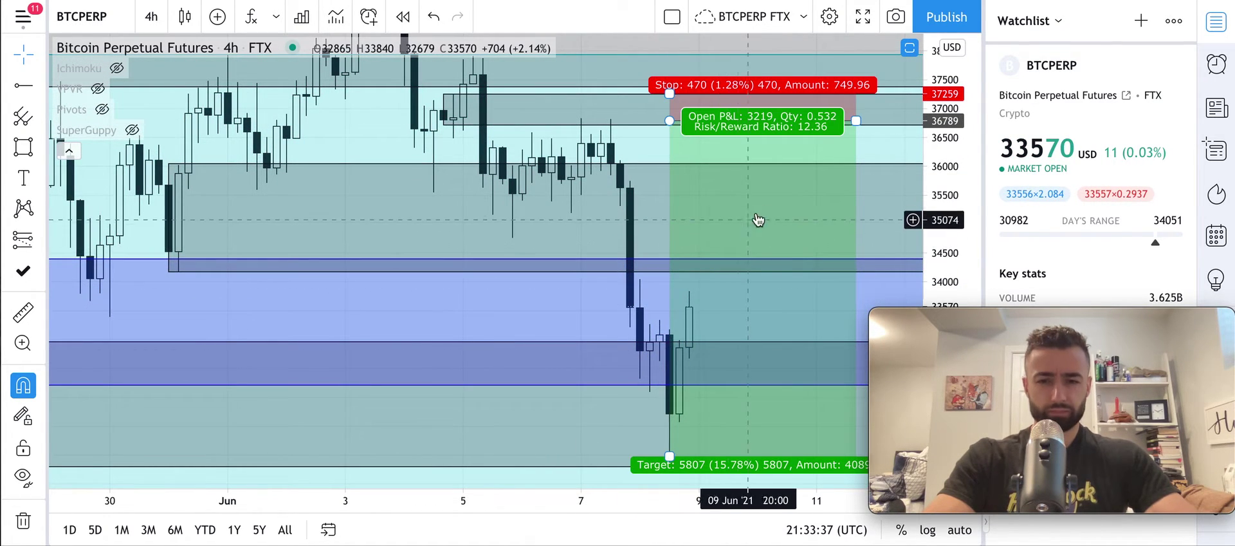
left_click_drag(856, 119, 886, 119)
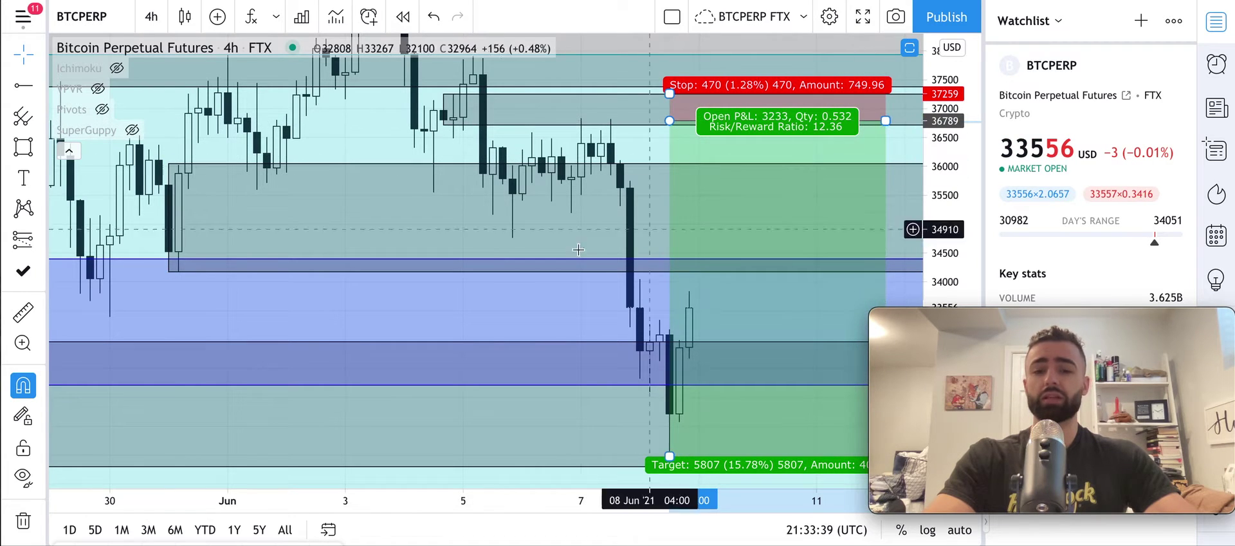
- Delete the short position from the chart
left_click_drag(575, 226, 530, 242)
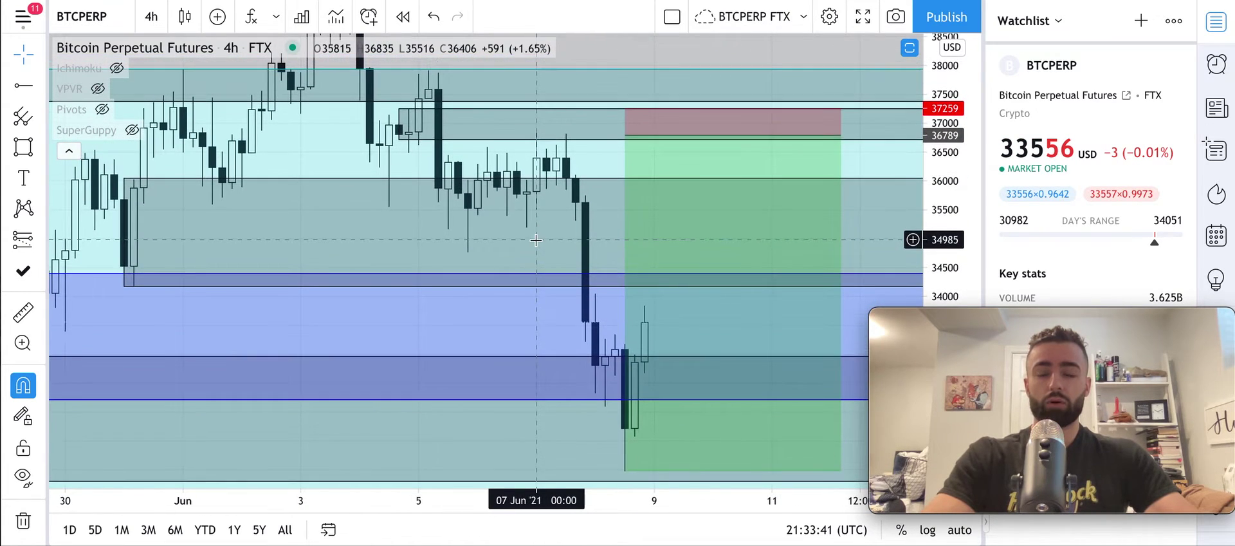
left_click(695, 267)
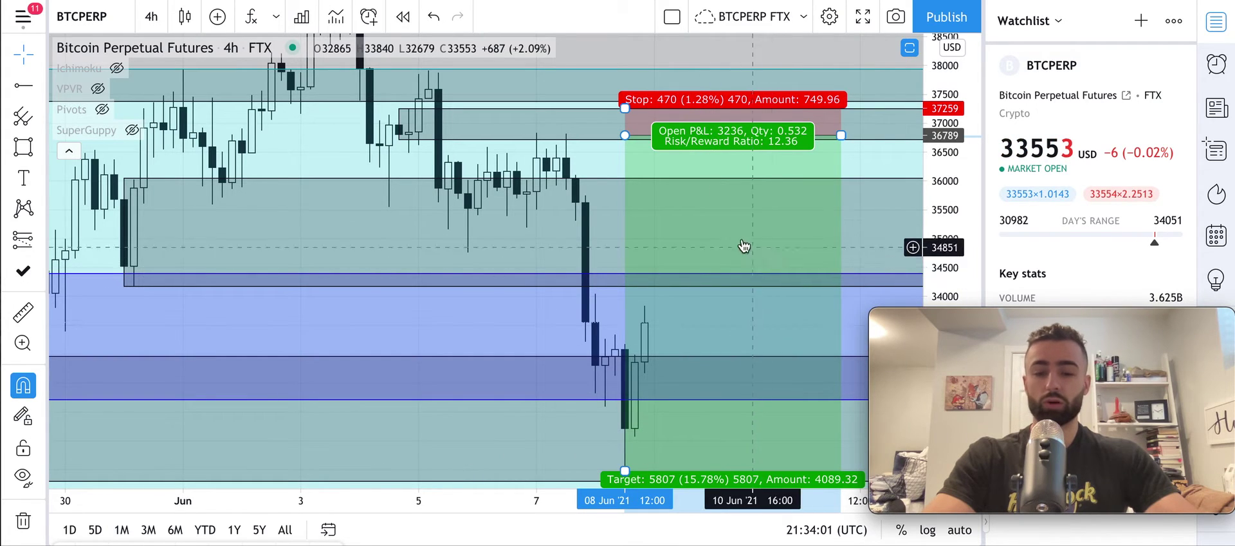
scroll(725, 245, "down", 1)
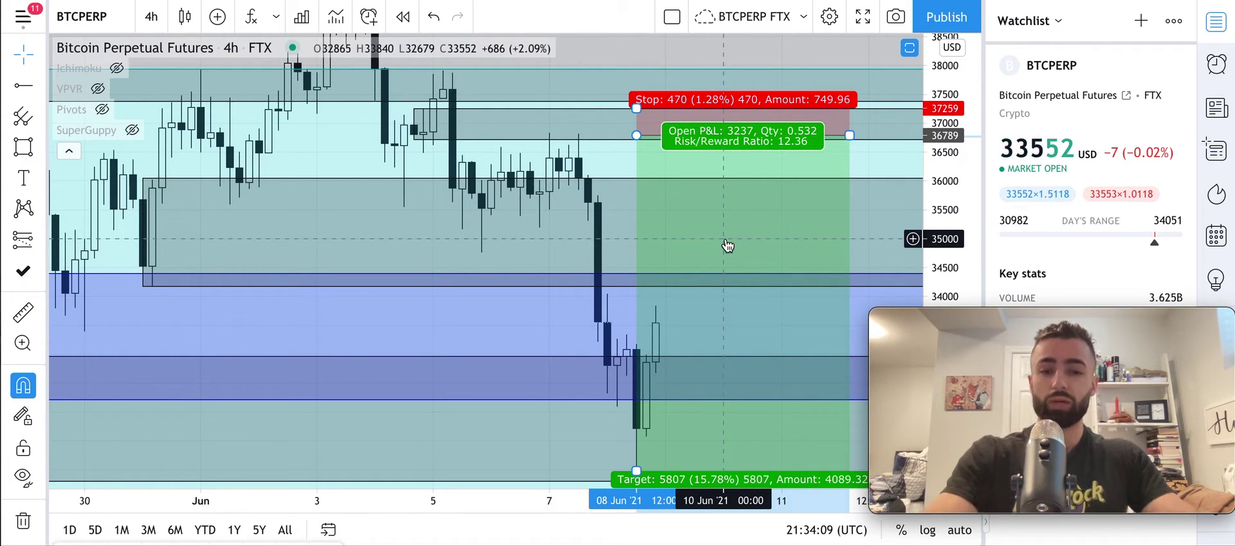
key("Delete")
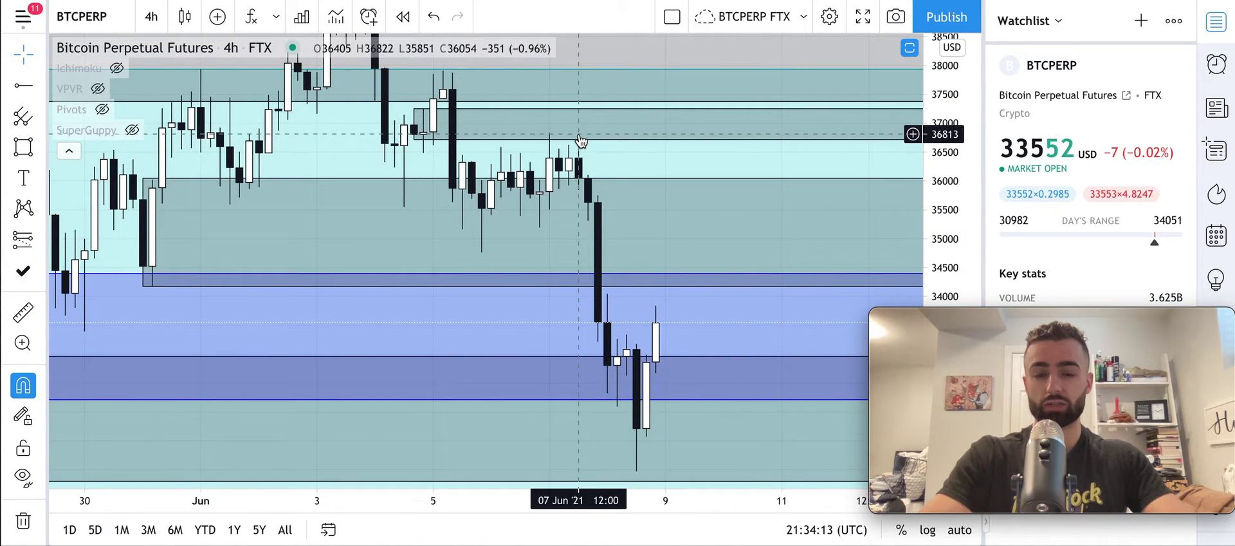
left_click(582, 186)
key("Escape")
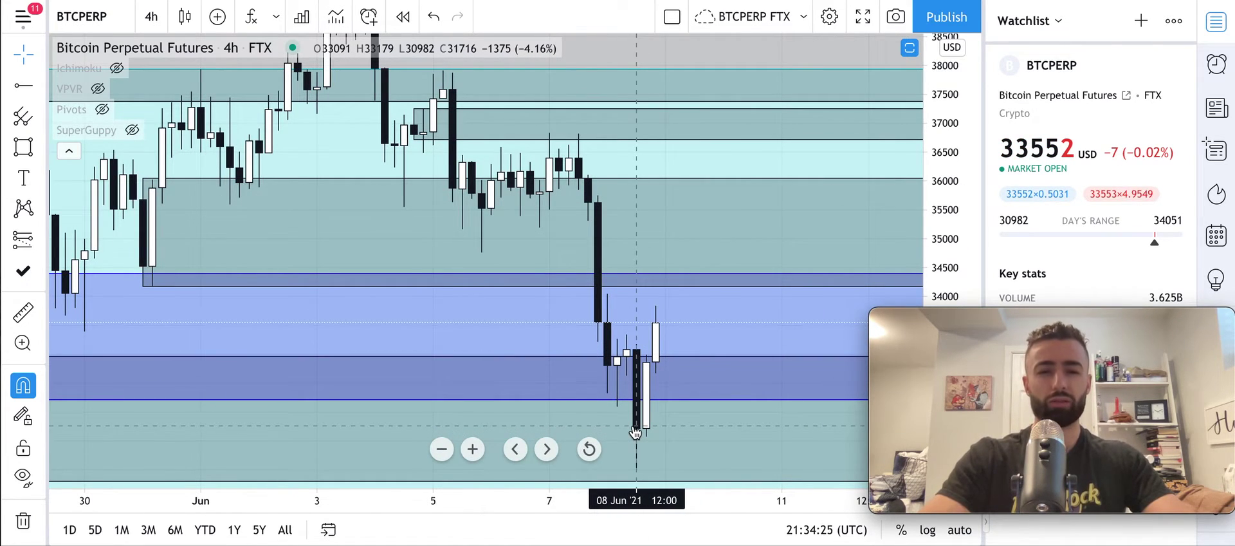
- Delete the rectangle that starts at the 04 Jun '21 16:00 candle
scroll(752, 339, "down", 3)
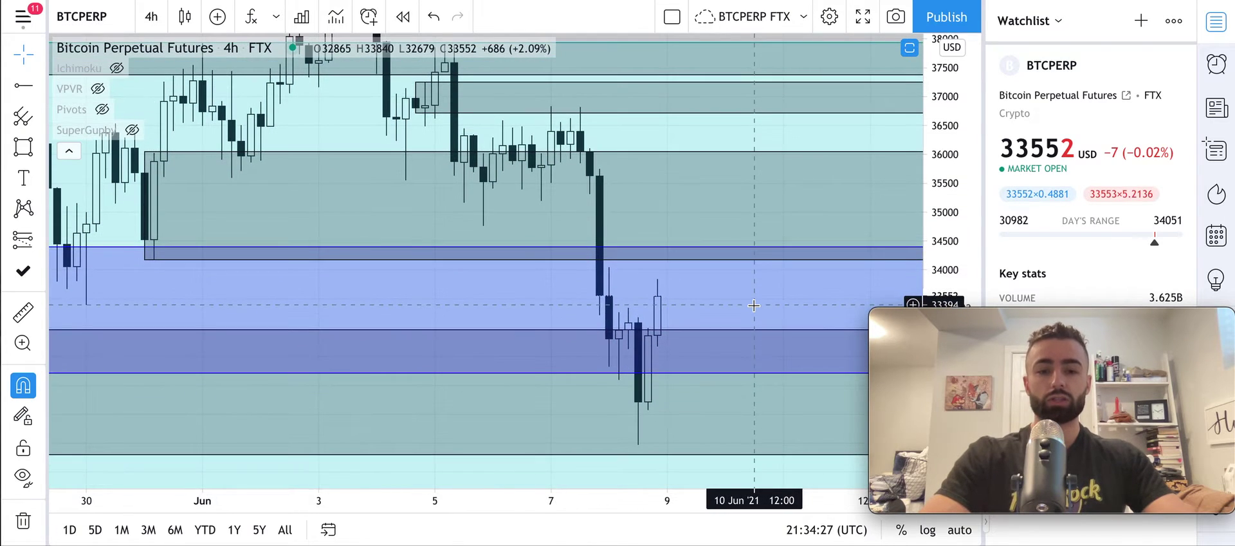
left_click_drag(968, 206, 970, 243)
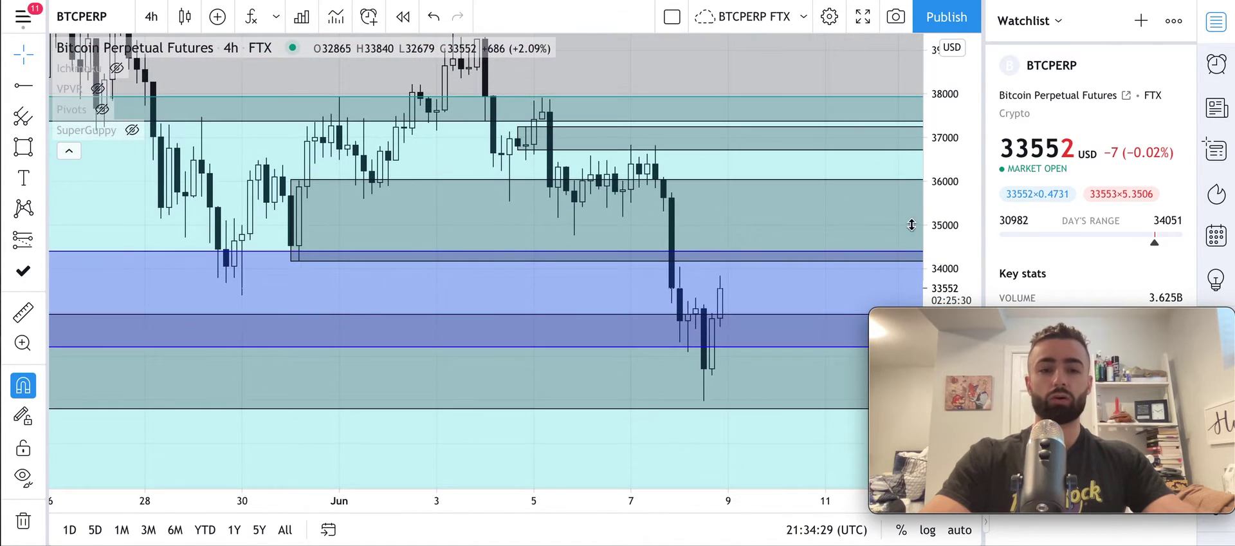
left_click(778, 149)
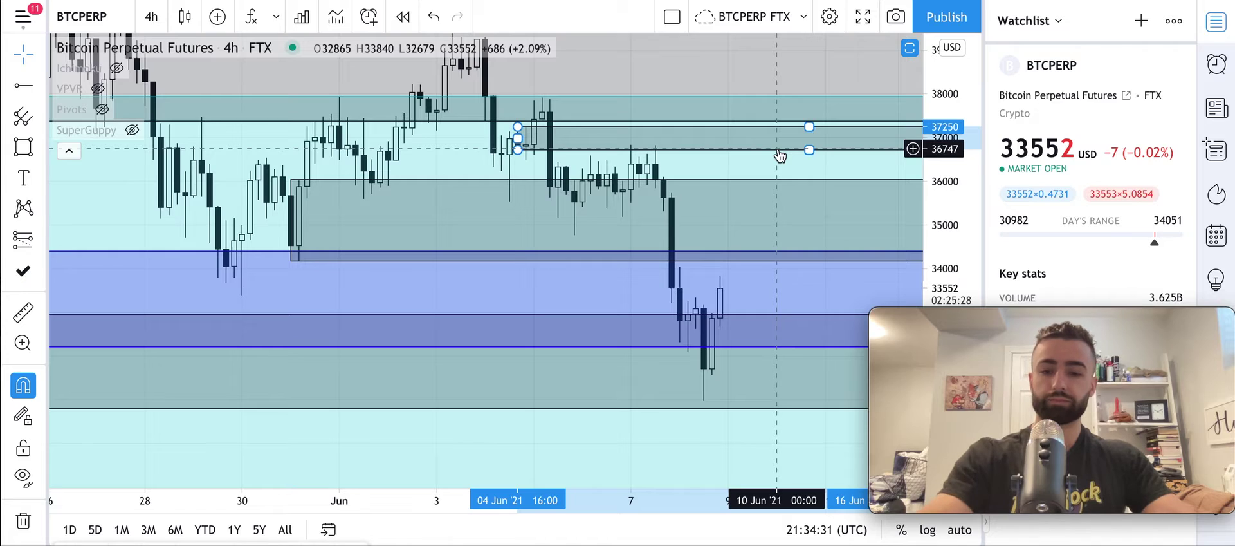
left_click(781, 156)
left_click_drag(780, 151, 674, 153)
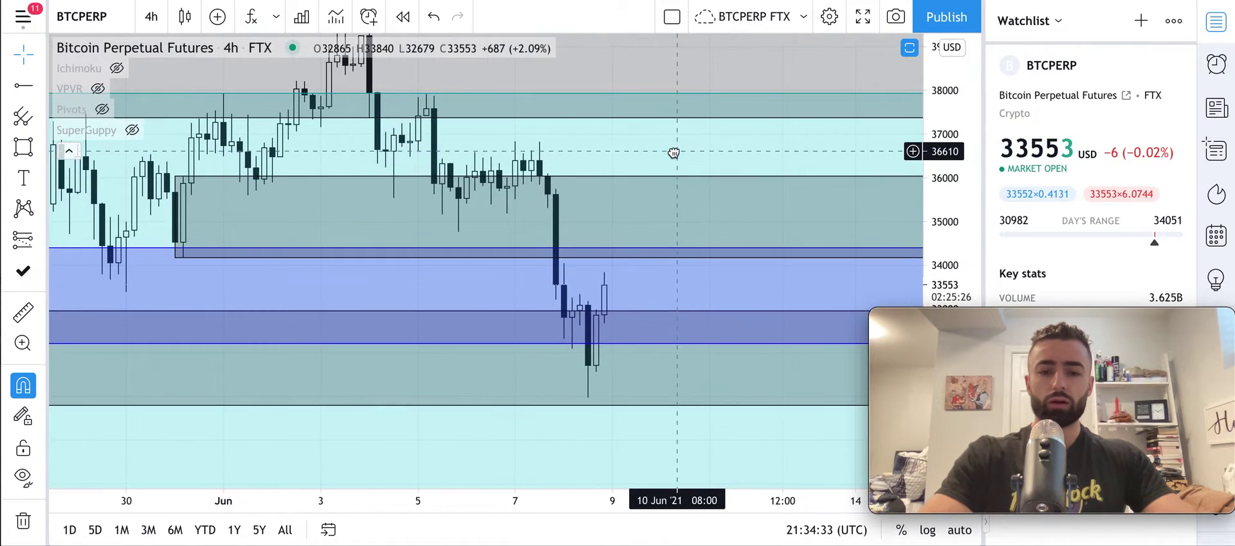
- Switch the Bitcoin Perpetual Futures chart to the 6-hour interval
scroll(673, 153, "down", 2)
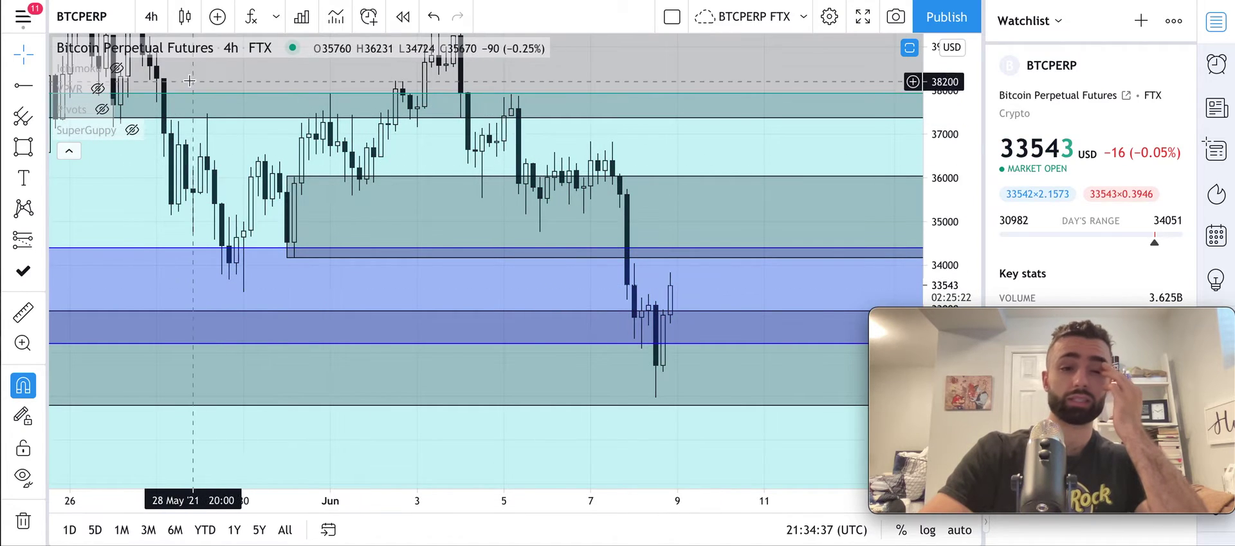
left_click(151, 16)
left_click(189, 384)
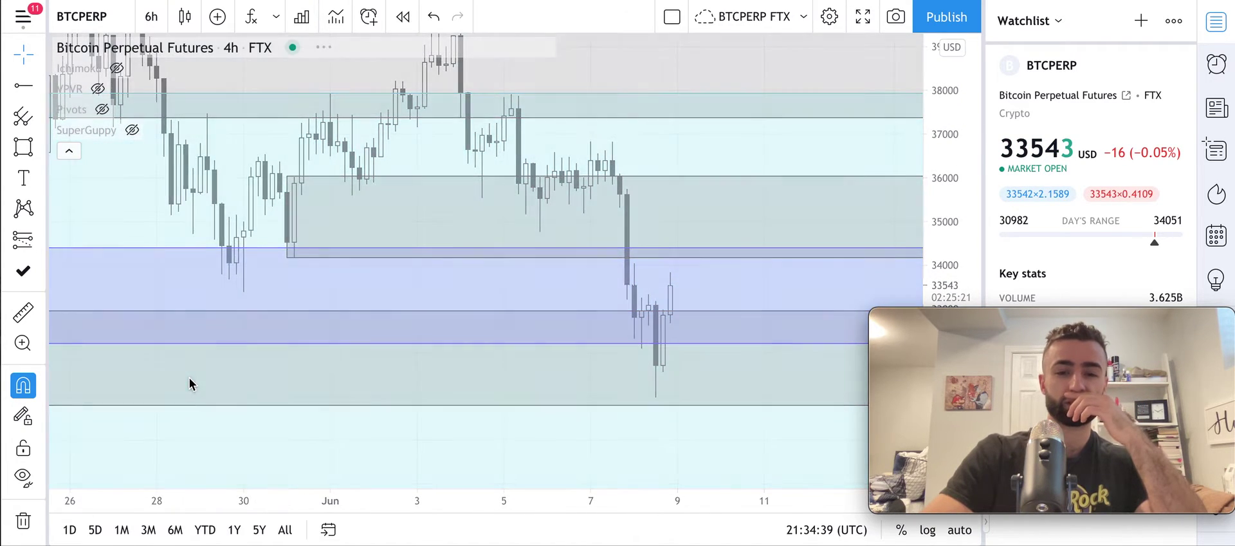
scroll(514, 233, "up", 3)
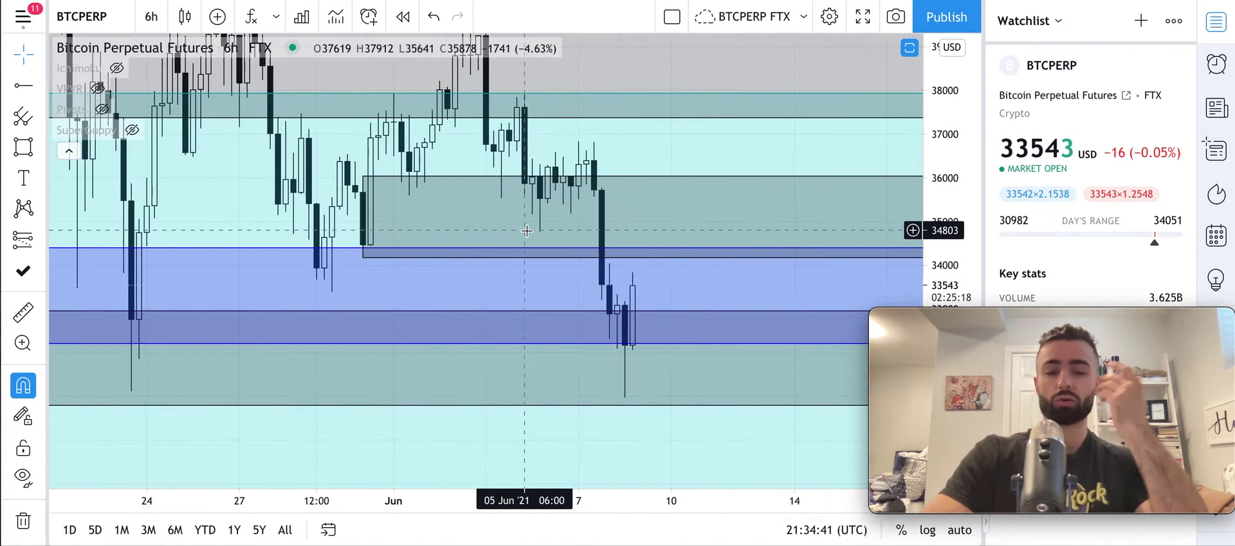
- Check recent candles against the marked zones on the 1-day chart before returning to the 6-hour interval
left_click(151, 16)
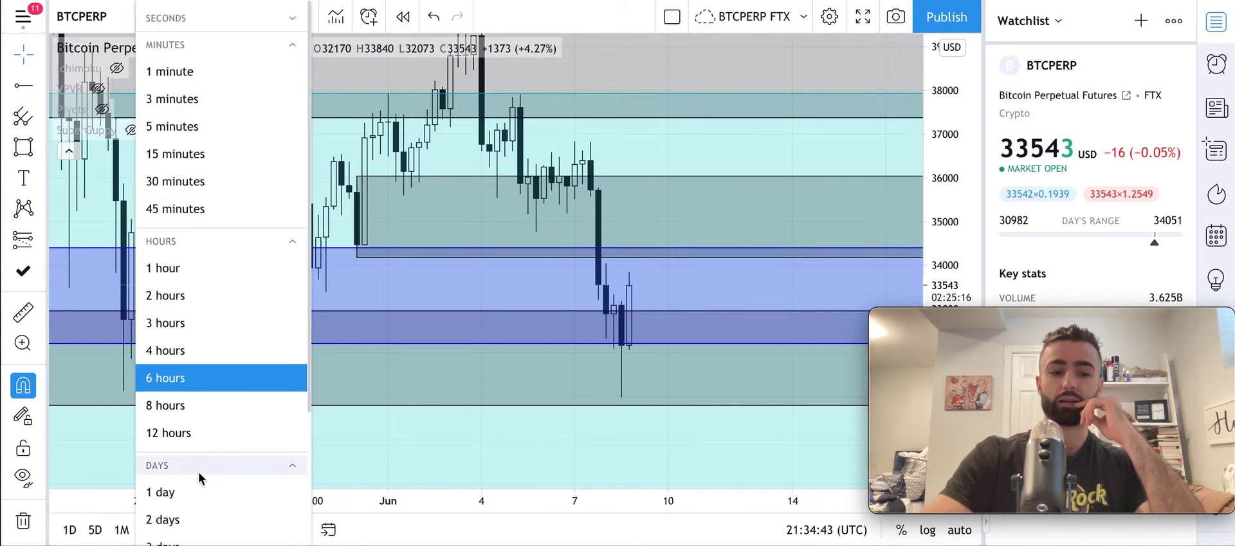
left_click(196, 492)
scroll(560, 254, "up", 3)
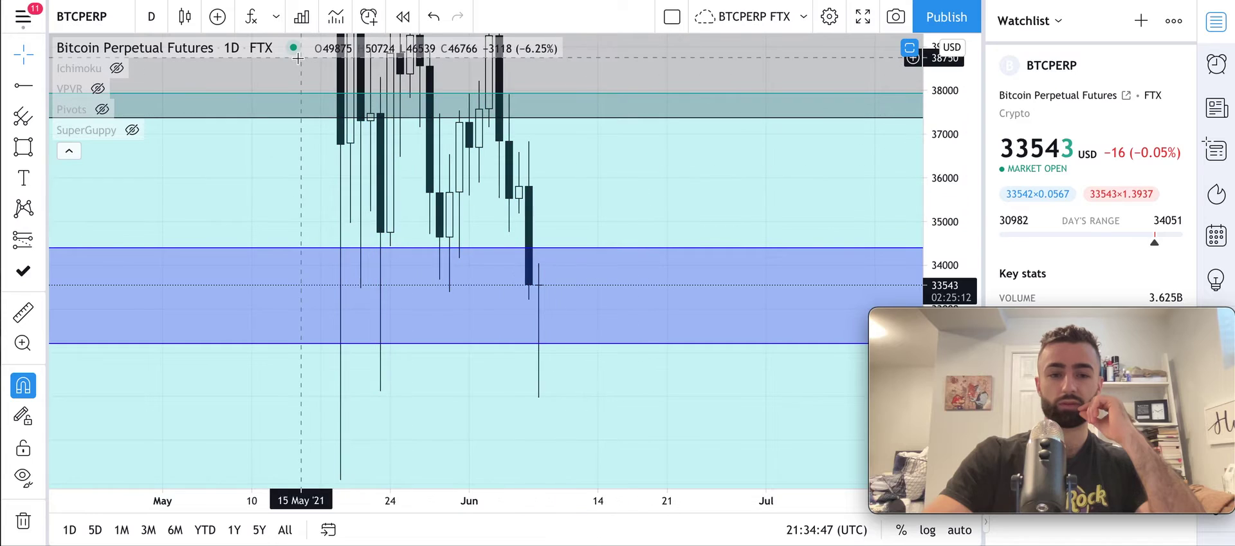
left_click(151, 16)
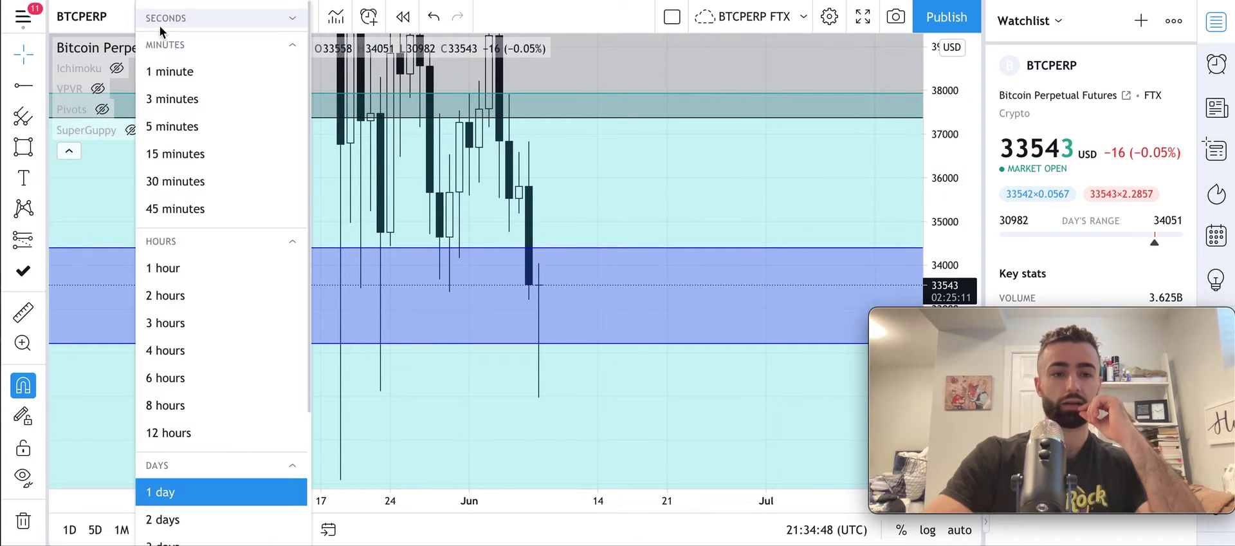
left_click(175, 378)
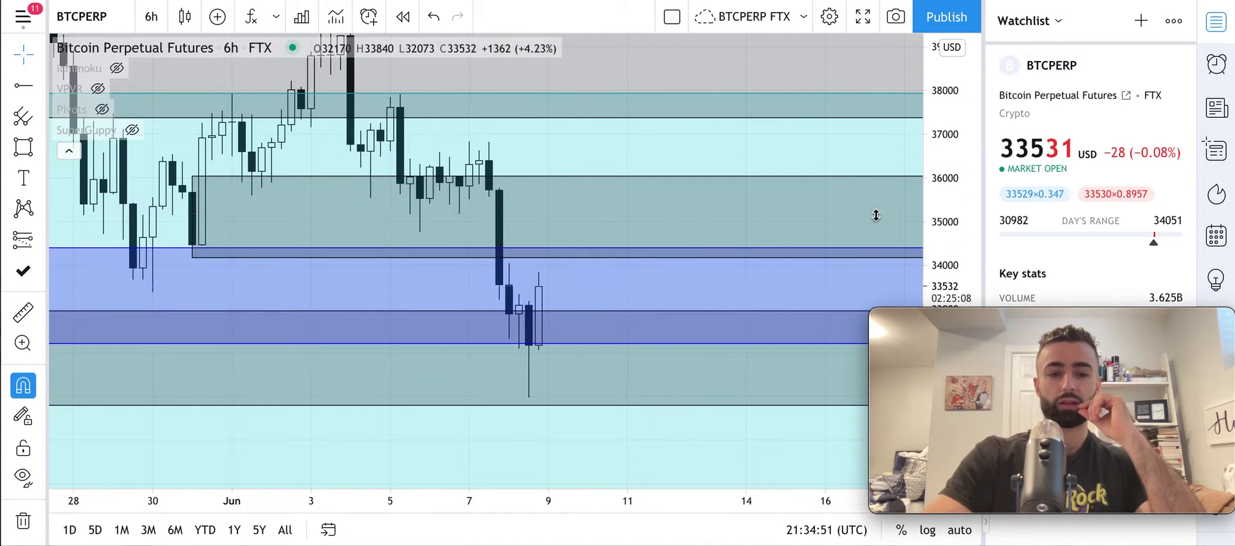
- Try starting the rectangle between 34178 and 36044 at 04 Jun '21 06:00 before returning its start to 31 May '21 00:00
left_click(192, 217)
left_click_drag(192, 216, 328, 223)
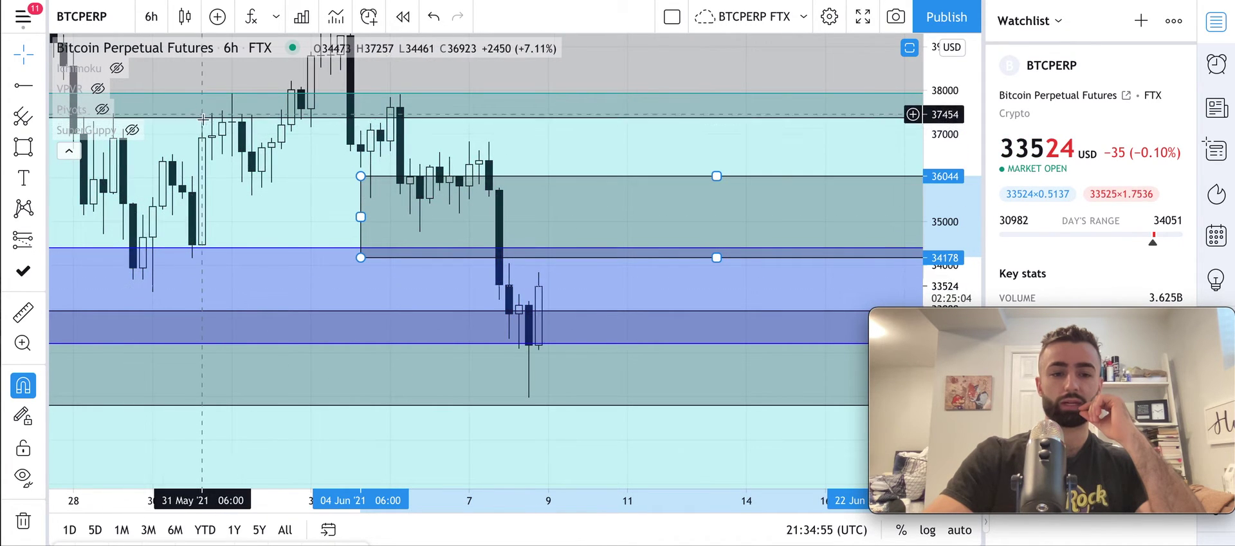
left_click_drag(360, 217, 195, 226)
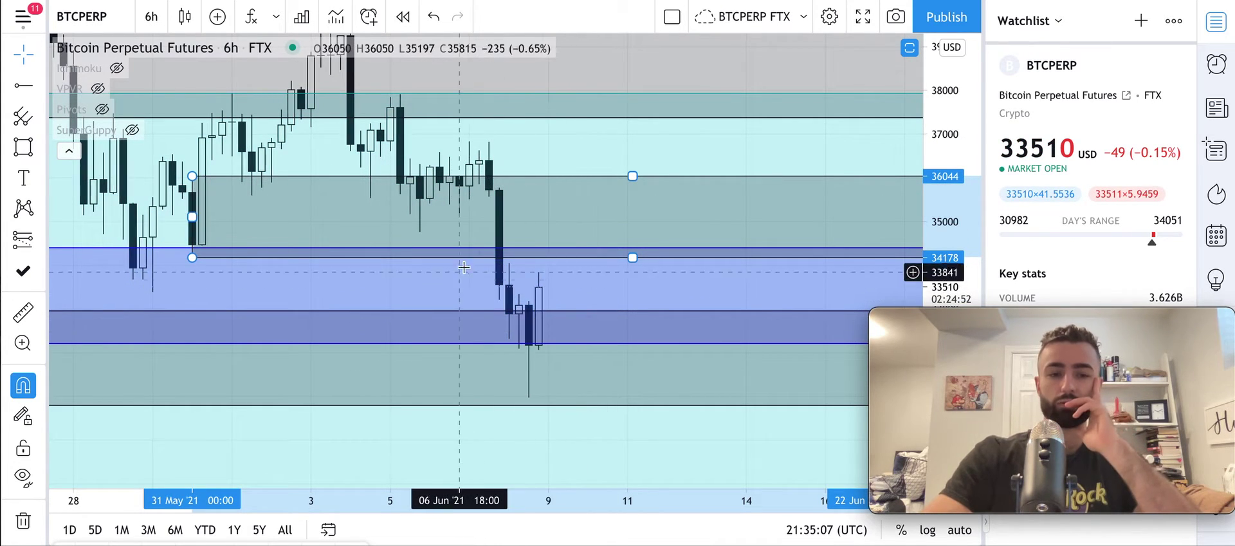
left_click(602, 292)
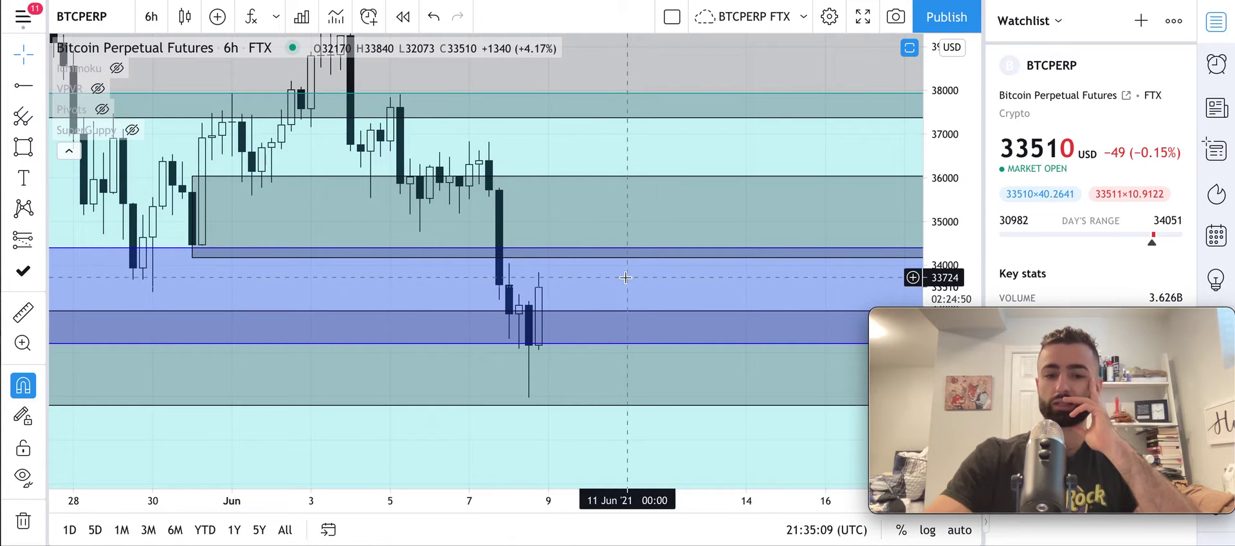
left_click_drag(630, 276, 578, 281)
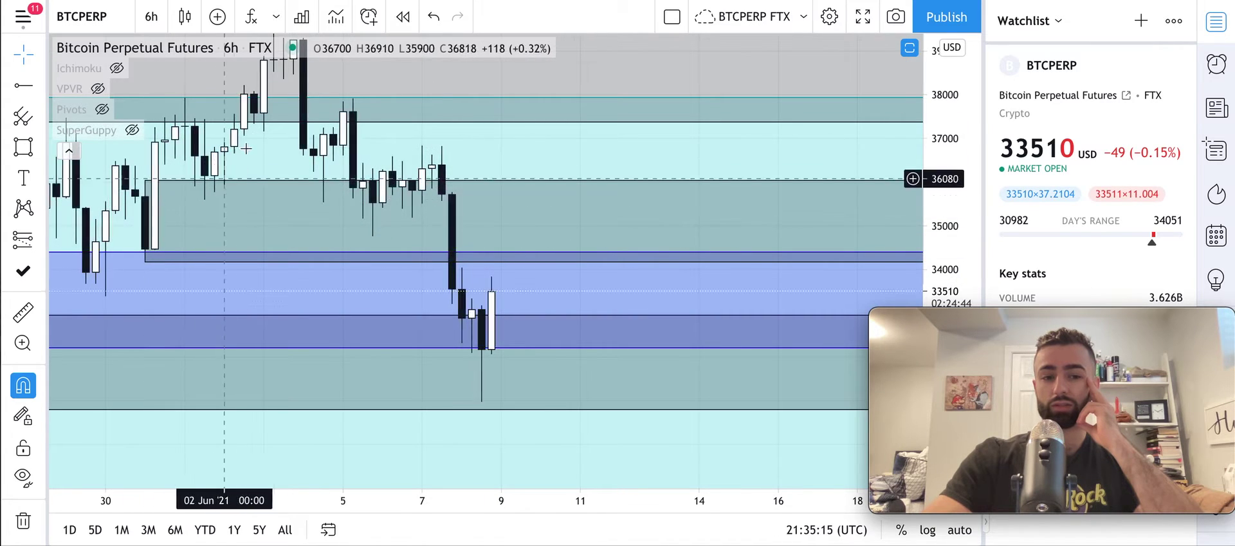
right_click(470, 396)
left_click(414, 295)
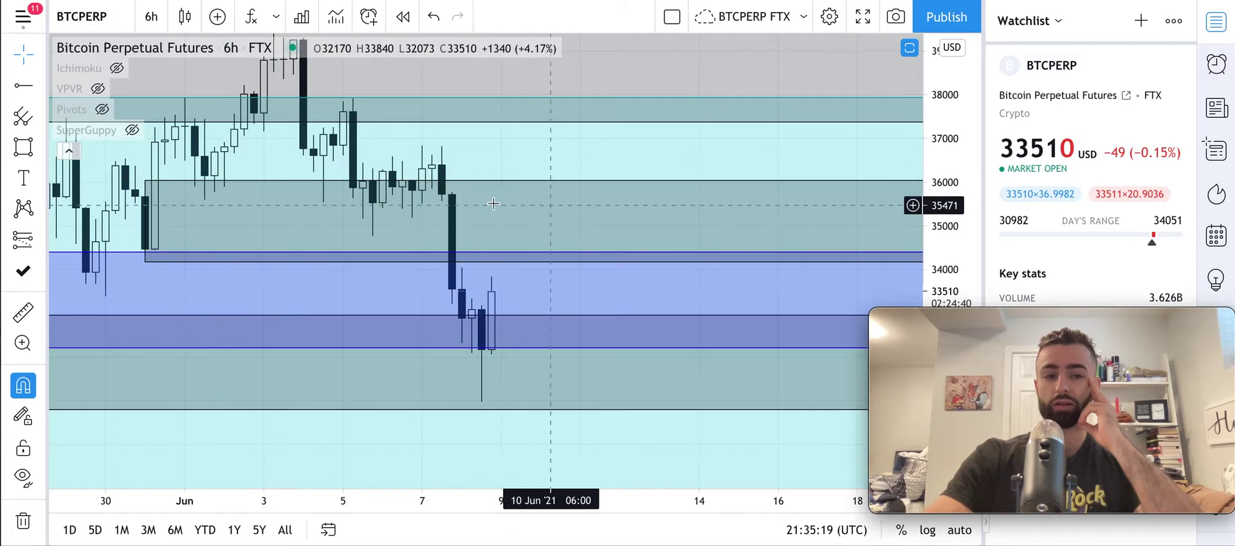
scroll(503, 226, "left", 5)
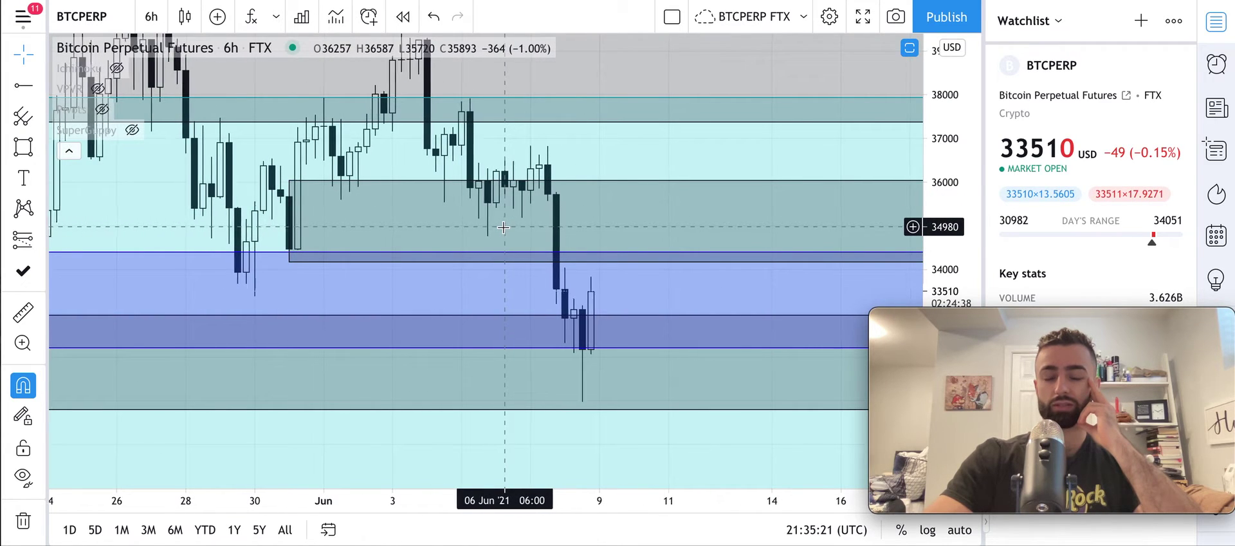
scroll(503, 226, "right", 2)
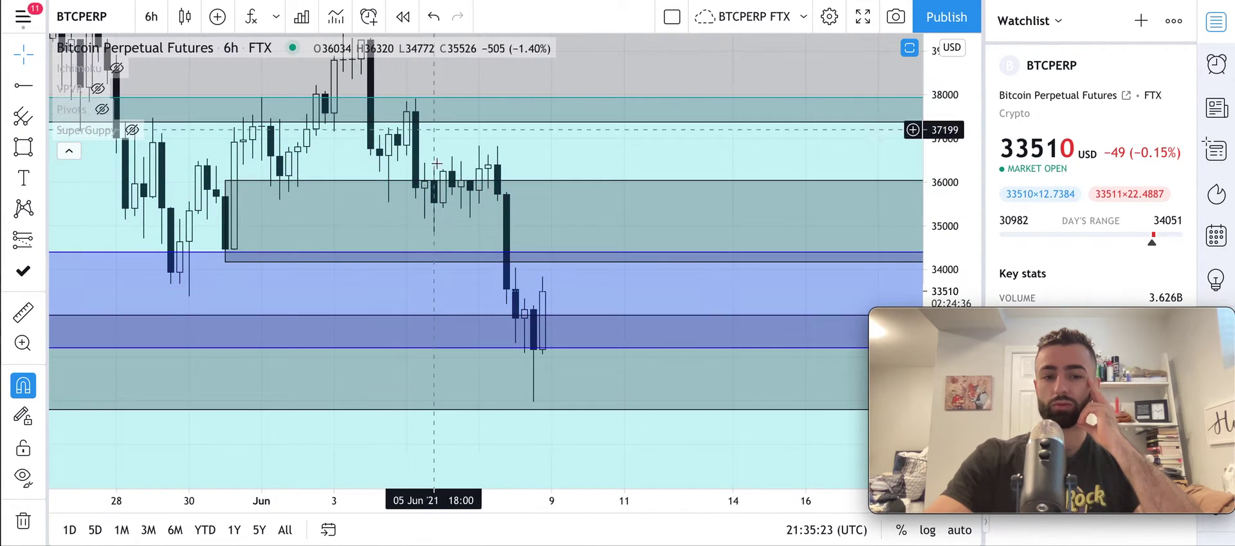
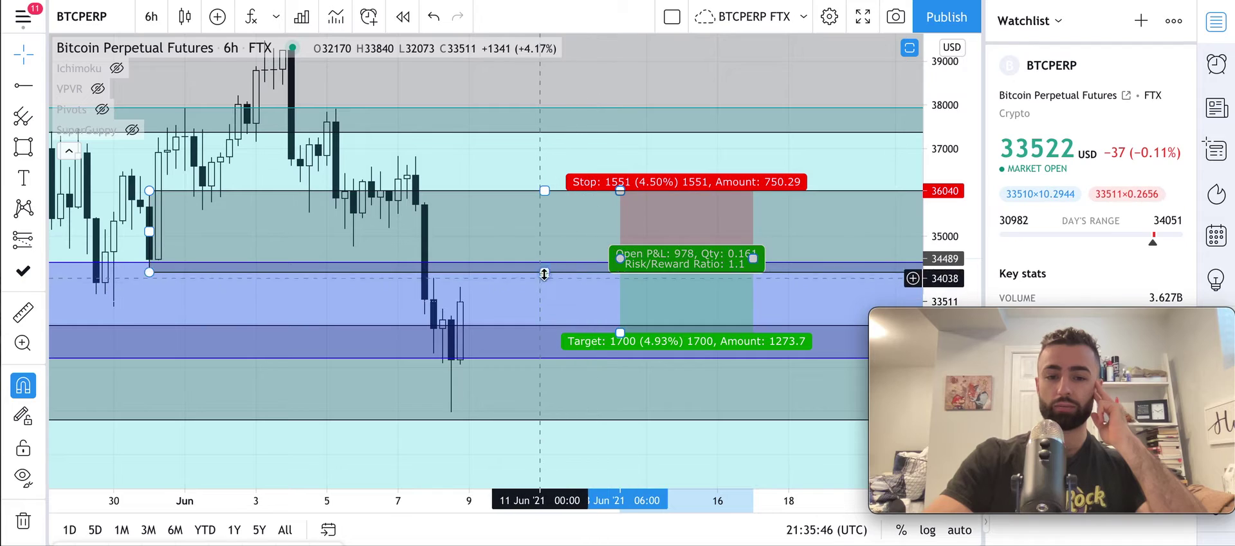
- Set the short position's target to 3534, near the lower edge of the lowest grey zone
left_click_drag(554, 296, 612, 213)
left_click_drag(679, 248, 674, 329)
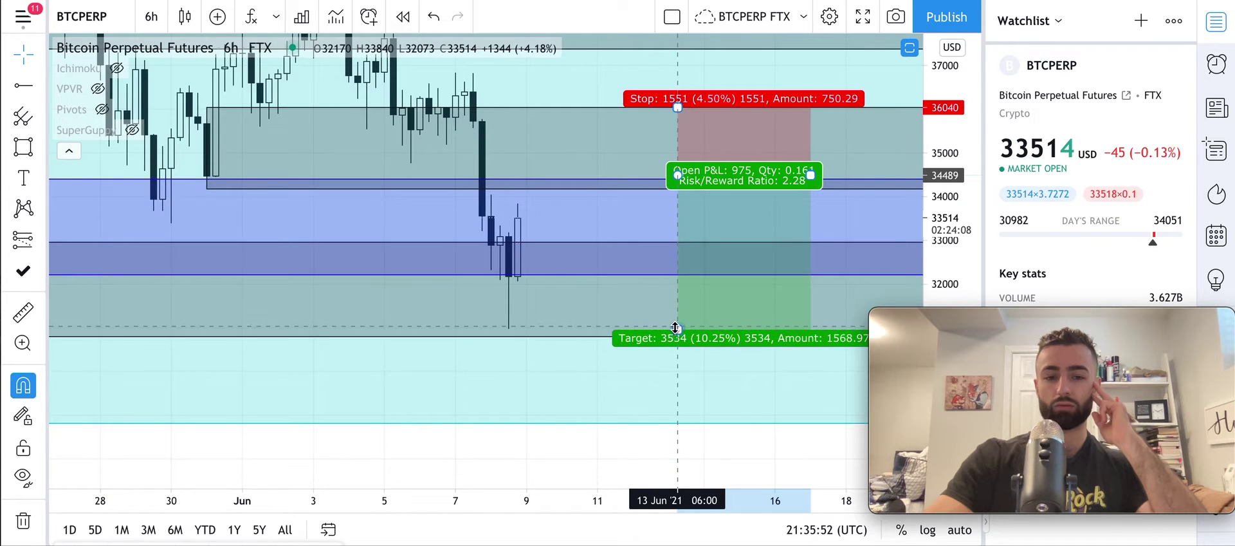
scroll(675, 328, "down", 3)
scroll(675, 327, "up", 2)
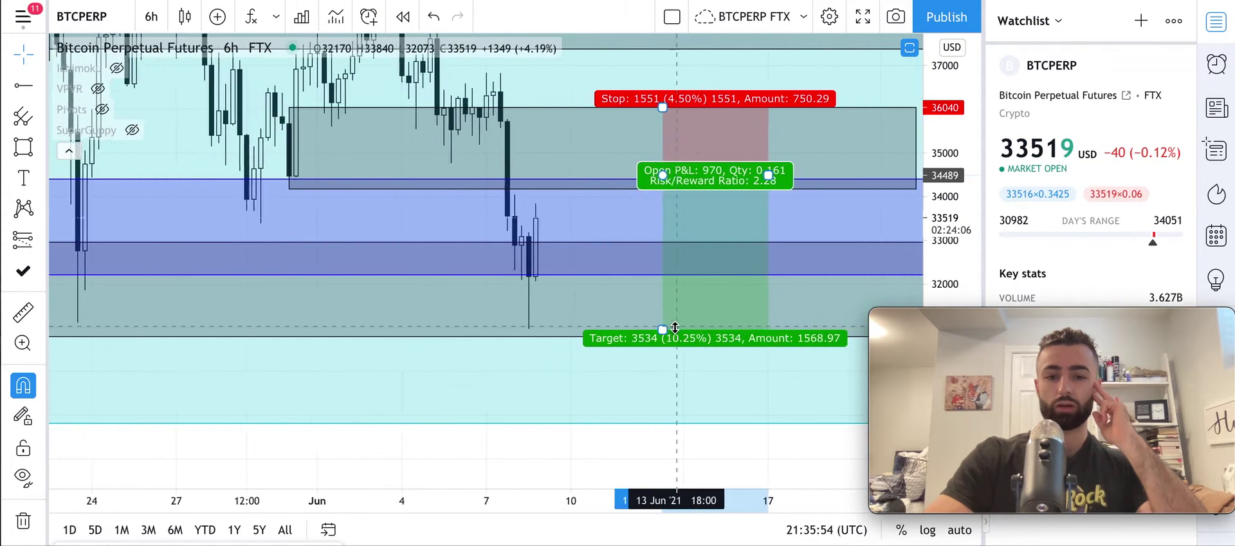
scroll(675, 327, "up", 1)
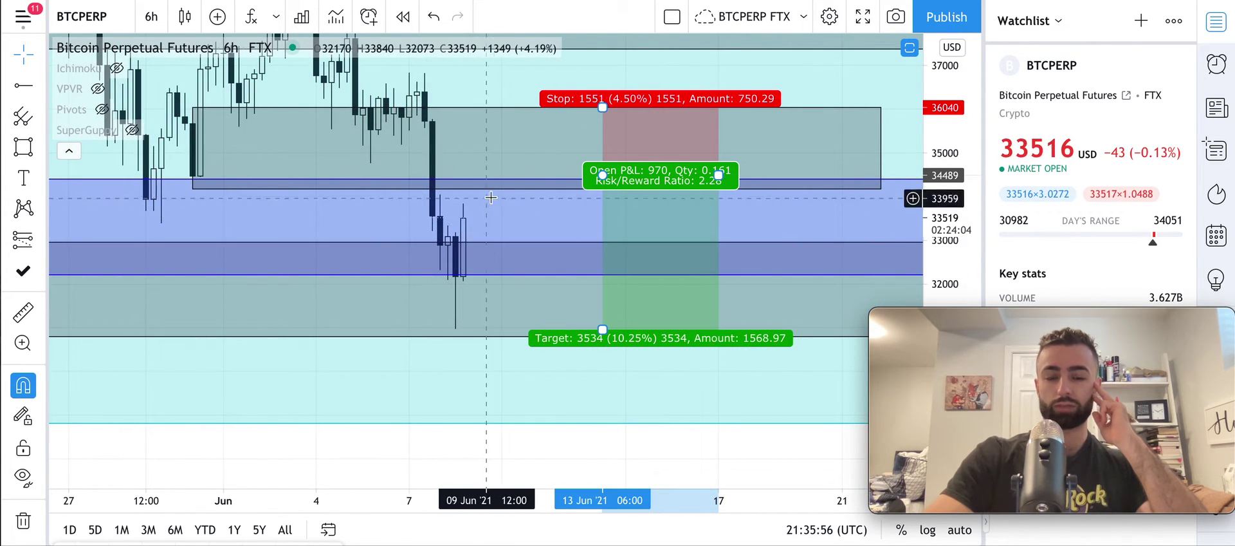
- Show the Ichimoku indicator, examine its cloud and lines around the short position, and hide it again
left_click_drag(543, 222, 550, 283)
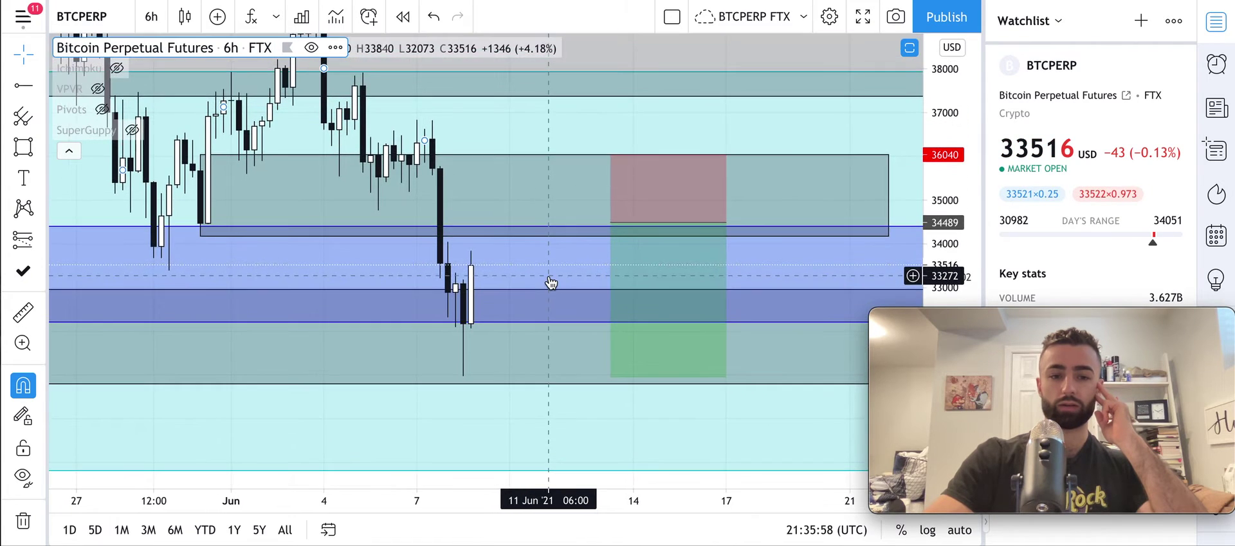
mouse_move(118, 69)
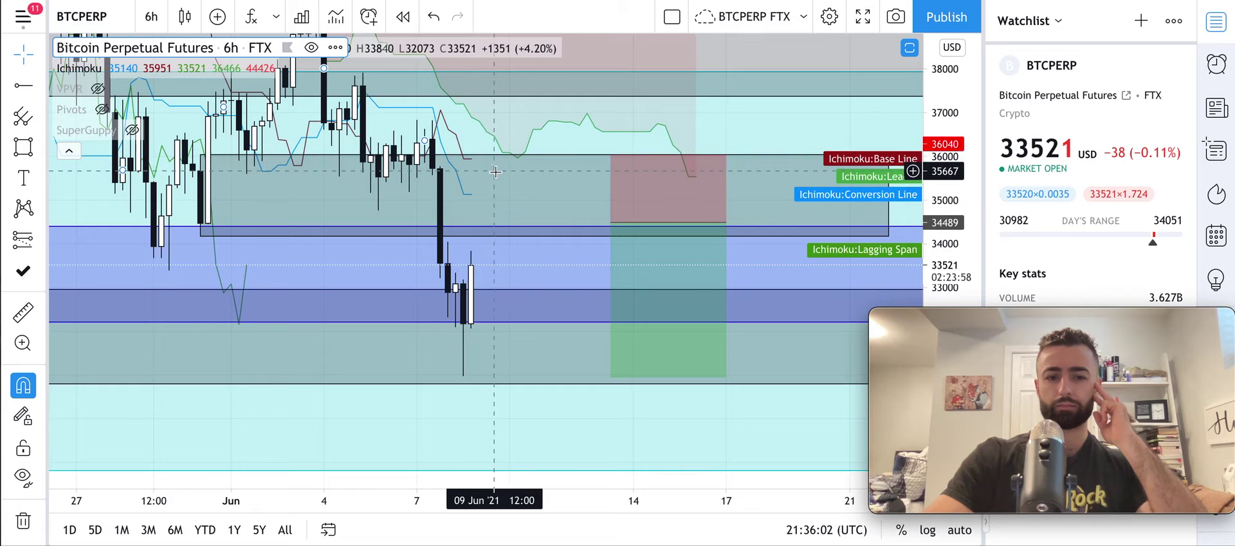
left_click(613, 193)
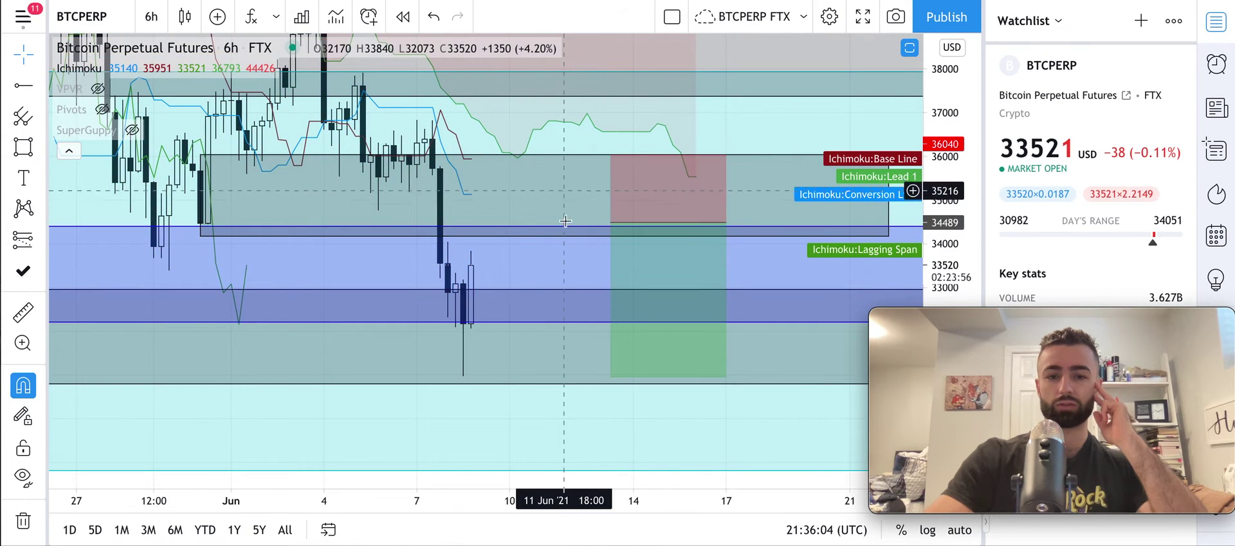
left_click_drag(566, 215, 571, 350)
left_click_drag(956, 108, 955, 164)
scroll(447, 265, "down", 3)
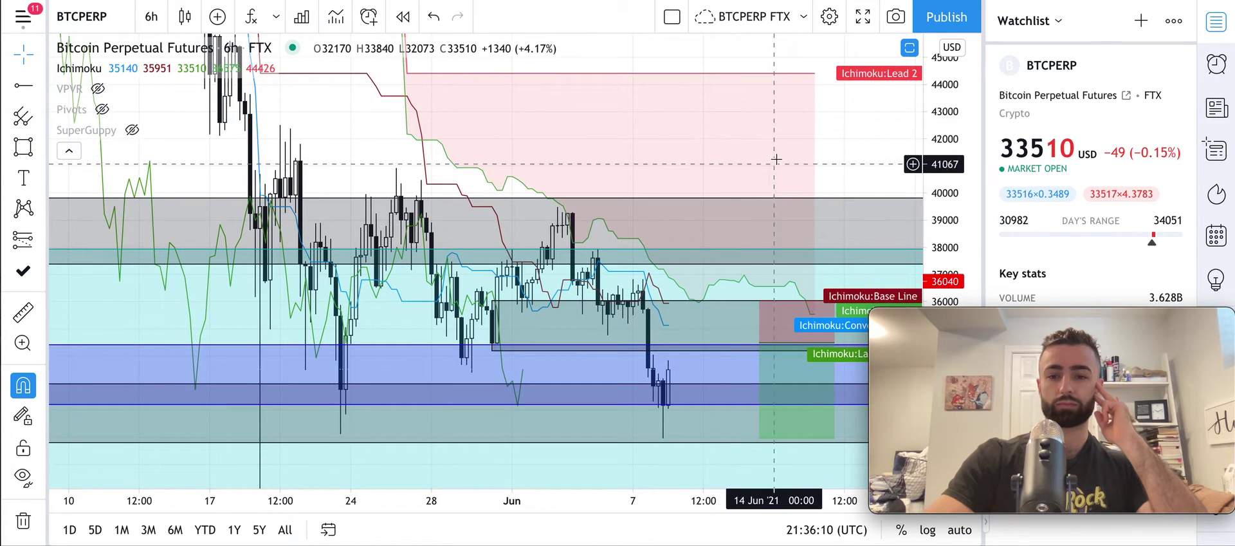
left_click_drag(842, 147, 819, 88)
scroll(819, 87, "up", 2)
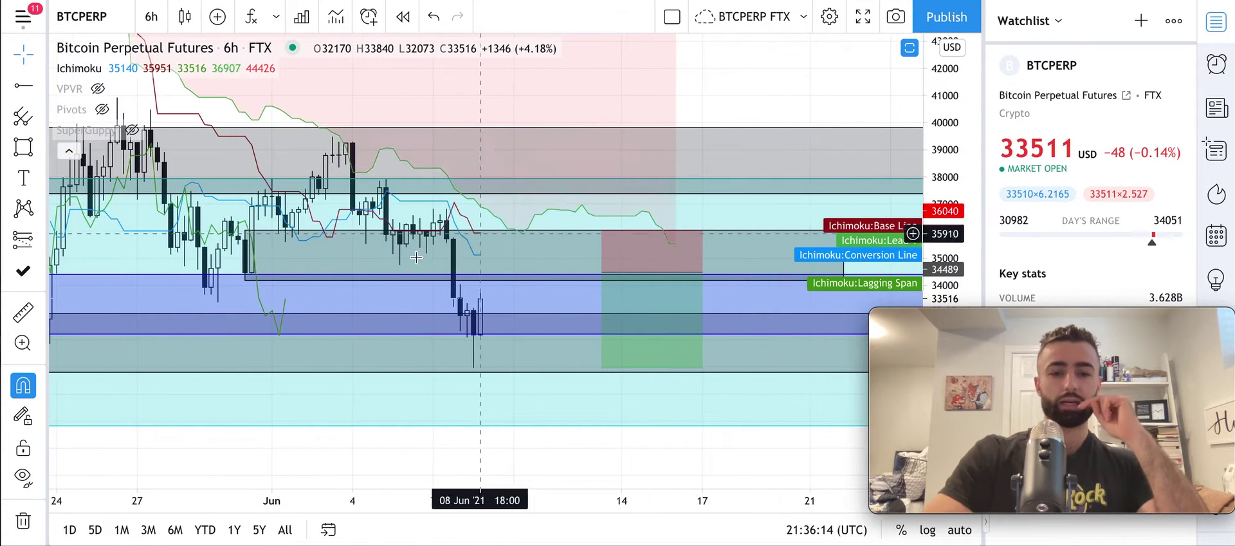
left_click(117, 69)
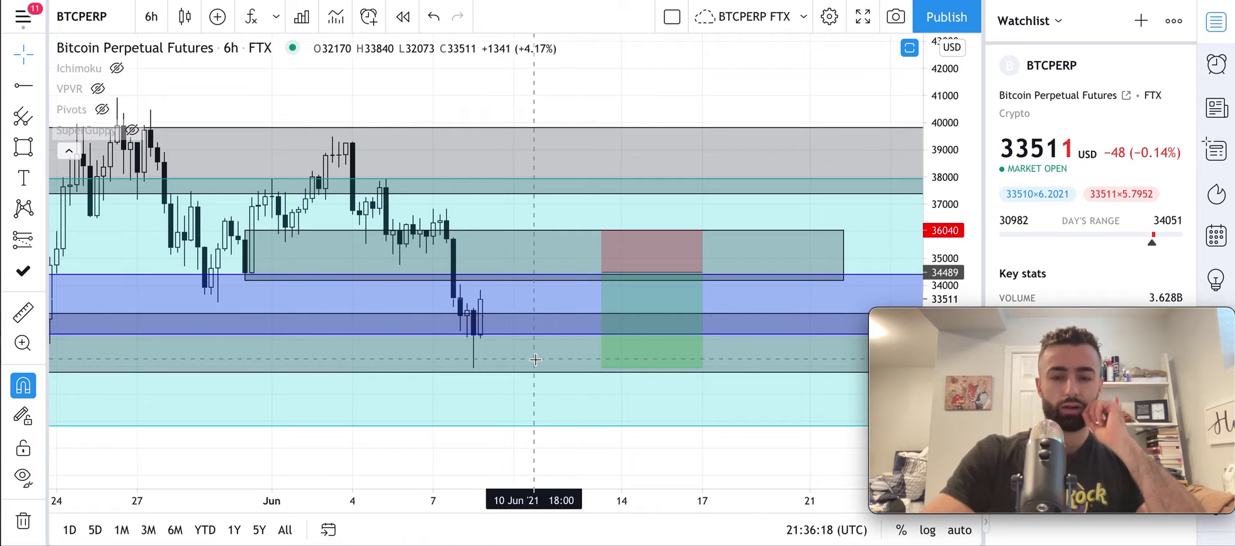
- Review the price zones on the 1-day chart and return to the 6-hour chart with the short position
scroll(509, 316, "down", 2)
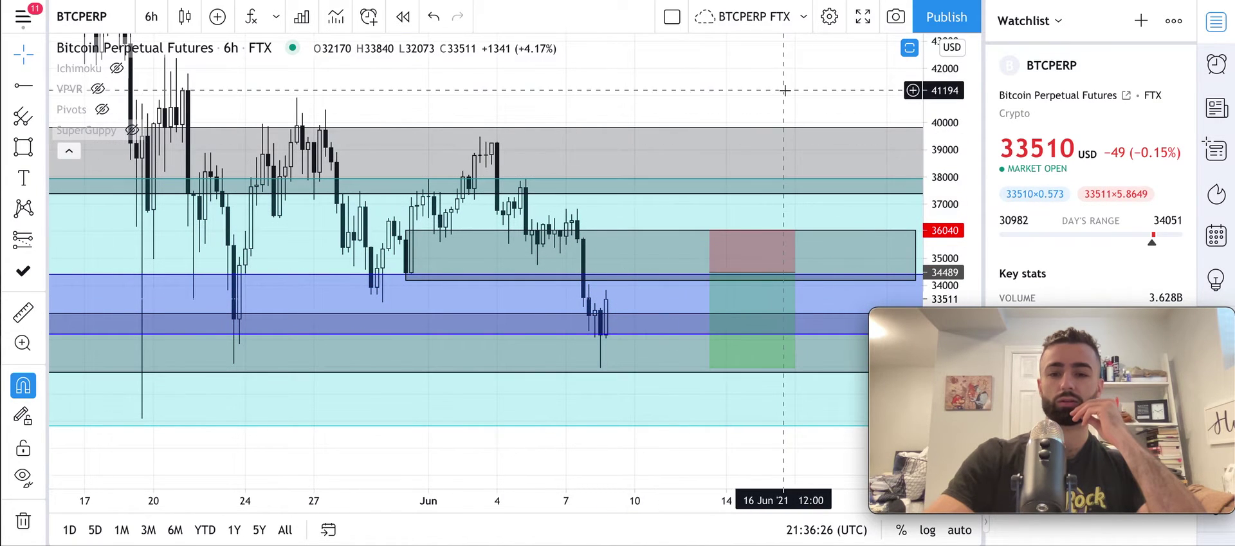
left_click_drag(785, 91, 724, 50)
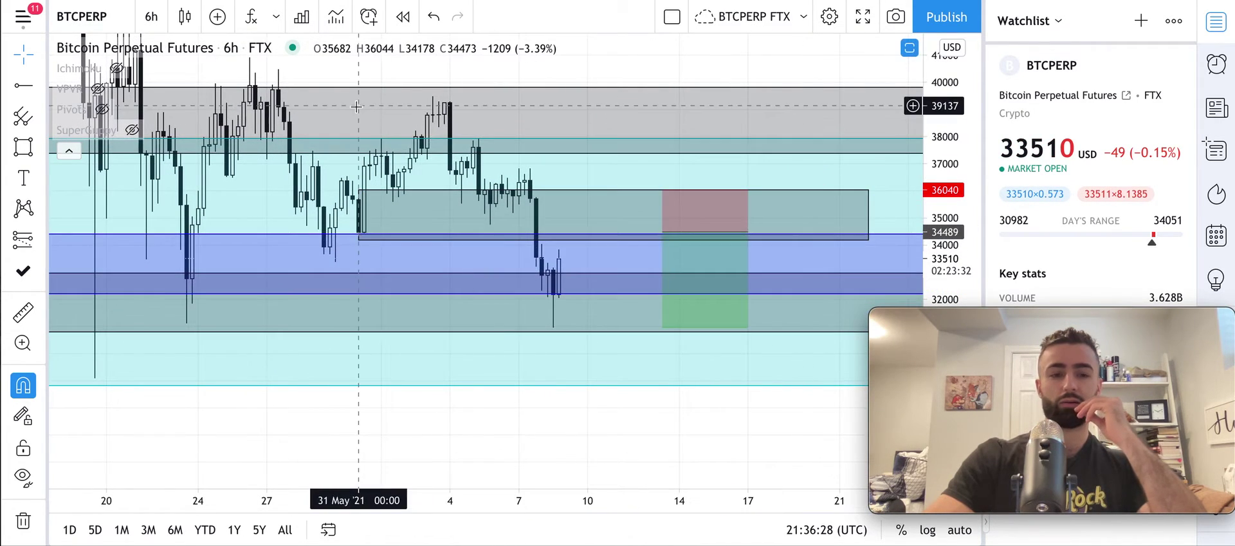
left_click(151, 17)
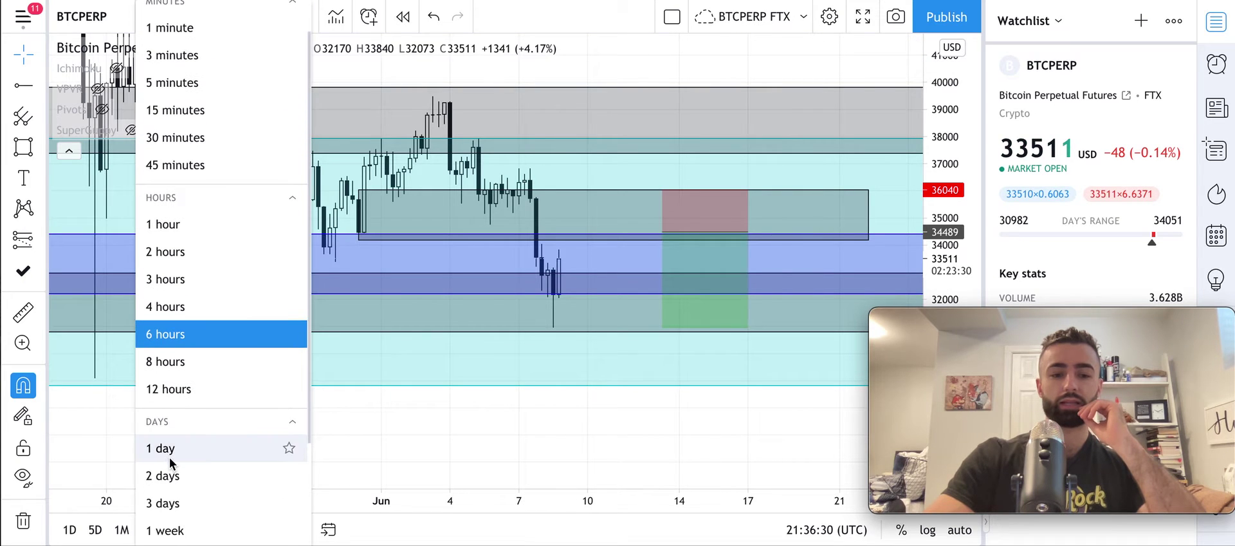
left_click(166, 466)
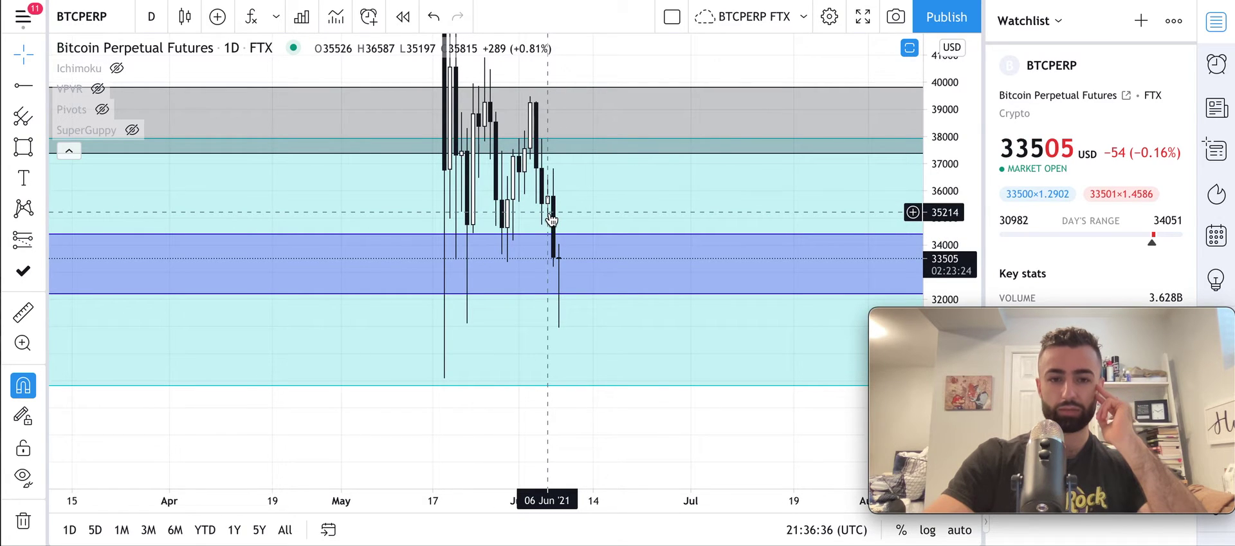
left_click(151, 16)
left_click(187, 378)
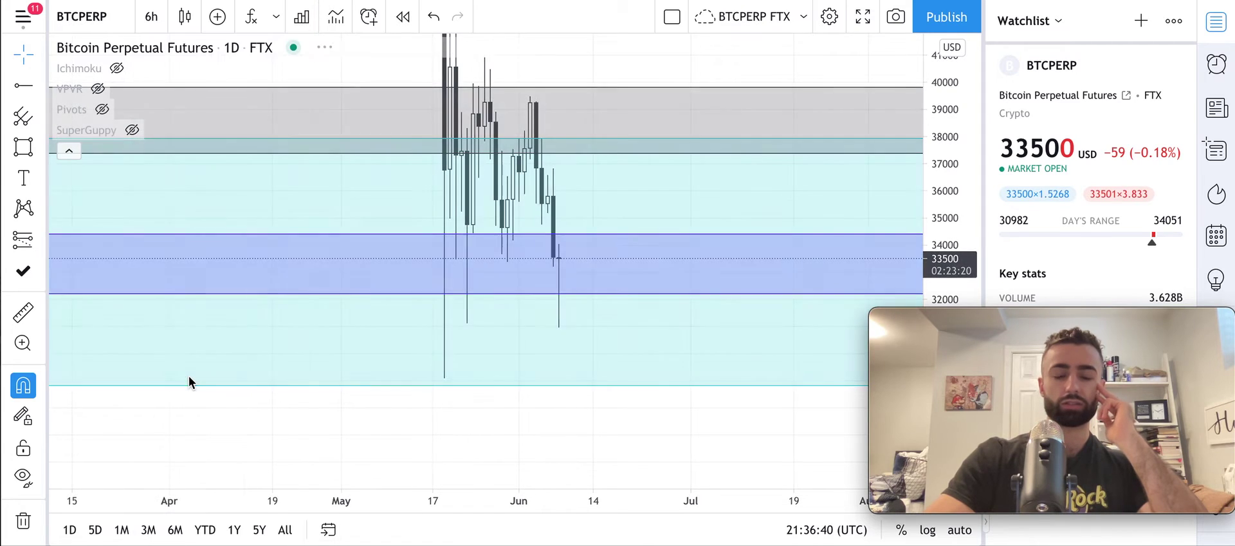
left_click(663, 233)
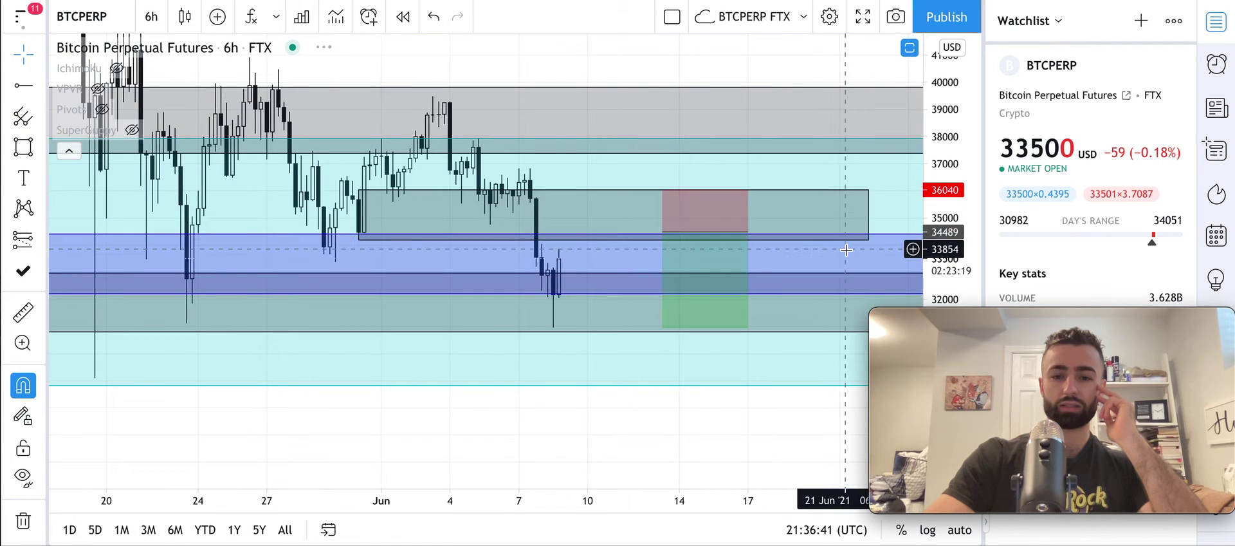
left_click(641, 216)
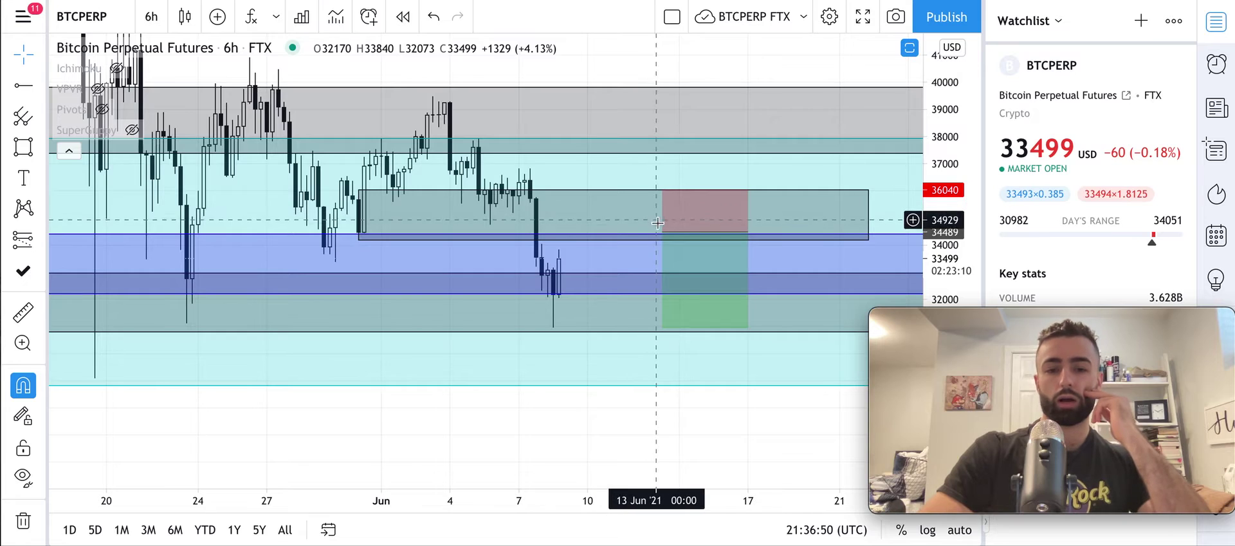
- Raise the short position's entry to 35214 while keeping its stop level at 36040
left_click(663, 231)
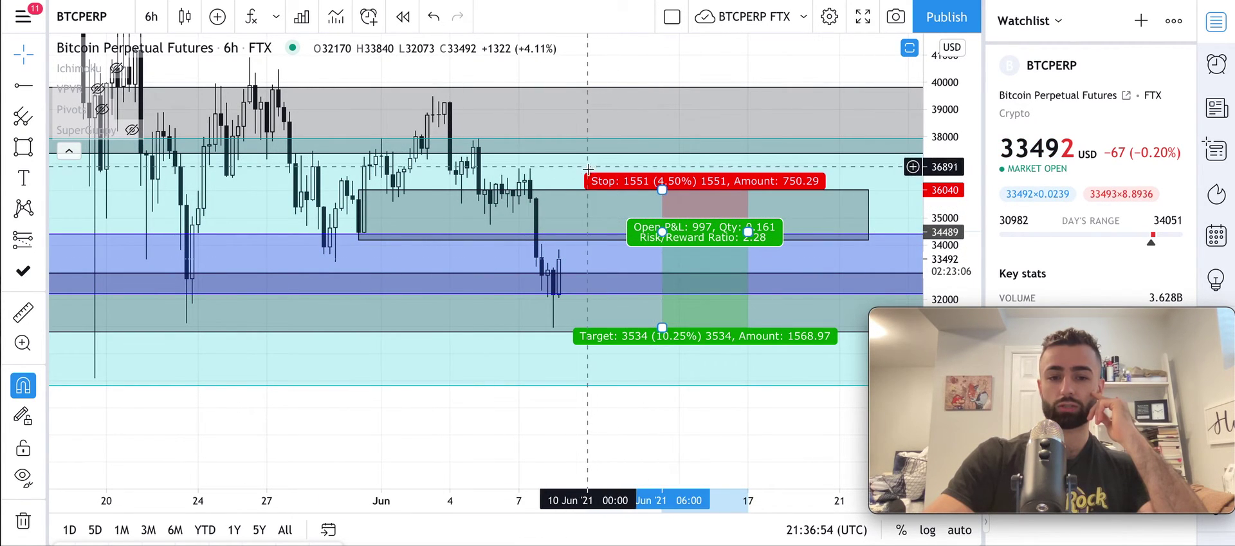
left_click(575, 228)
left_click(566, 253)
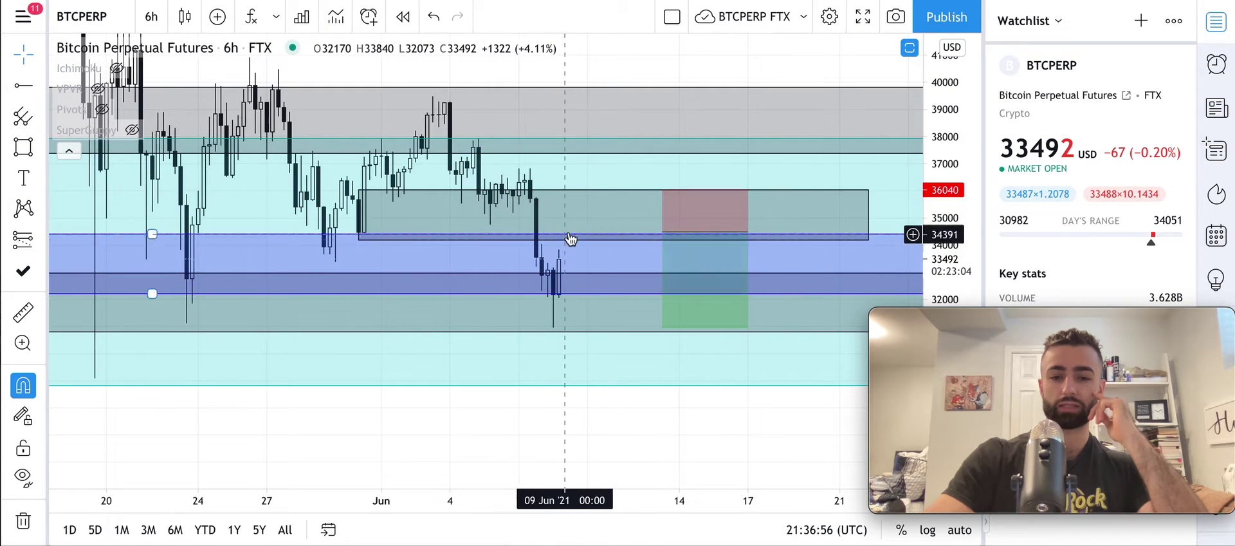
left_click(662, 227)
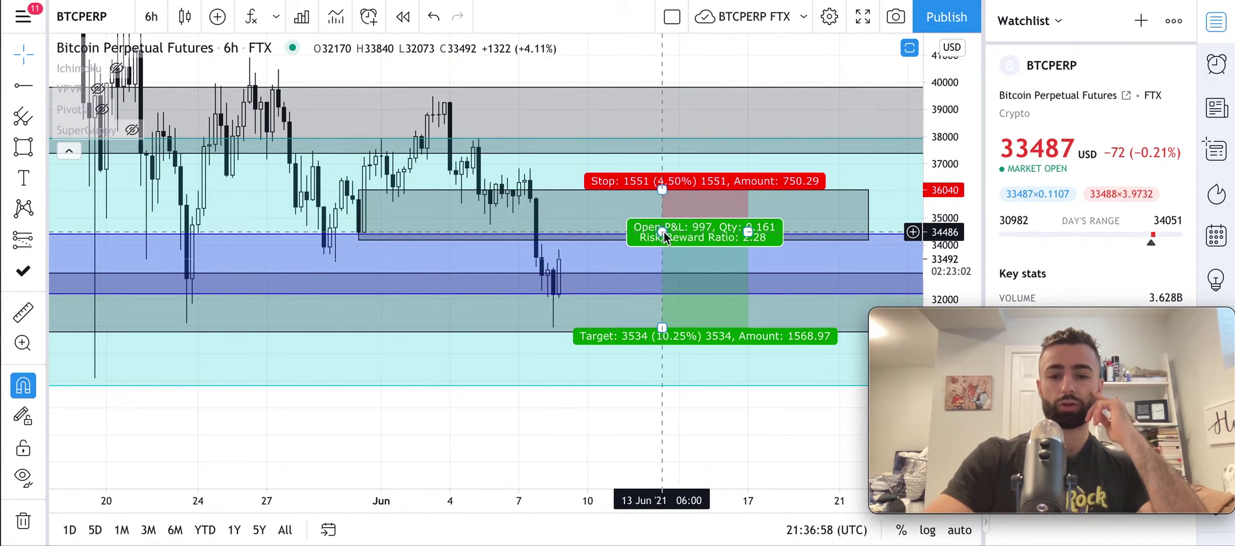
left_click_drag(664, 216, 665, 215)
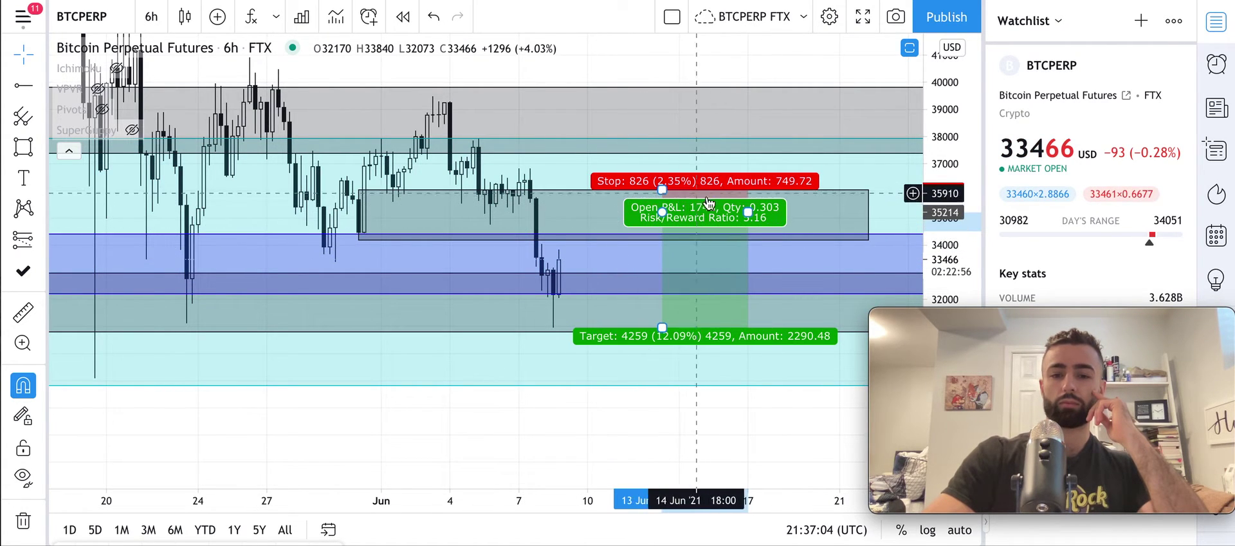
- Extend the short position's box to 18 Jun '21 18:00 and set its target to 3006, at 32208
left_click_drag(749, 211, 788, 212)
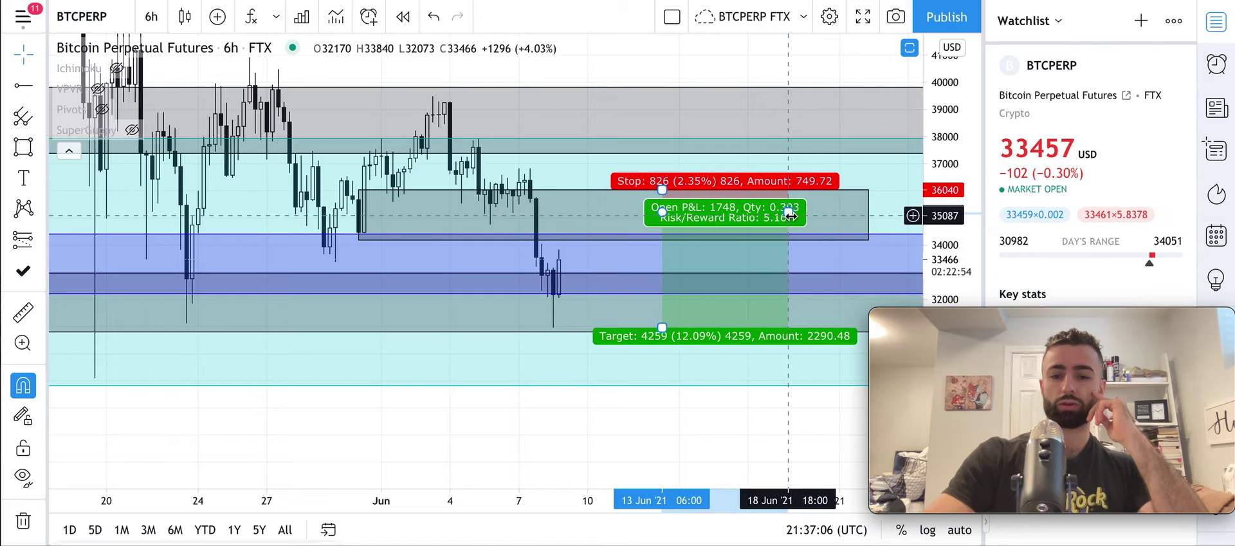
left_click_drag(662, 330, 662, 293)
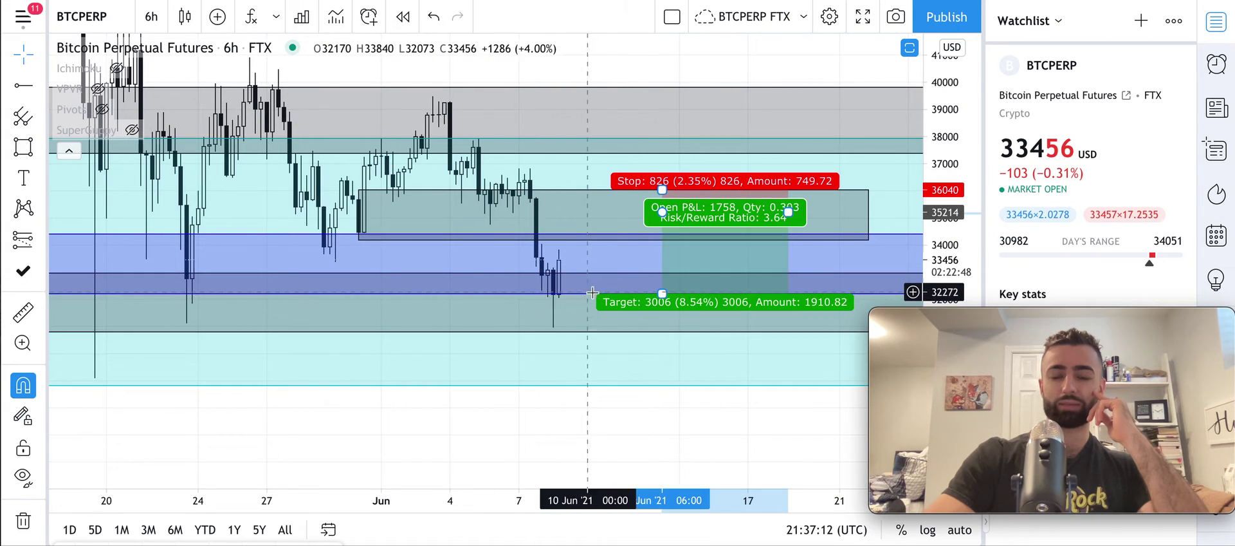
scroll(465, 279, "left", 5)
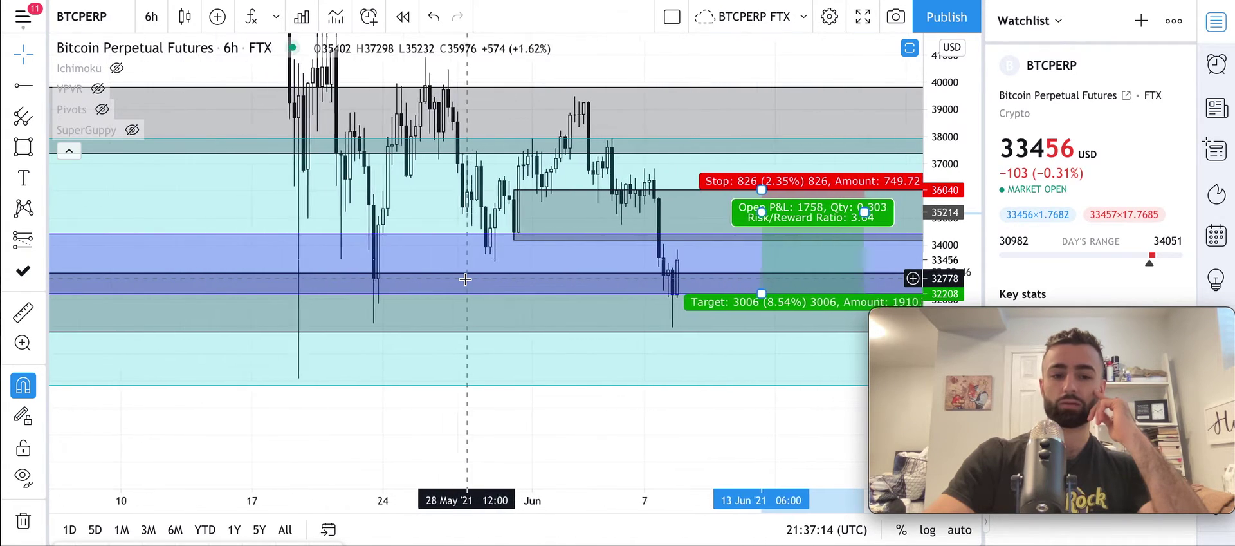
scroll(465, 279, "right", 5)
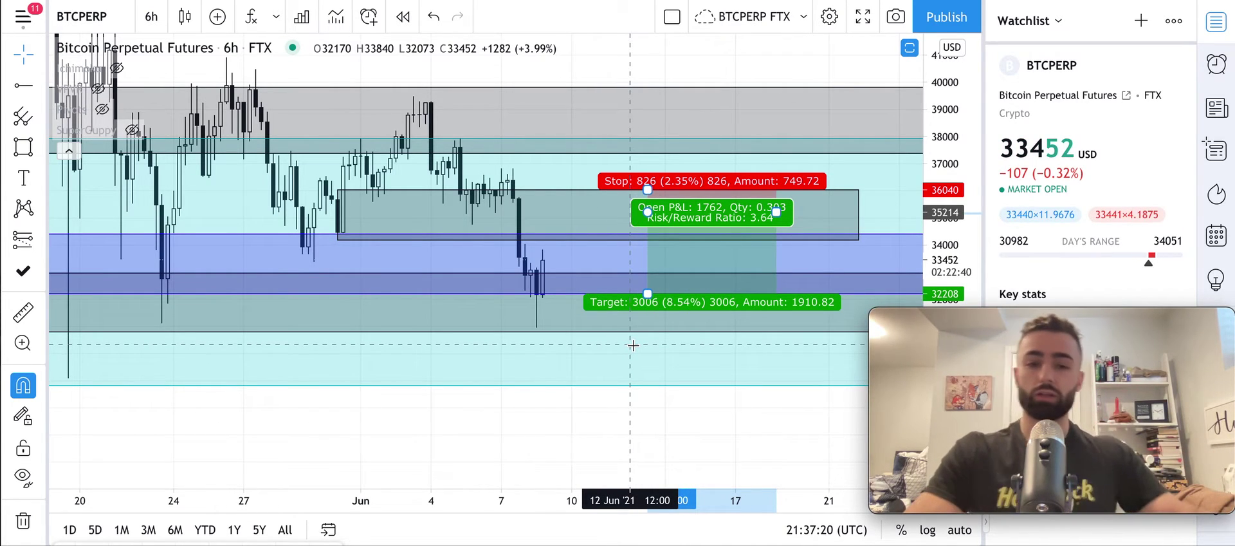
scroll(633, 345, "right", 2)
scroll(633, 345, "left", 5)
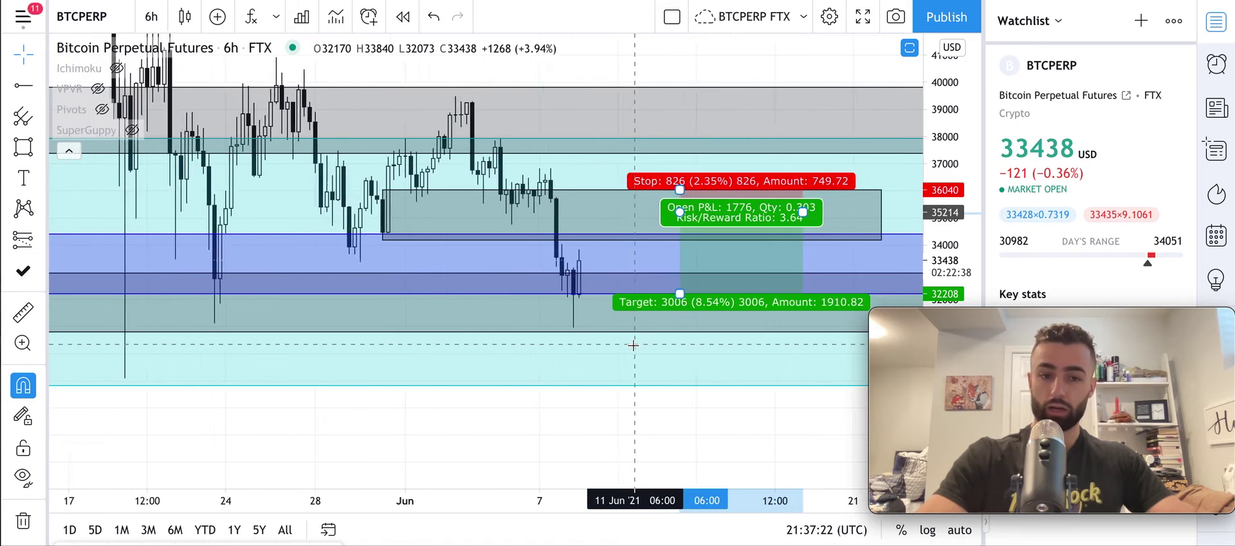